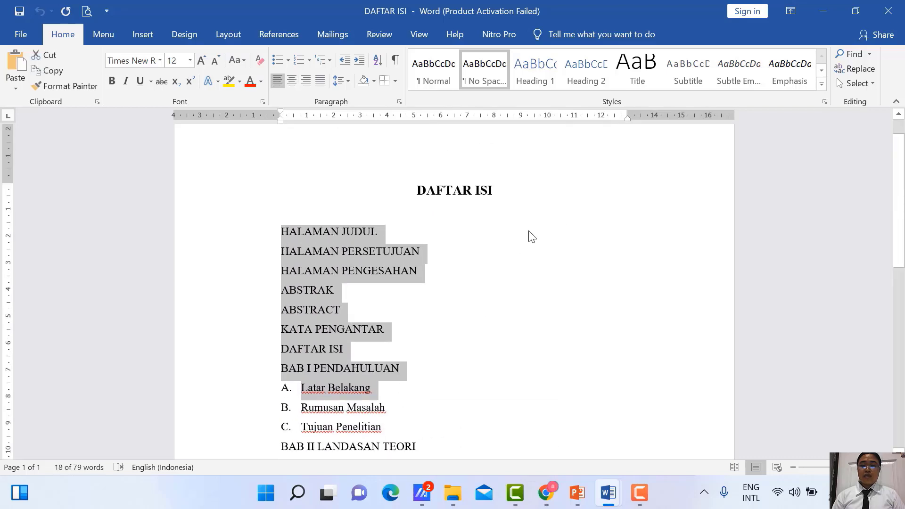
left_click(530, 235)
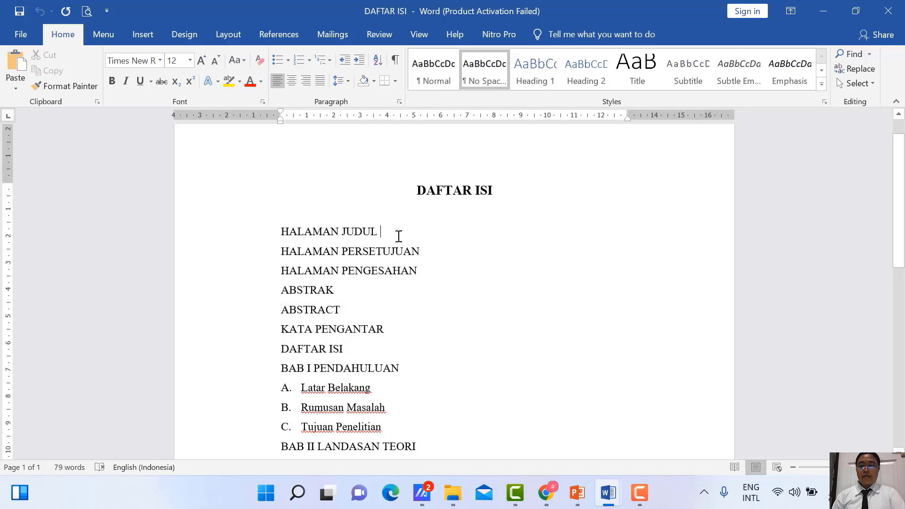
type("..........")
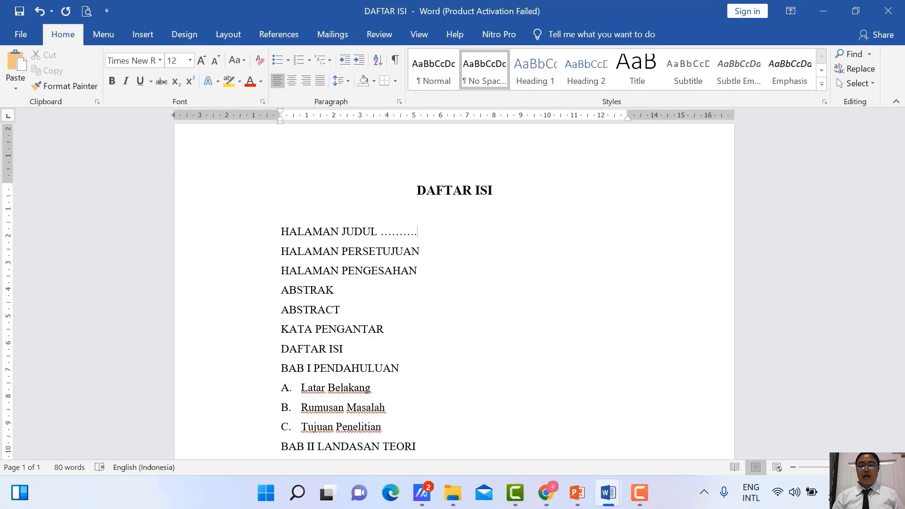
key("BackSpace")
key("BackSpace")
key("BackSpace")
key("BackSpace")
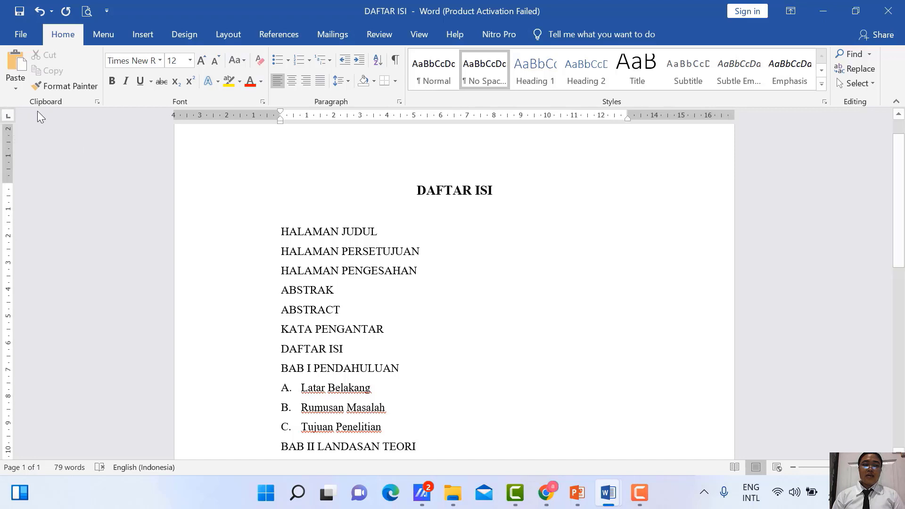
Add tab stops at 12 cm and 12,5 cm to all contents entries from HALAMAN JUDUL through DAFTAR PUSTAKA.
left_click(8, 115)
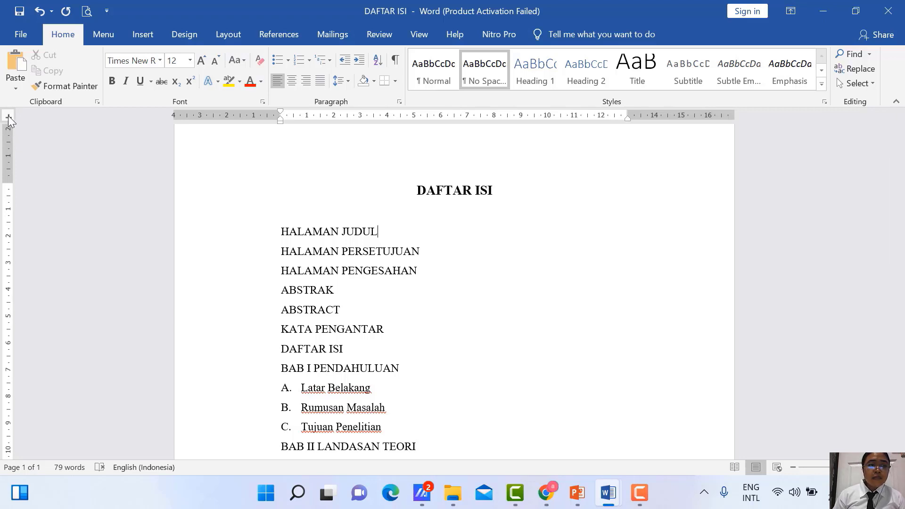
left_click(9, 116)
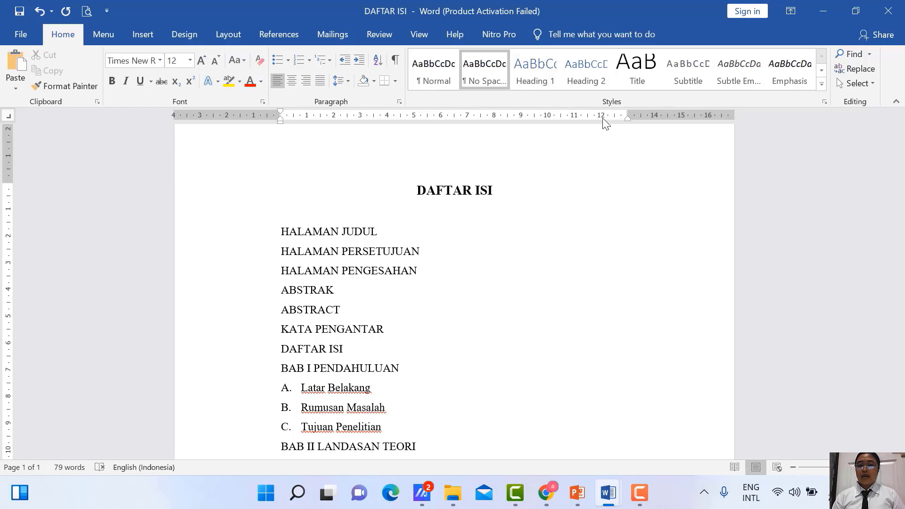
scroll(430, 210, "down", 2)
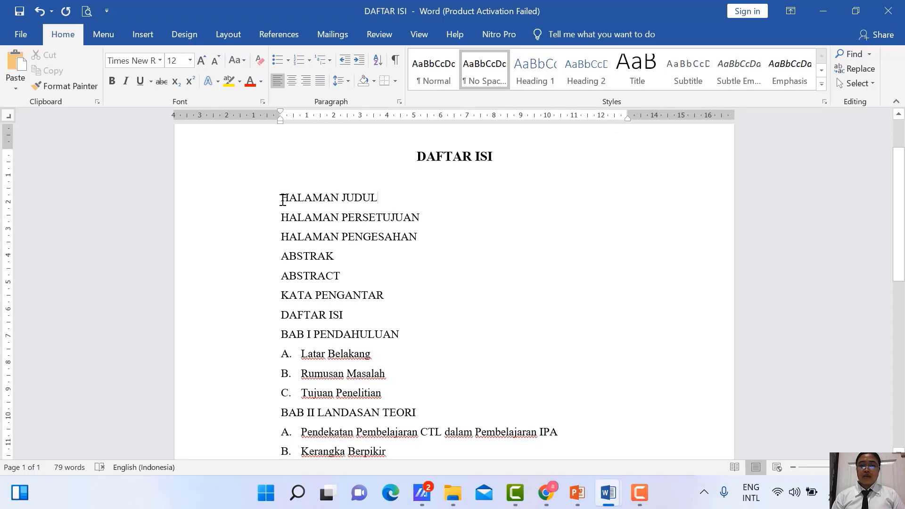
left_click_drag(283, 200, 402, 251)
scroll(398, 222, "down", 8)
scroll(601, 238, "up", 4)
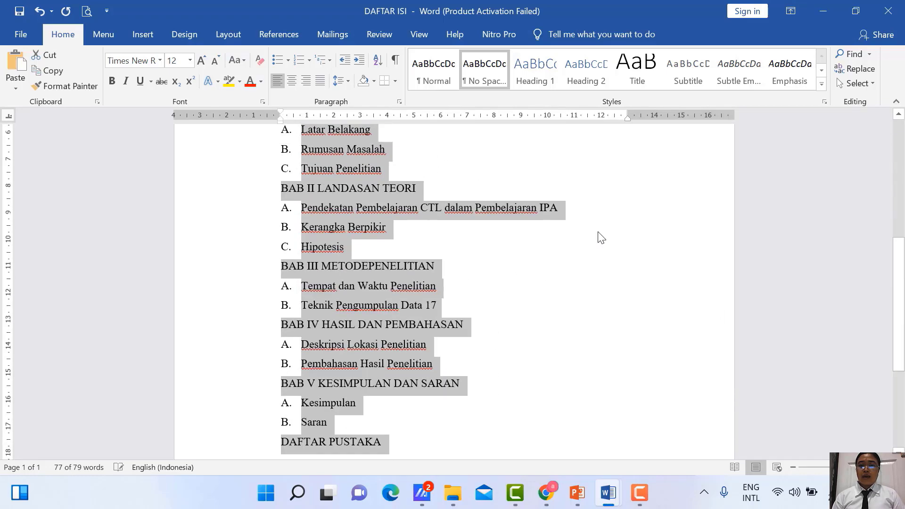
scroll(601, 238, "up", 5)
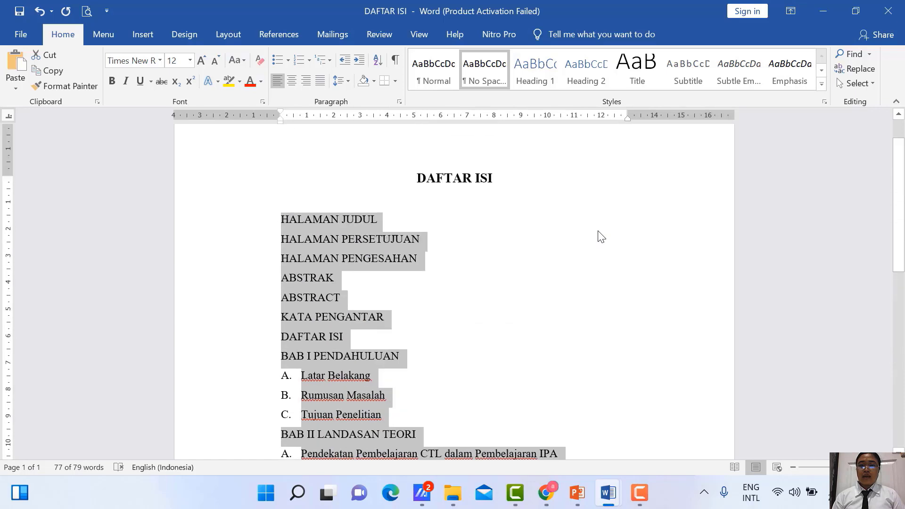
double_click(601, 116)
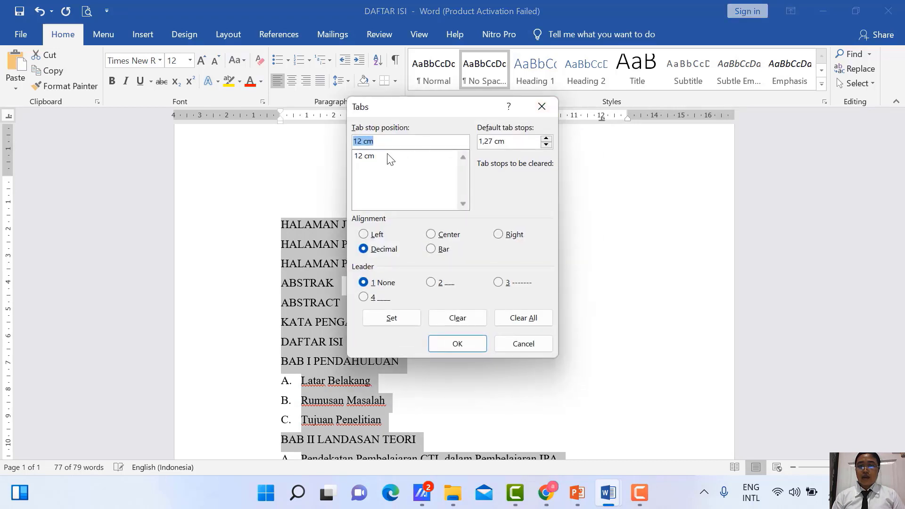
left_click(540, 108)
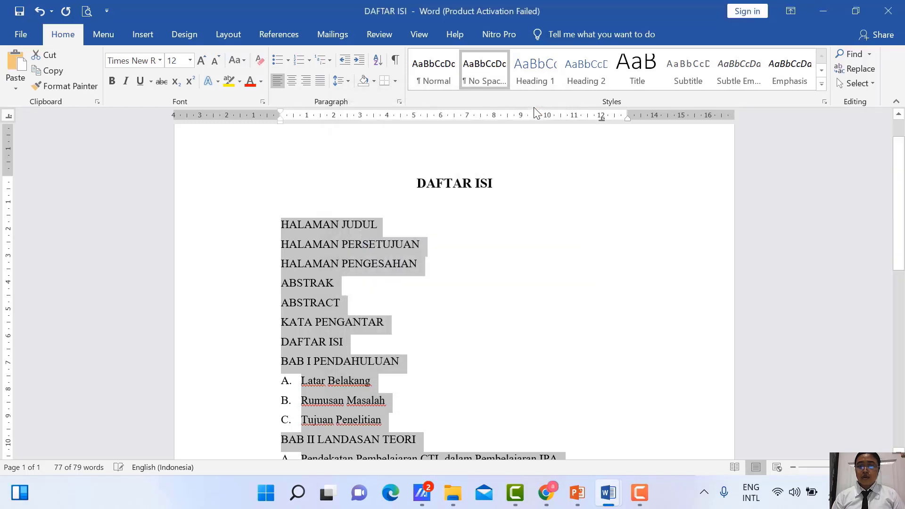
double_click(616, 119)
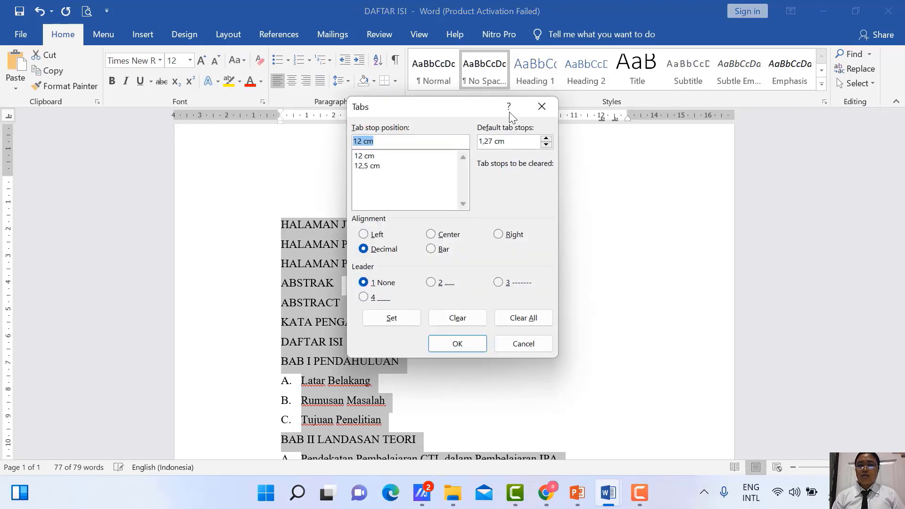
left_click(543, 108)
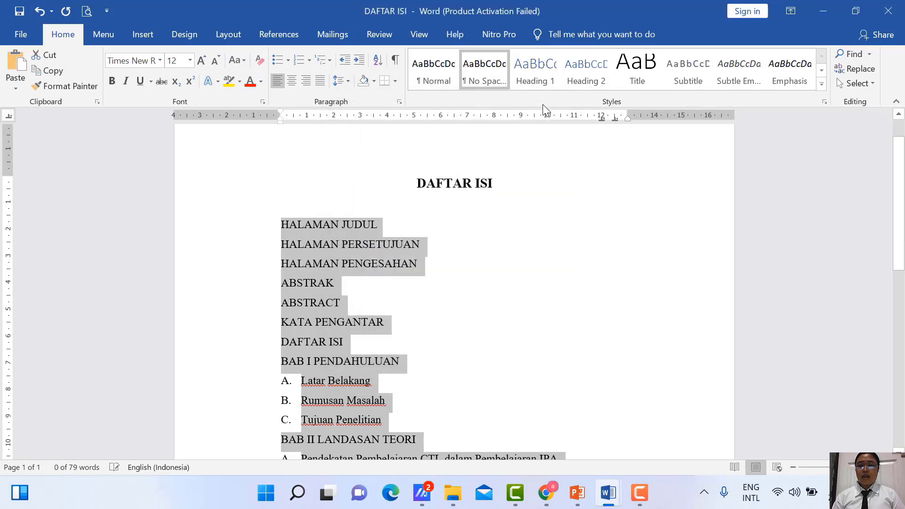
Set the 12 cm tab stop of the selected entries to Left alignment with dotted leader option 2.
double_click(603, 120)
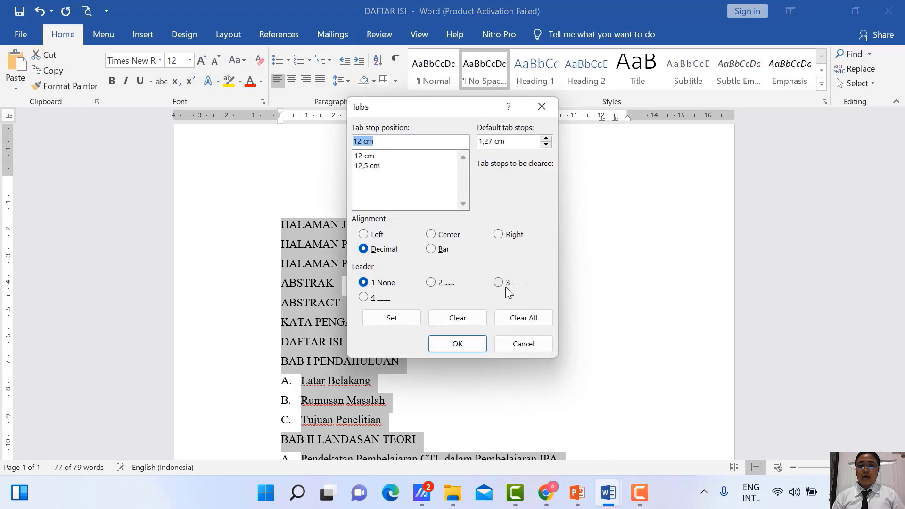
left_click(387, 250)
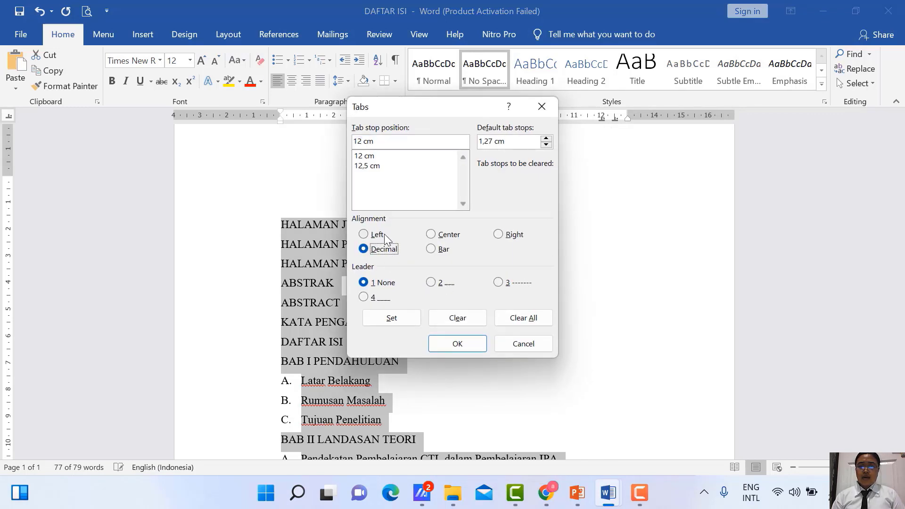
left_click(377, 235)
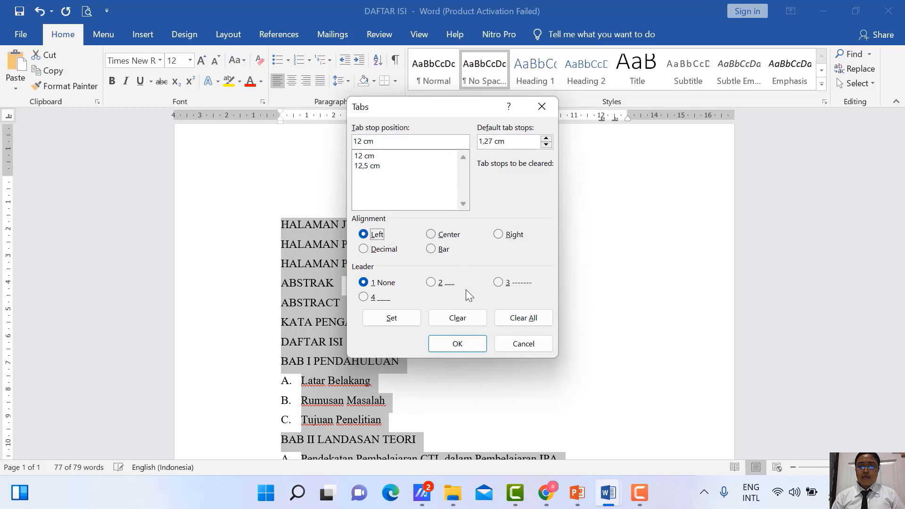
left_click(446, 285)
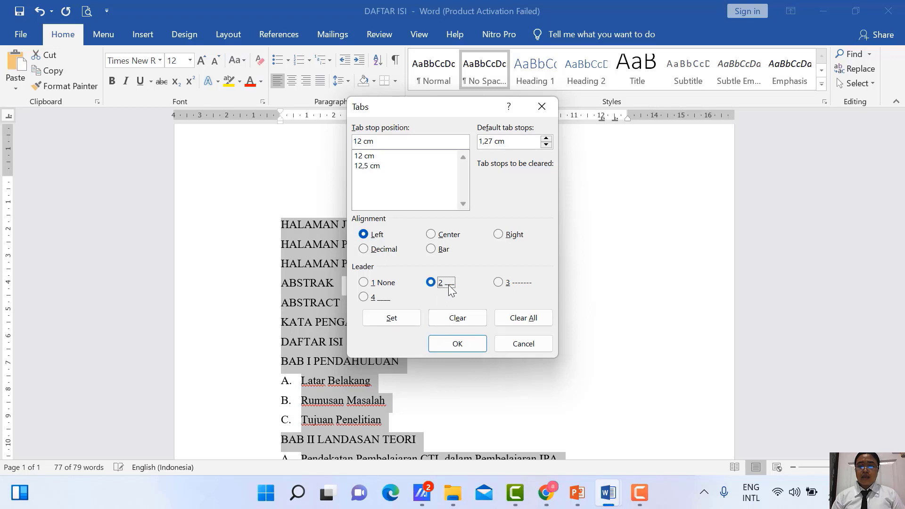
left_click(411, 320)
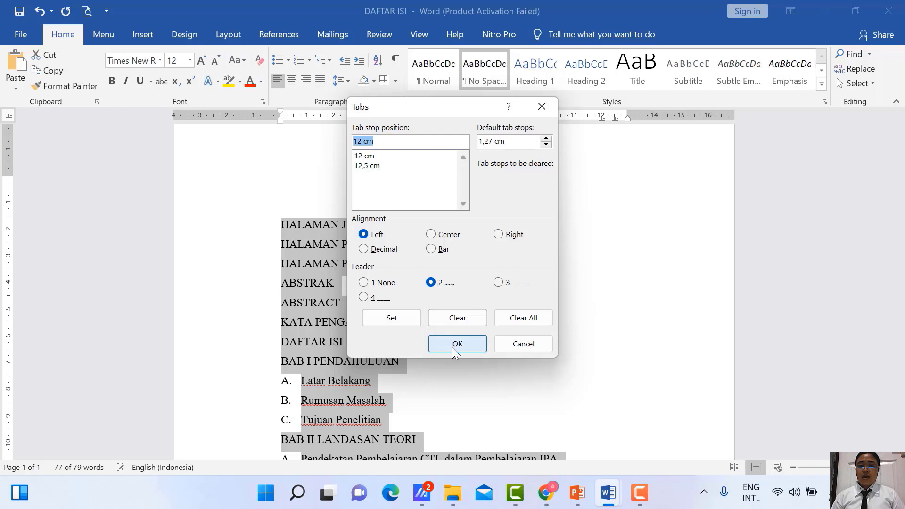
left_click(452, 347)
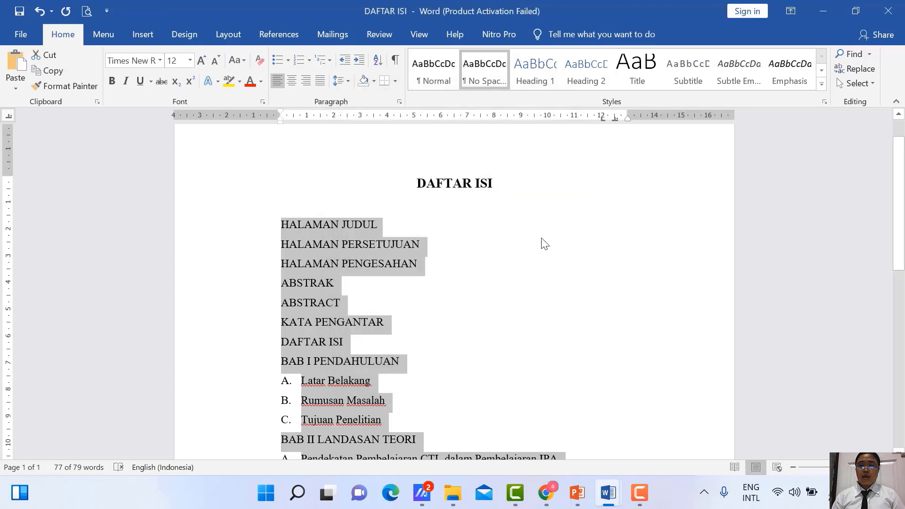
Add a dotted leader and the page number i after HALAMAN JUDUL.
left_click(380, 228)
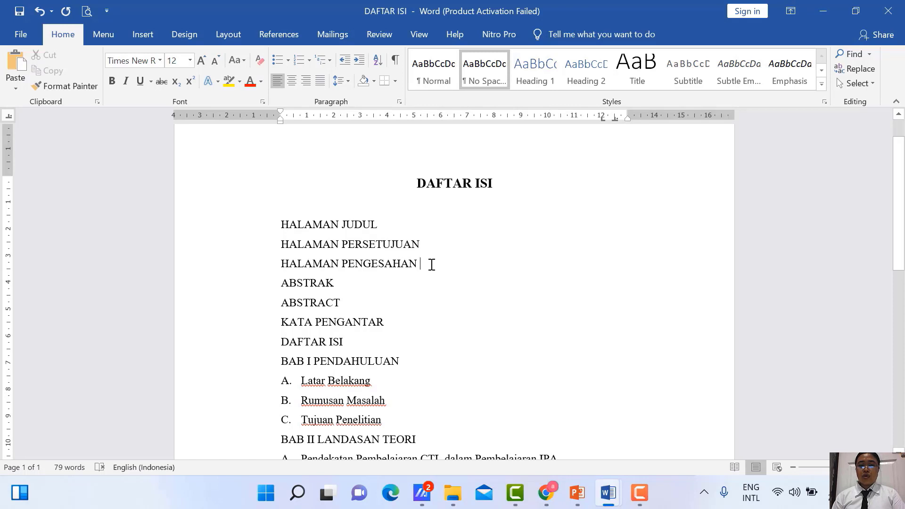
left_click(382, 227)
key("Tab")
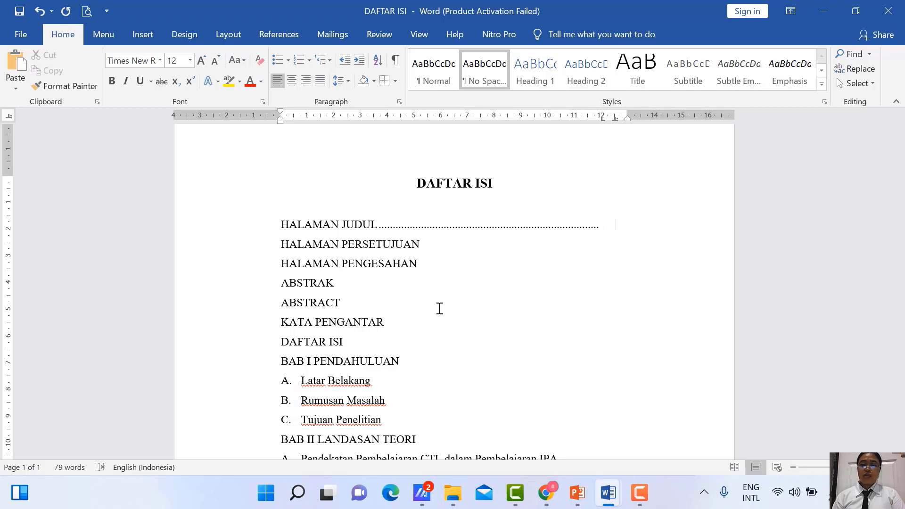
type("i")
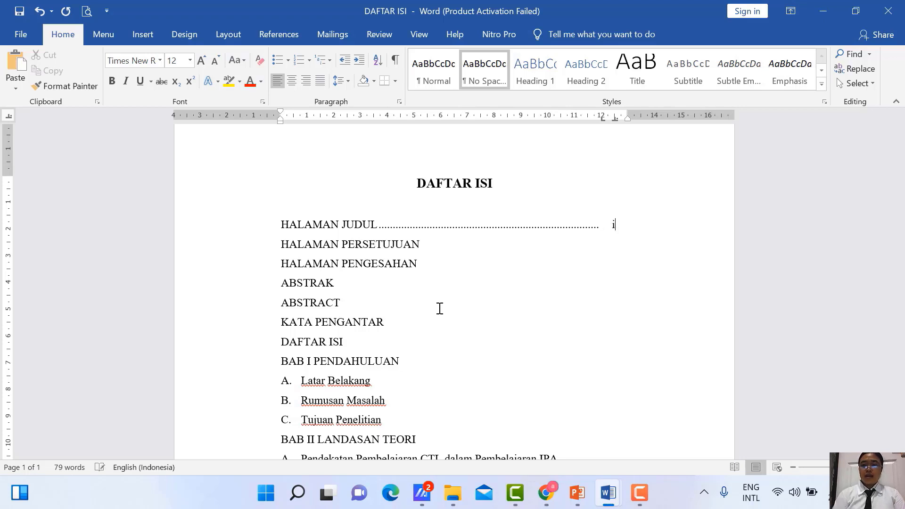
Add dotted leaders with page number ii after HALAMAN PERSETUJUAN and iii after HALAMAN PENGESAHAN.
left_click(429, 247)
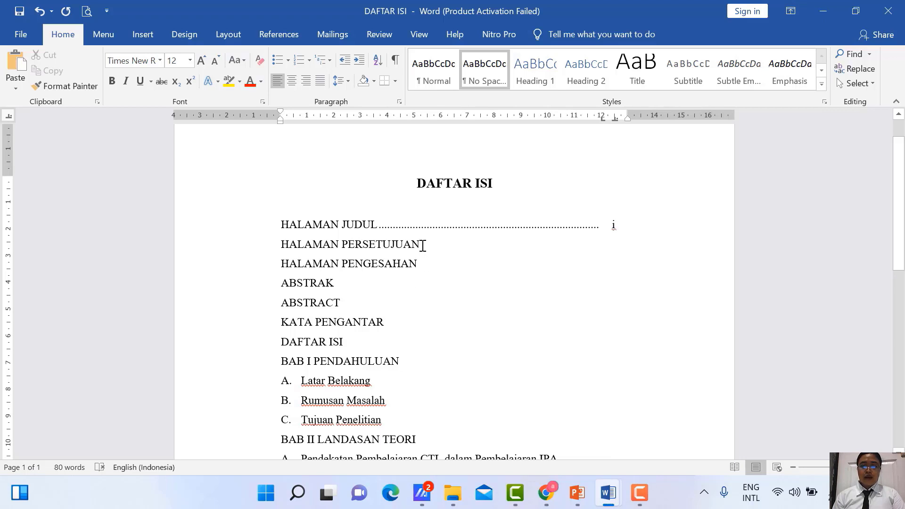
key("Tab")
type("2")
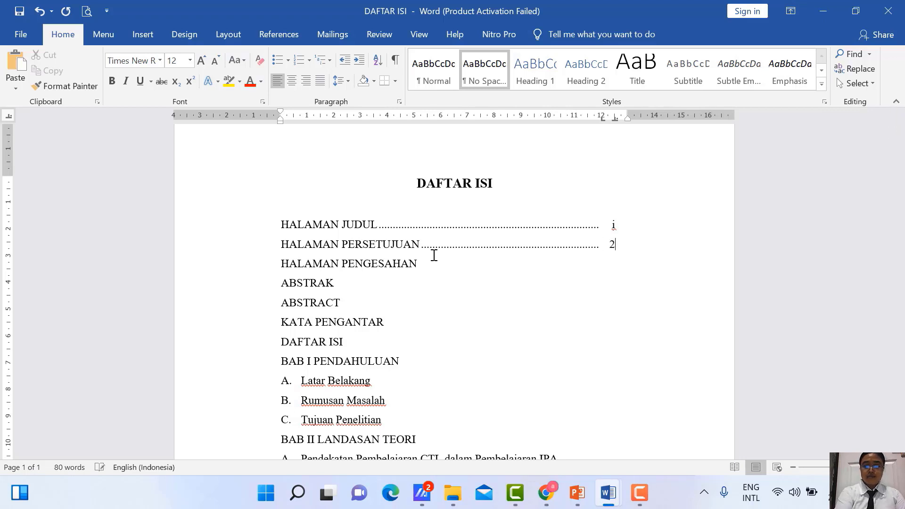
left_click(418, 263)
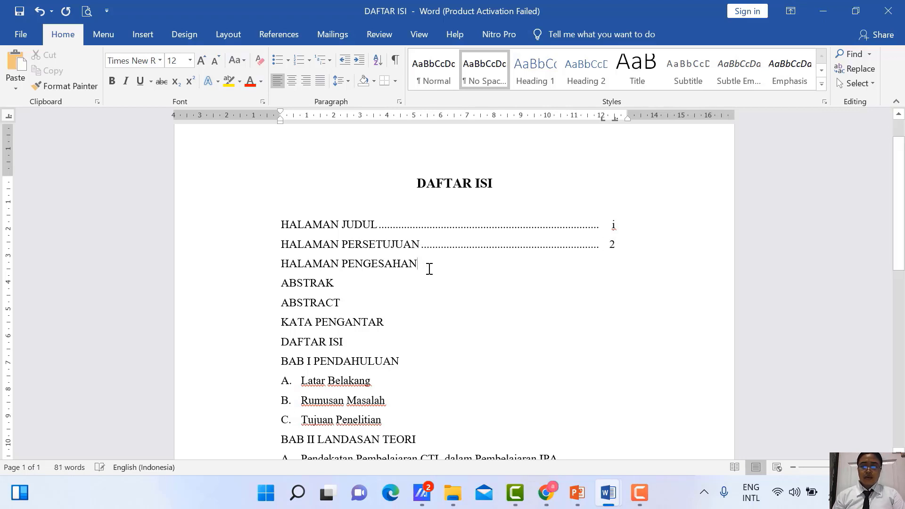
key("Tab")
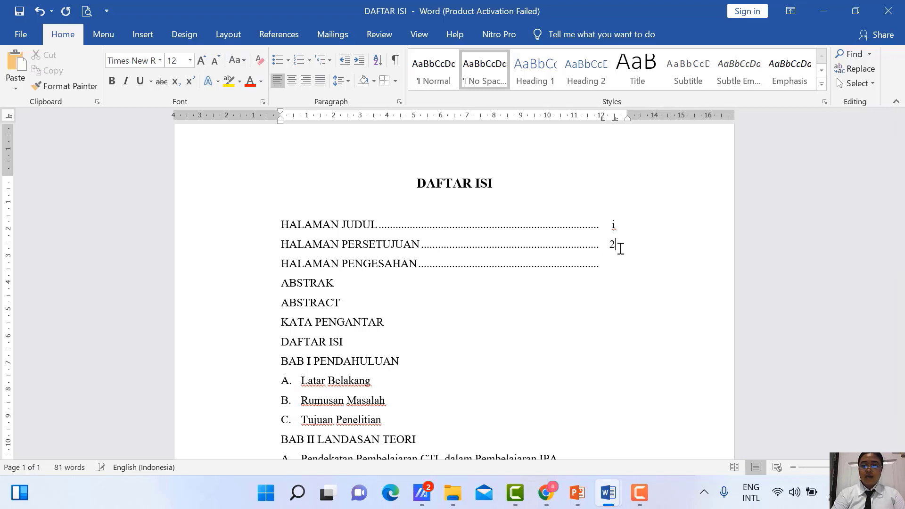
key("BackSpace")
type("ii")
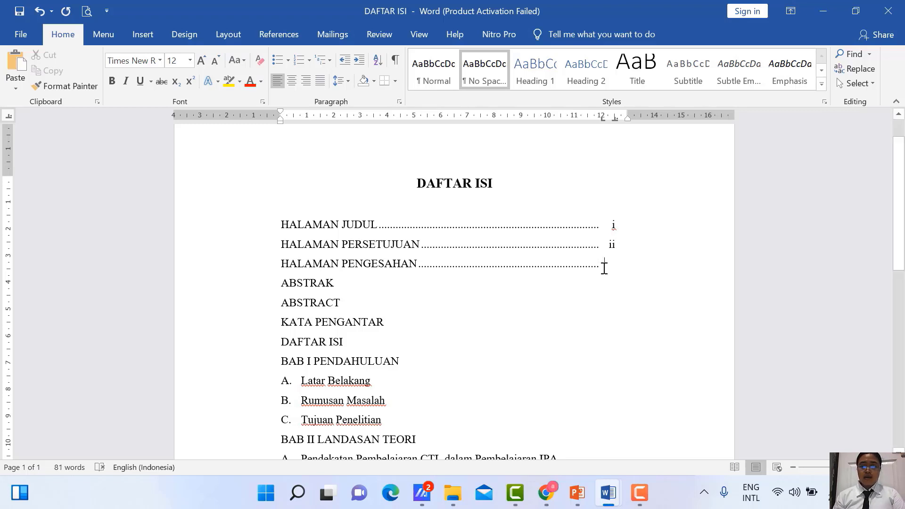
left_click(604, 267)
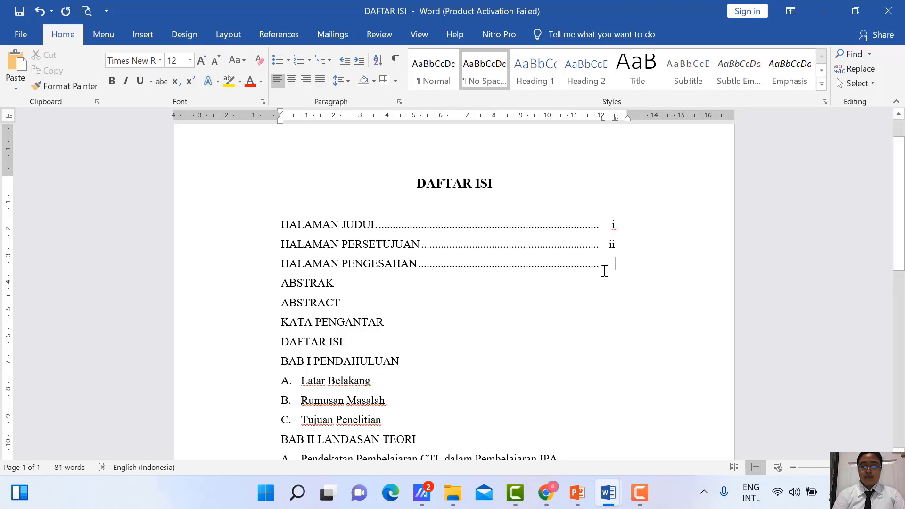
type("iii")
Add dotted leaders with page number iv after ABSTRAK and v after ABSTRACT.
scroll(499, 238, "down", 1)
scroll(498, 238, "down", 1)
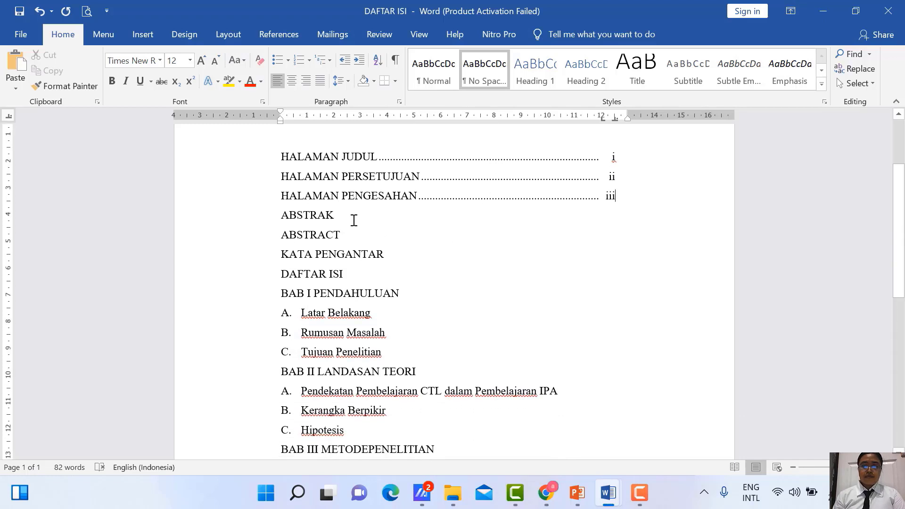
left_click(342, 217)
key("Tab")
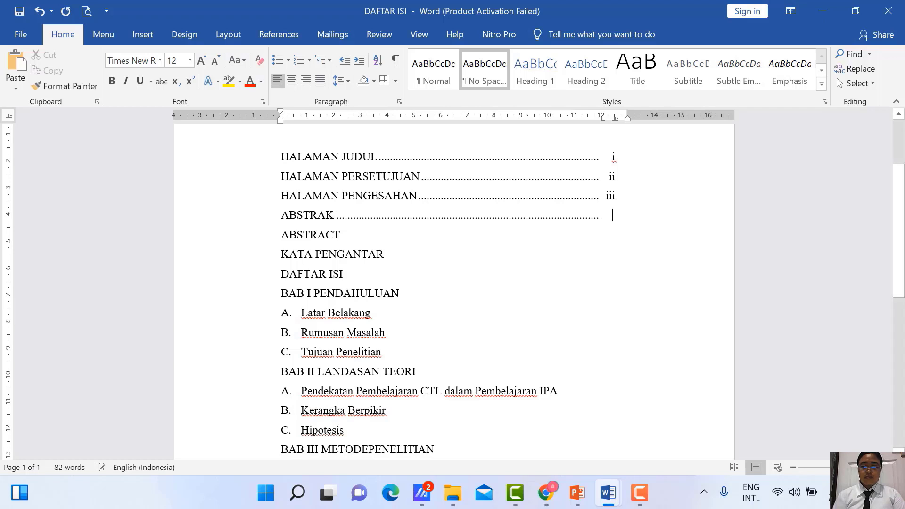
type("iv")
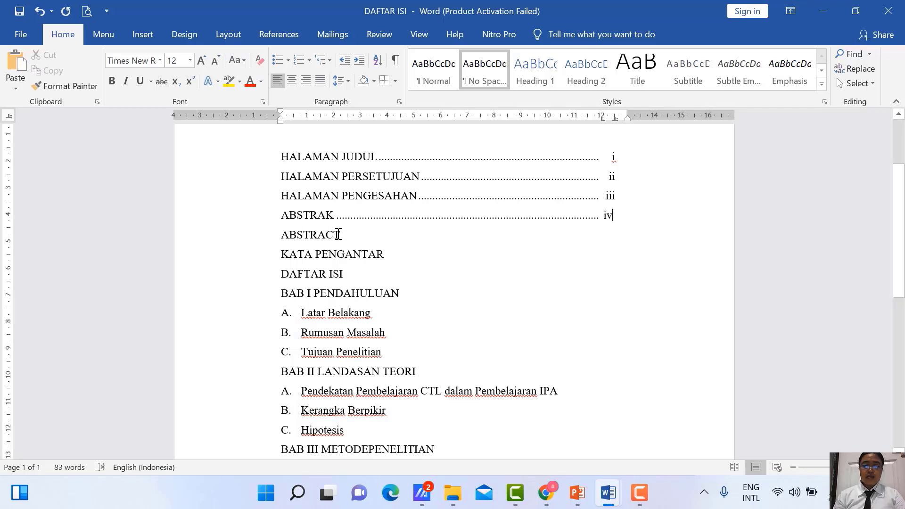
left_click(359, 239)
key("Tab")
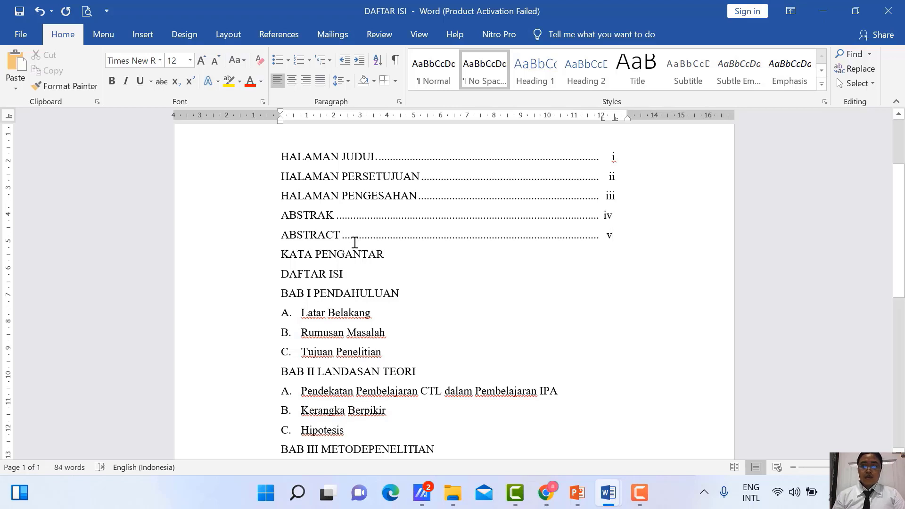
Add dotted leaders with page number vi after KATA PENGANTAR and vii after the DAFTAR ISI entry.
left_click(385, 256)
key("Tab")
type("vi")
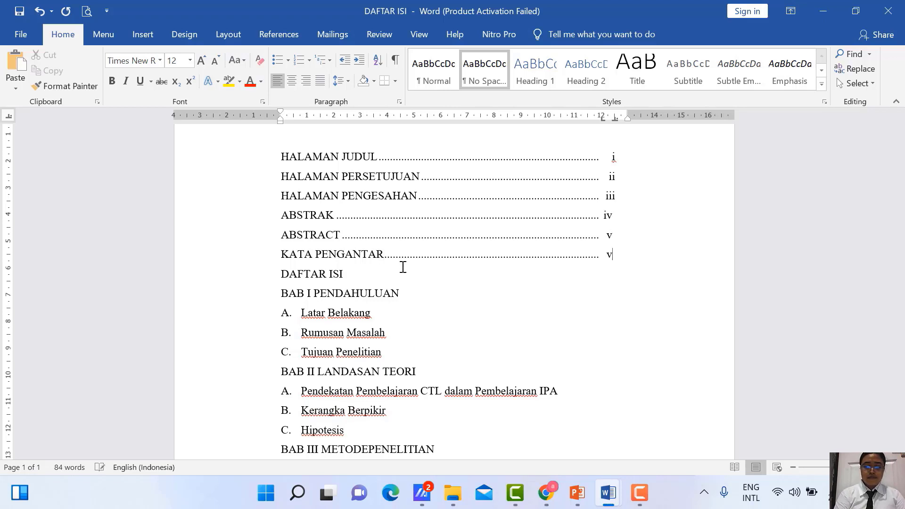
left_click(350, 274)
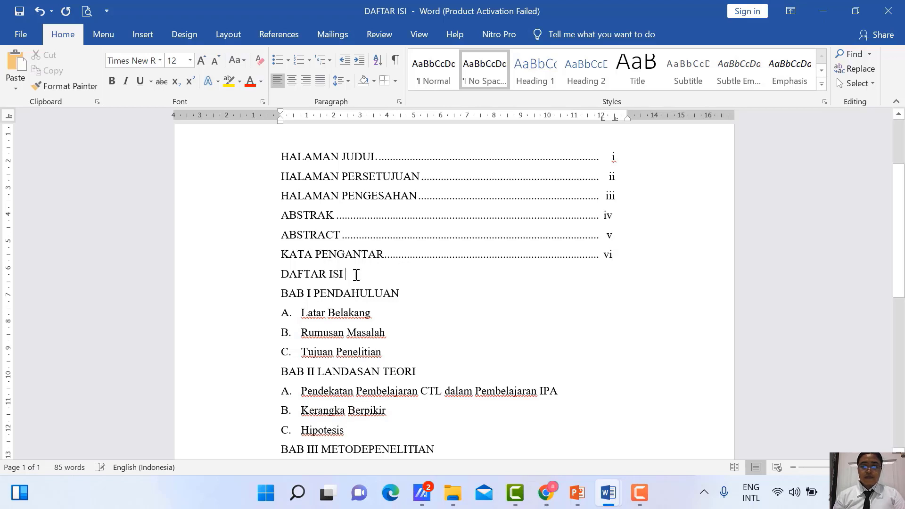
key("Tab")
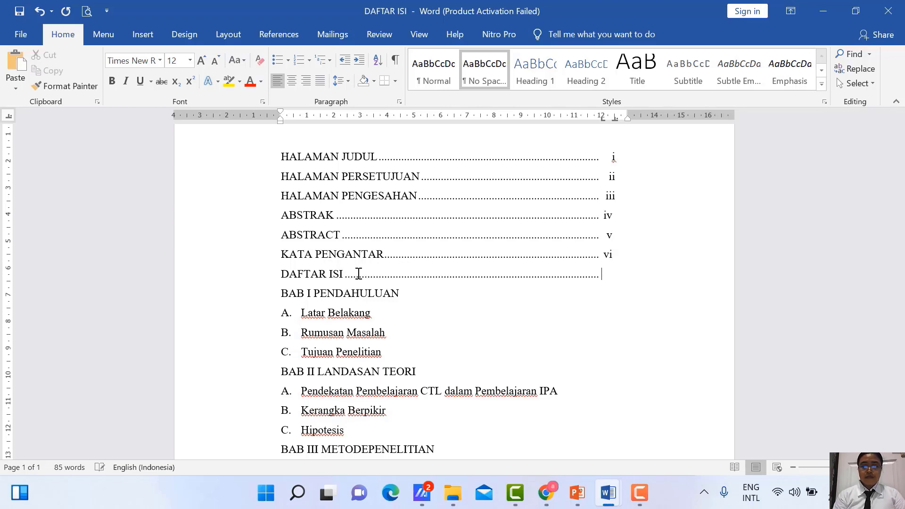
type("vii")
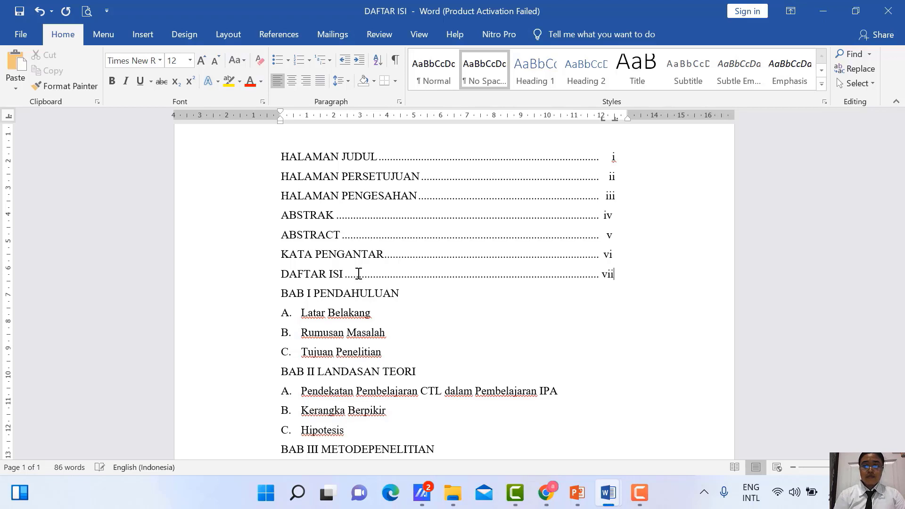
Add dotted leaders with page number 1 after BAB I PENDAHULUAN and after Latar Belakang.
left_click(408, 298)
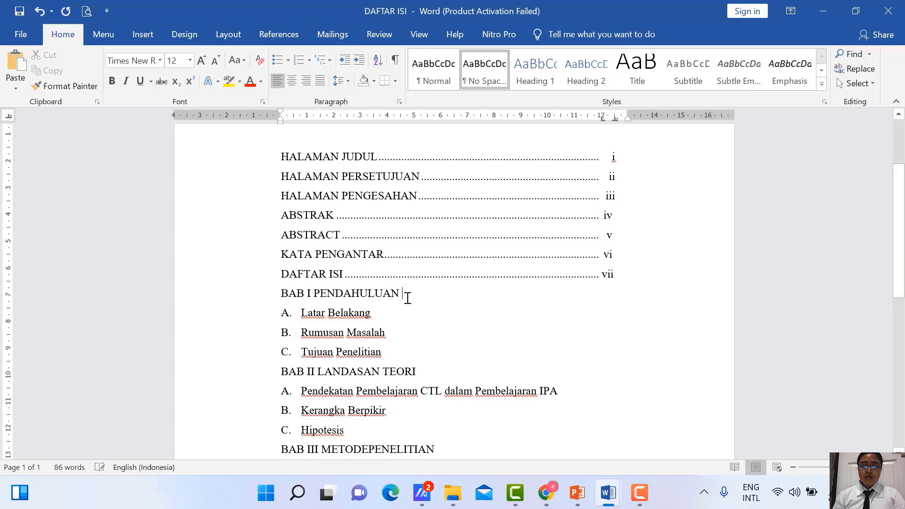
key("Tab")
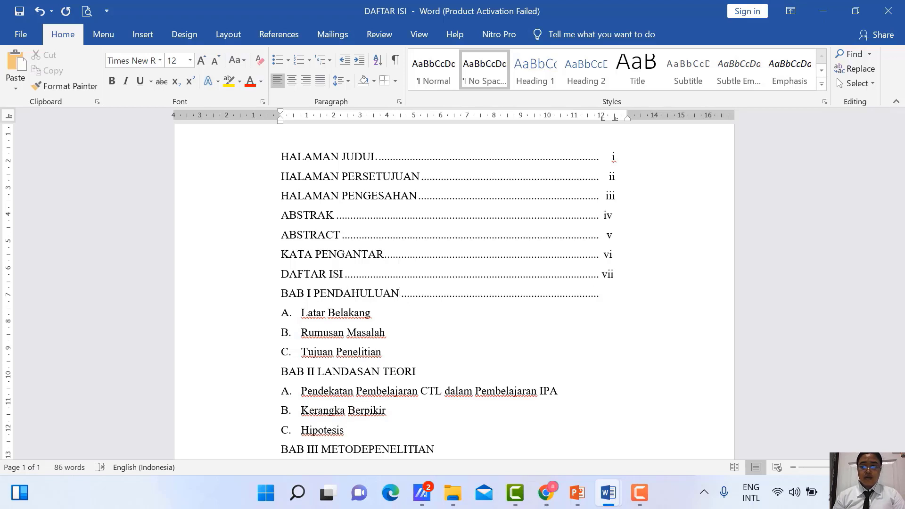
type("1")
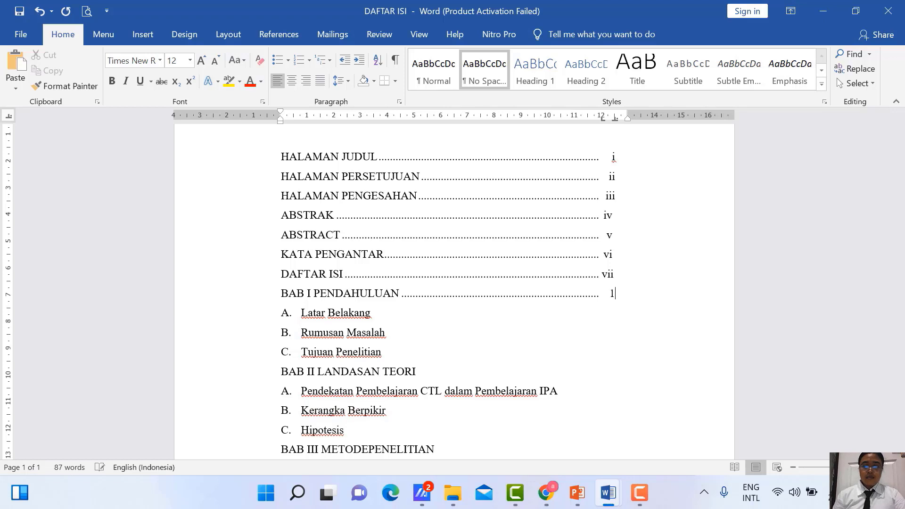
left_click(374, 314)
key("Tab")
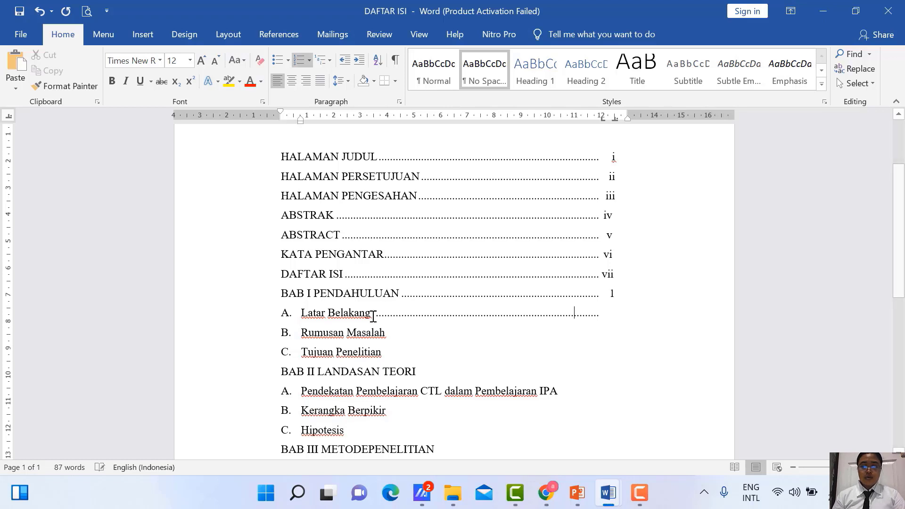
type("1")
Add dotted leaders with page number 1 after Rumusan Masalah and 2 after Tujuan Penelitian.
key("Tab")
type("1")
left_click(383, 352)
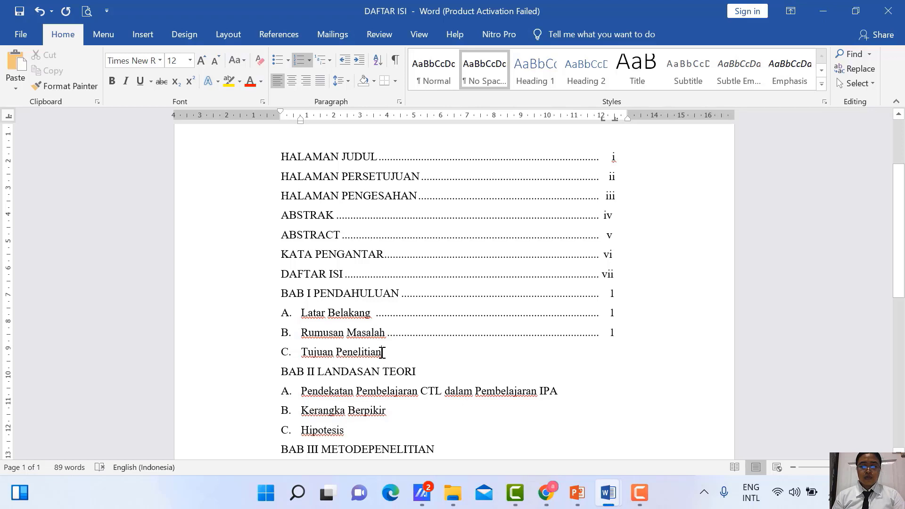
key("Tab")
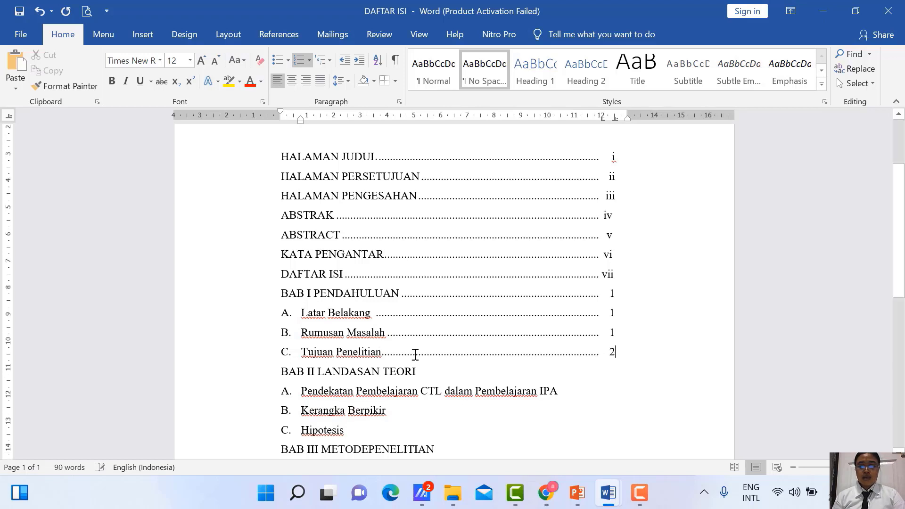
Add a dotted leader and the page number 3 after BAB II LANDASAN TEORI.
scroll(417, 309, "down", 2)
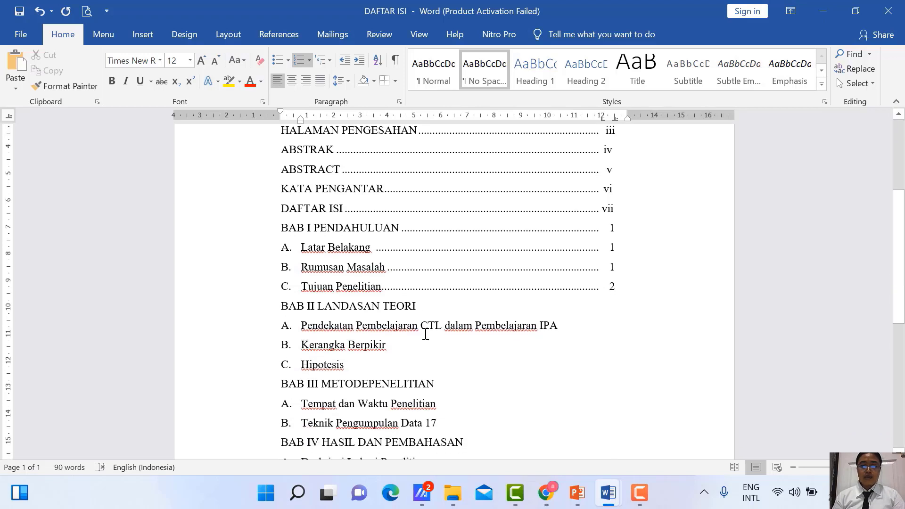
left_click(416, 308)
key("Tab")
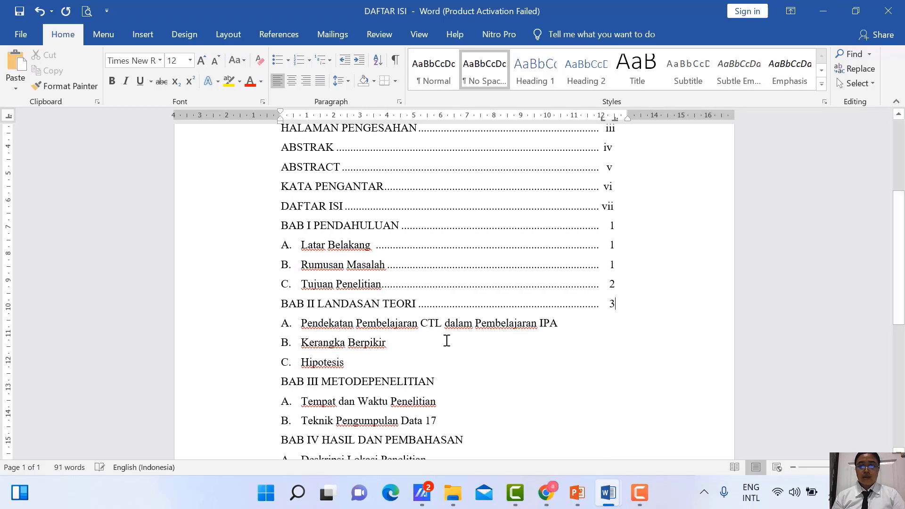
Add a dotted leader and the page number 3 after Pendekatan Pembelajaran CTL dalam Pembelajaran IPA.
scroll(568, 344, "up", 2)
scroll(577, 359, "down", 2)
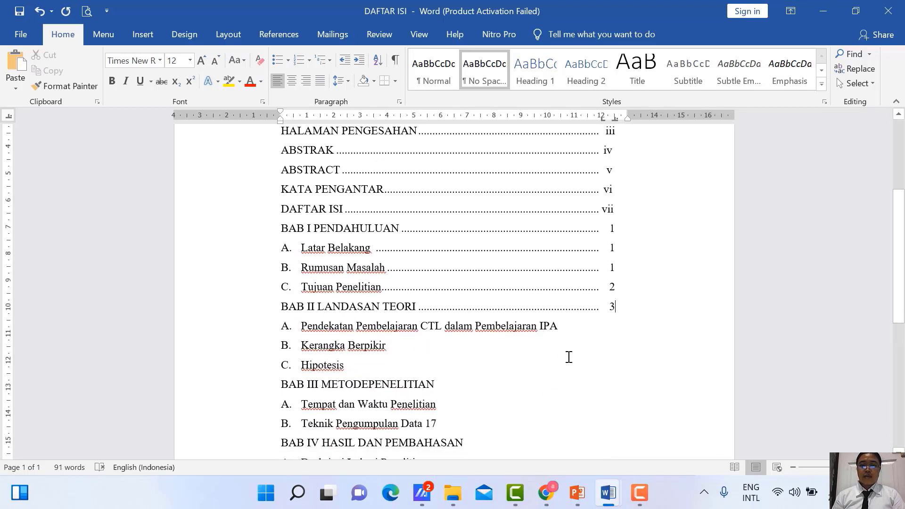
left_click(564, 329)
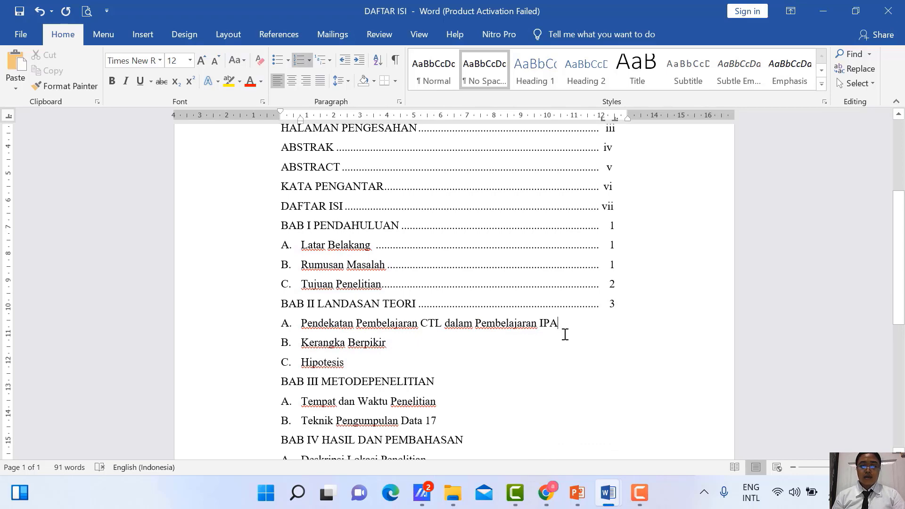
scroll(565, 336, "down", 5)
scroll(523, 339, "up", 3)
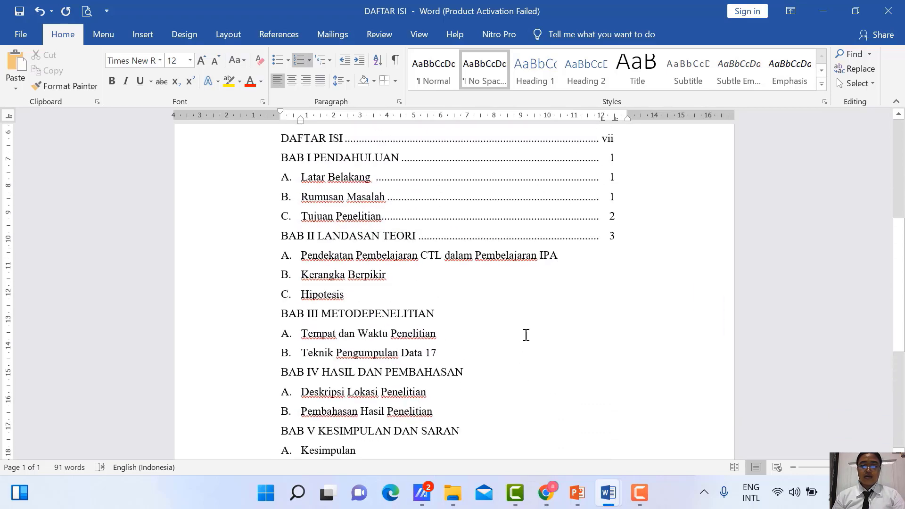
key("Tab")
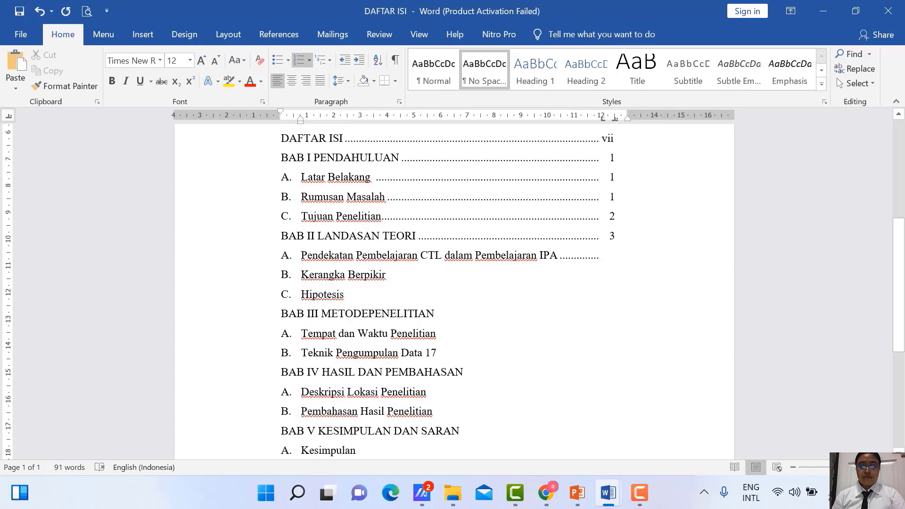
type("4")
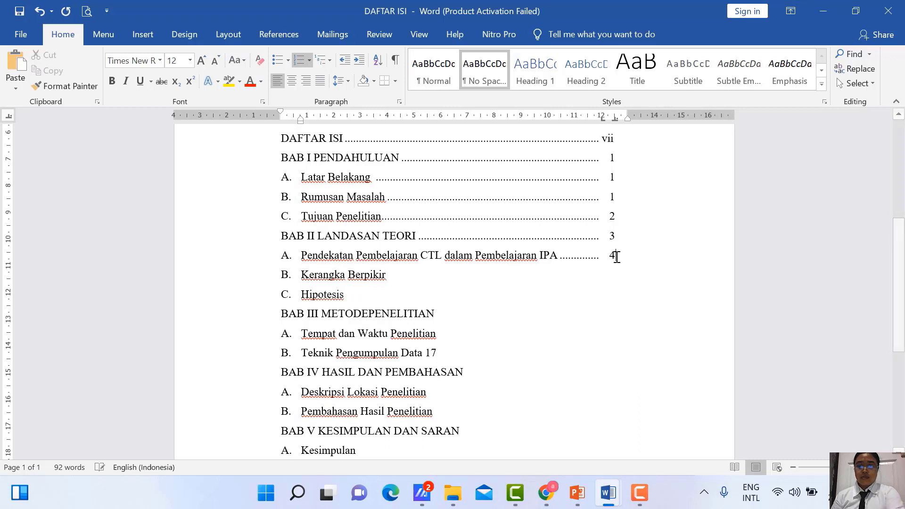
key("BackSpace")
type("3")
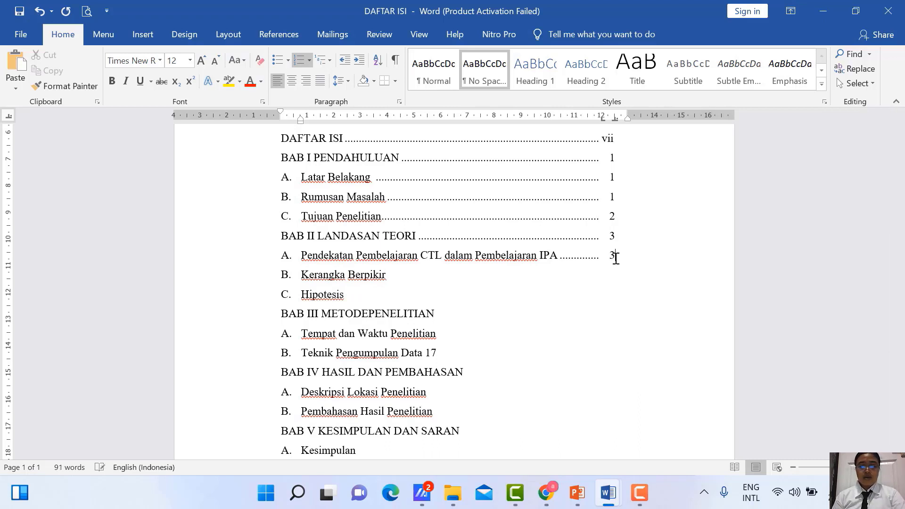
Add dotted leaders with page number 4 after Kerangka Berpikir and 5 after Hipotesis.
left_click(387, 277)
key("Tab")
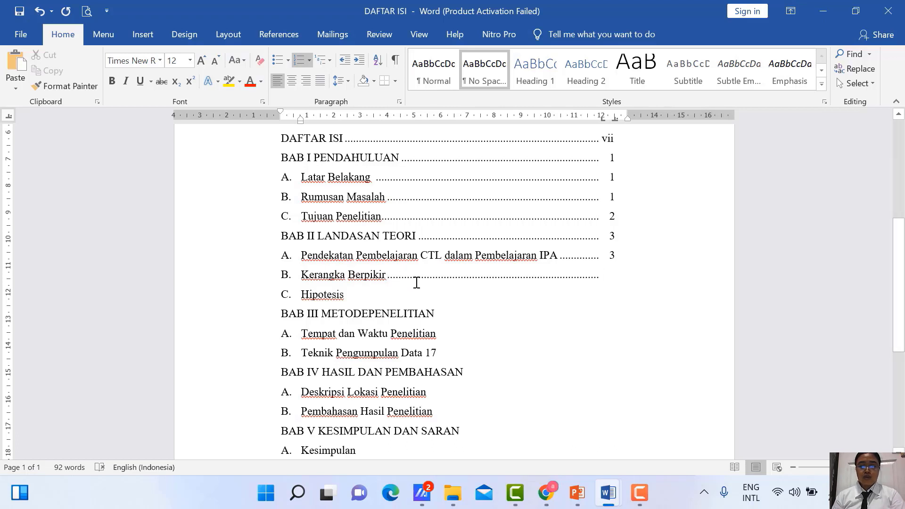
type("4")
left_click(348, 297)
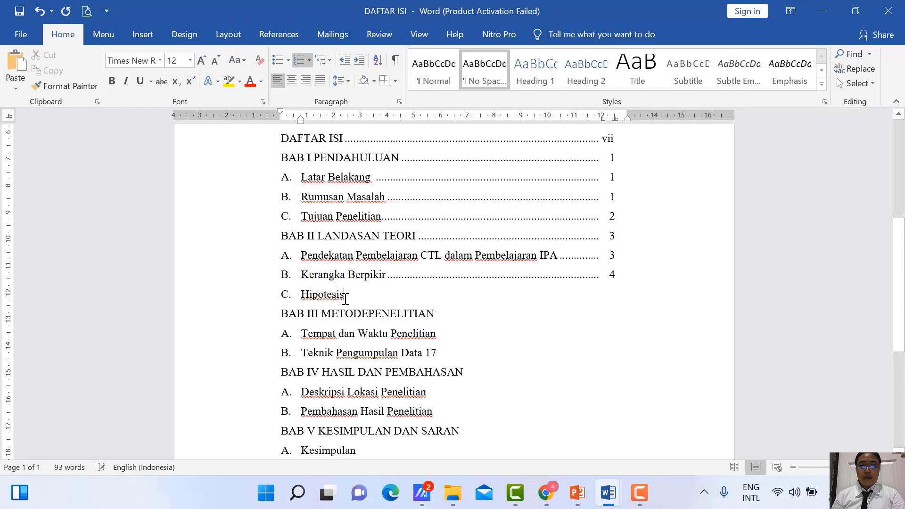
key("Tab")
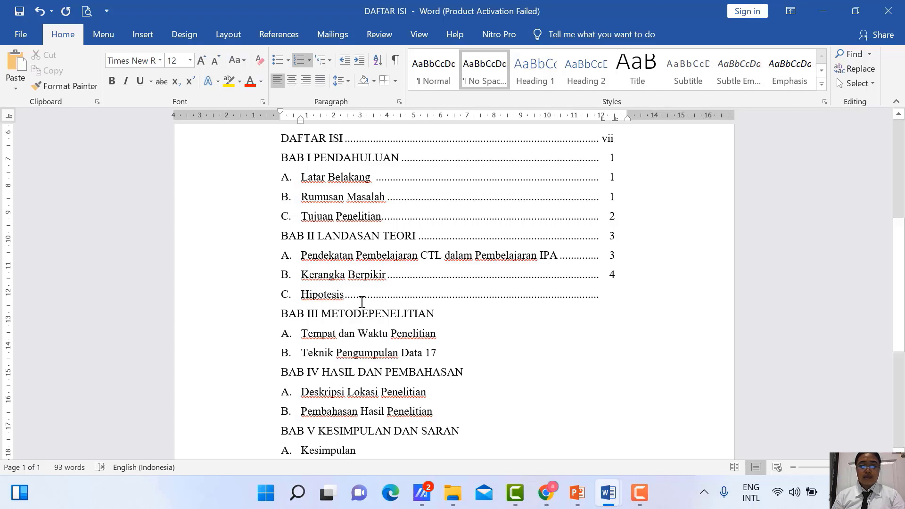
type("5")
Add dotted leaders with page number 6 after BAB III METODEPENELITIAN and 7 after Tempat dan Waktu Penelitian.
left_click(434, 315)
key("Tab")
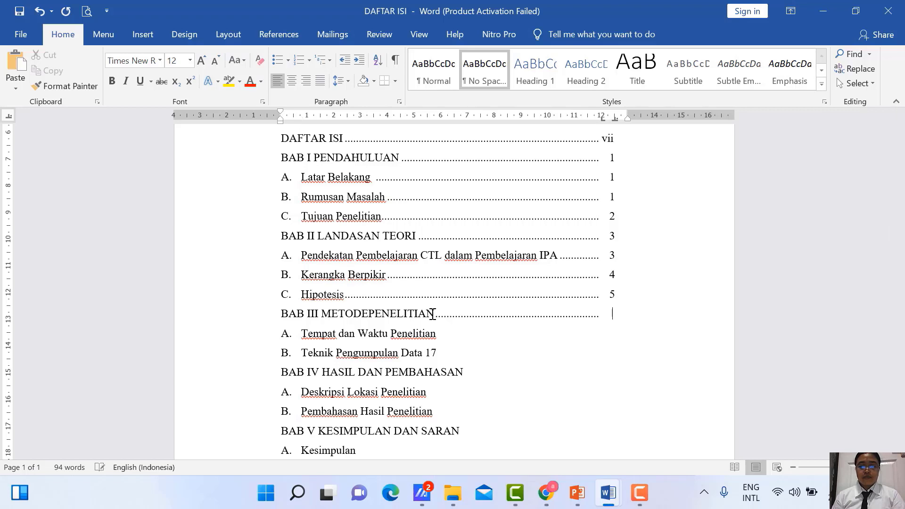
type("6")
scroll(433, 315, "down", 3)
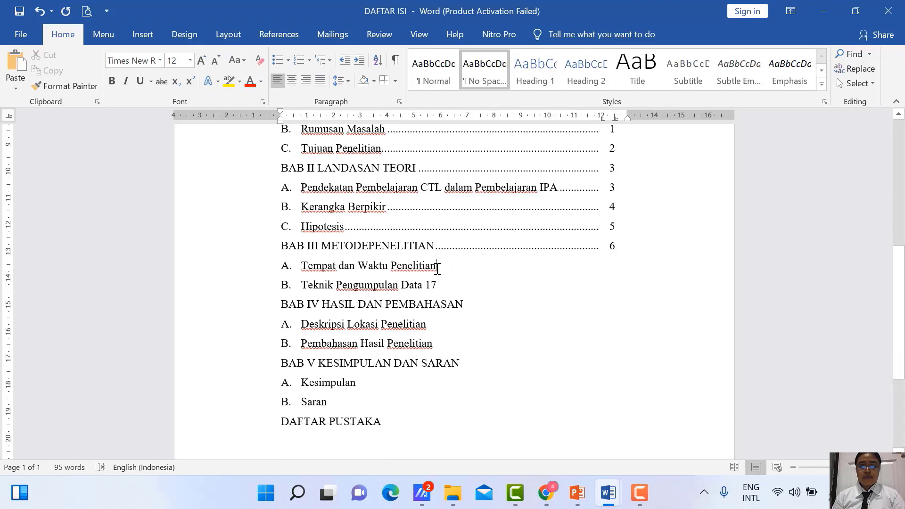
left_click(437, 267)
key("Tab")
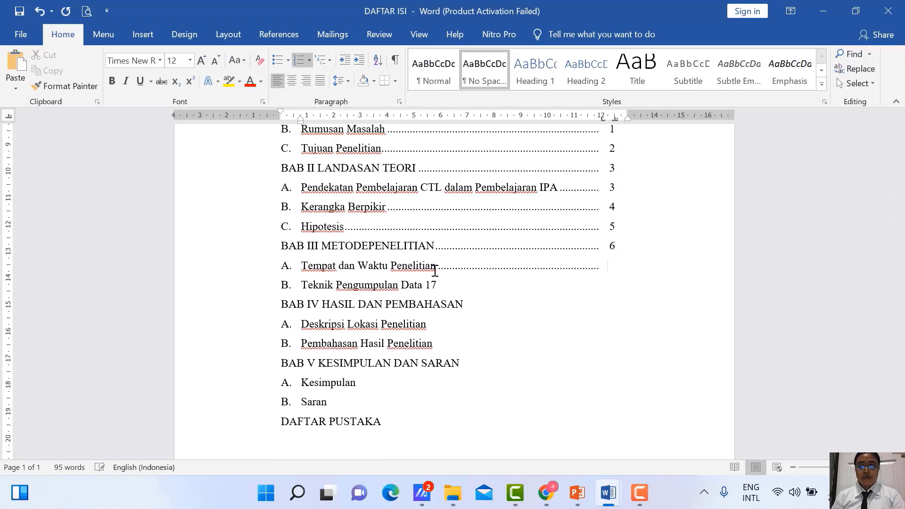
type("7")
Replace the stray number after Teknik Pengumpulan Data with a dotted leader and the page number 8.
left_click(446, 287)
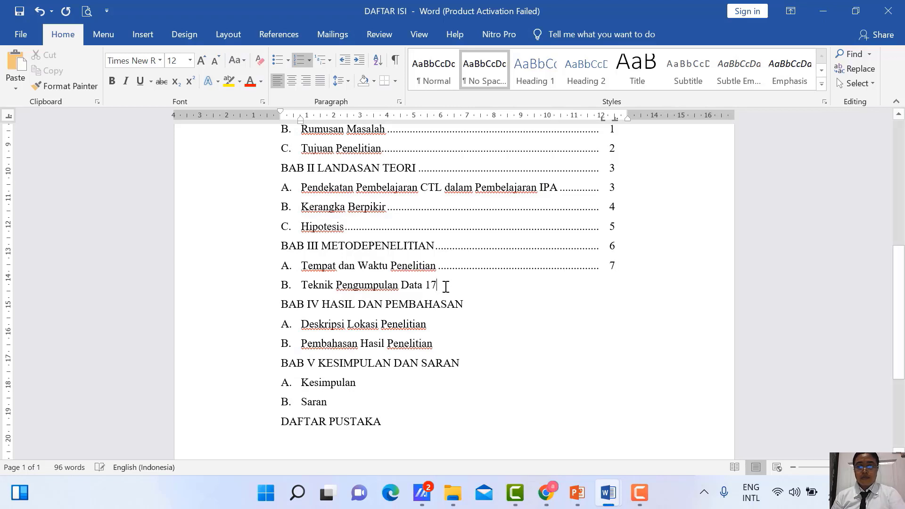
key("BackSpace")
key("BackSpace")
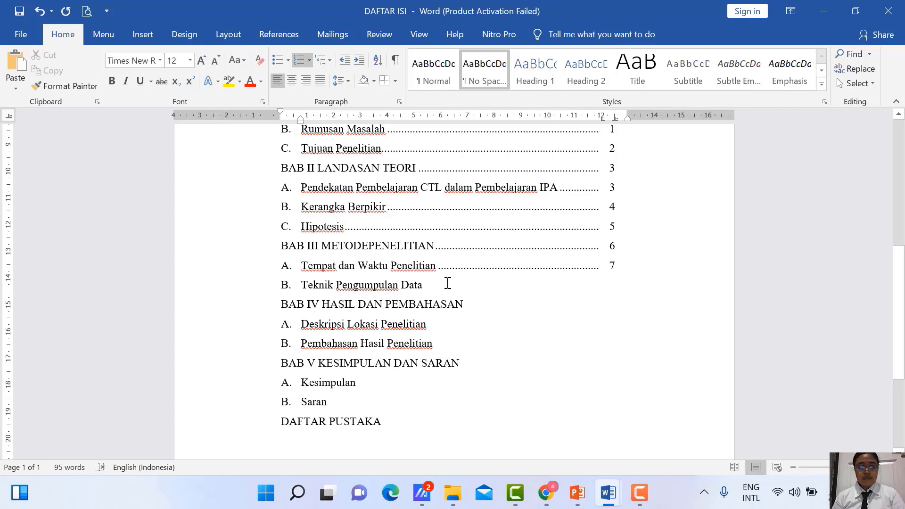
key("Tab")
type("8")
Add dotted leaders with page number 9 after BAB IV HASIL DAN PEMBAHASAN and 10 after Deskripsi Lokasi Penelitian.
scroll(452, 282, "down", 1)
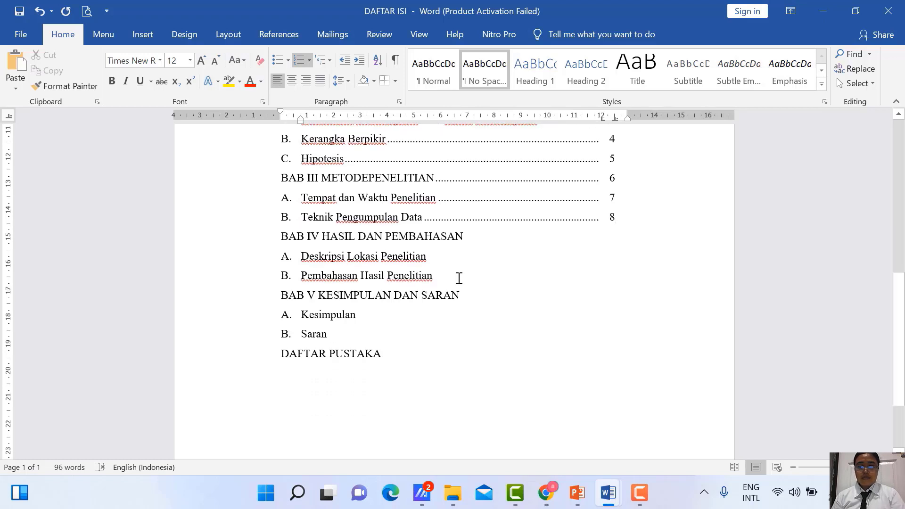
left_click(466, 238)
key("Tab")
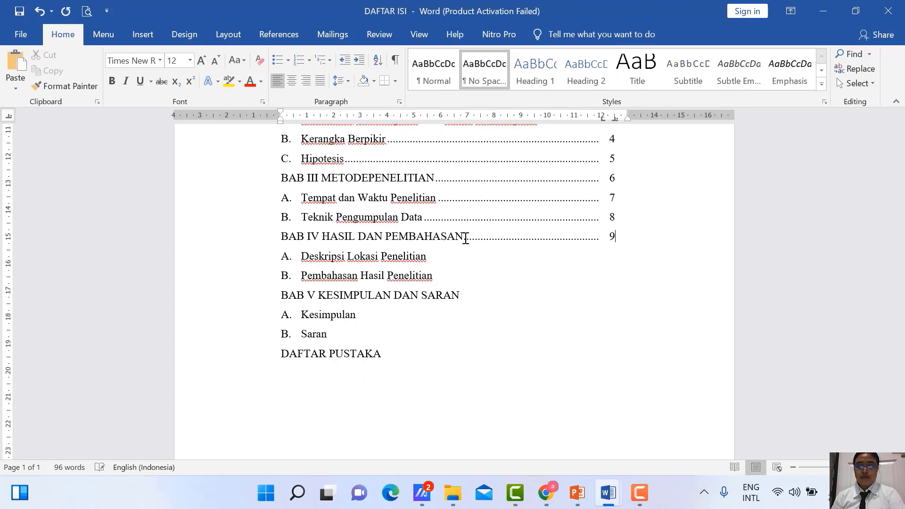
left_click(431, 257)
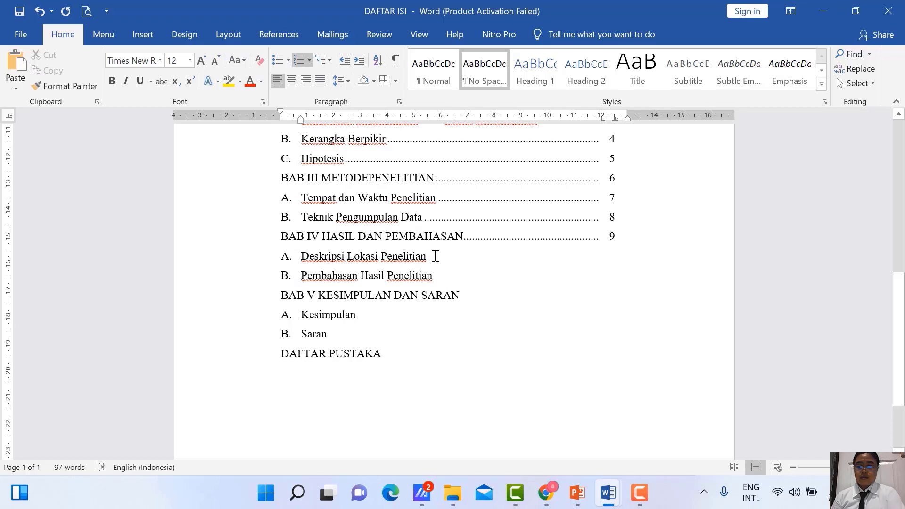
key("Tab")
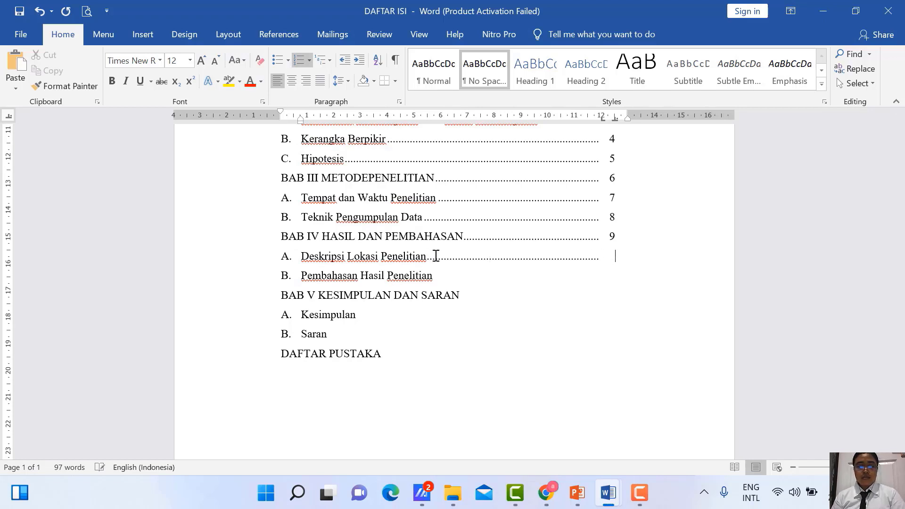
type("10")
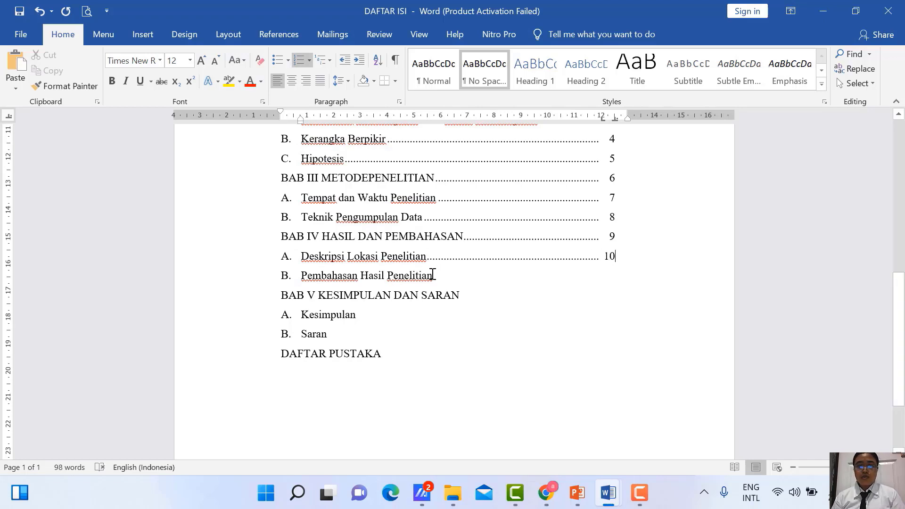
Add dotted leaders with page number 11 after Pembahasan Hasil Penelitian and 12 after BAB V KESIMPULAN DAN SARAN.
left_click(433, 276)
key("Tab")
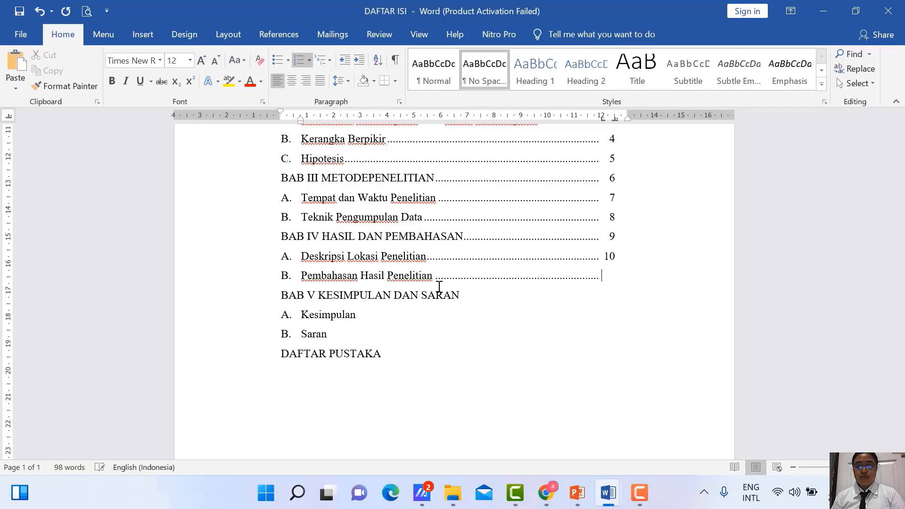
type("11")
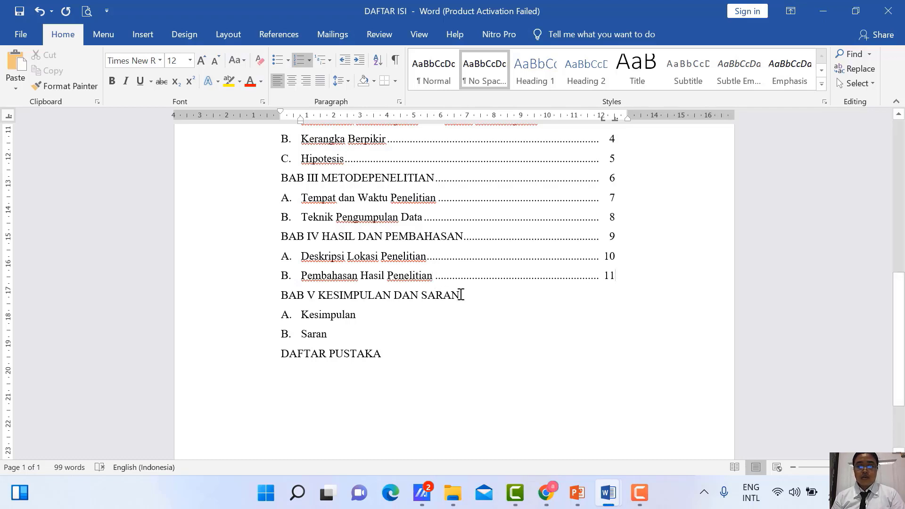
left_click(461, 295)
key("Tab")
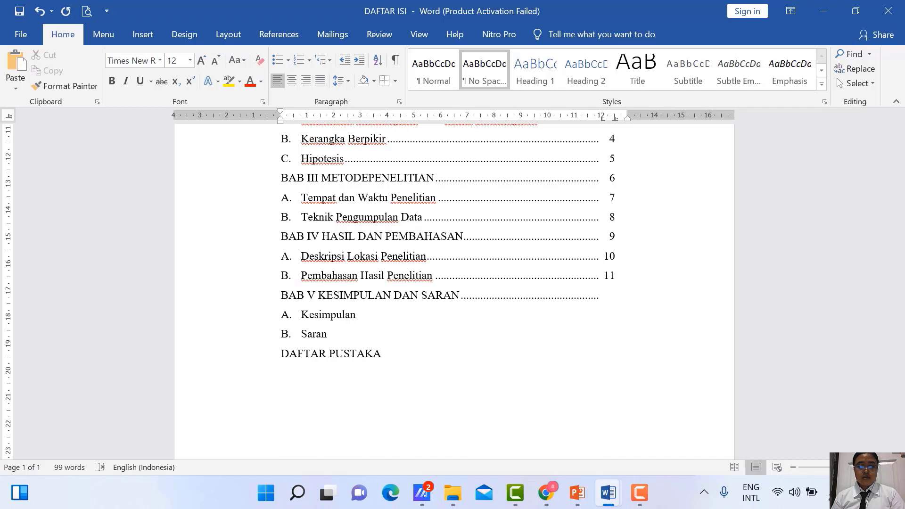
type("12")
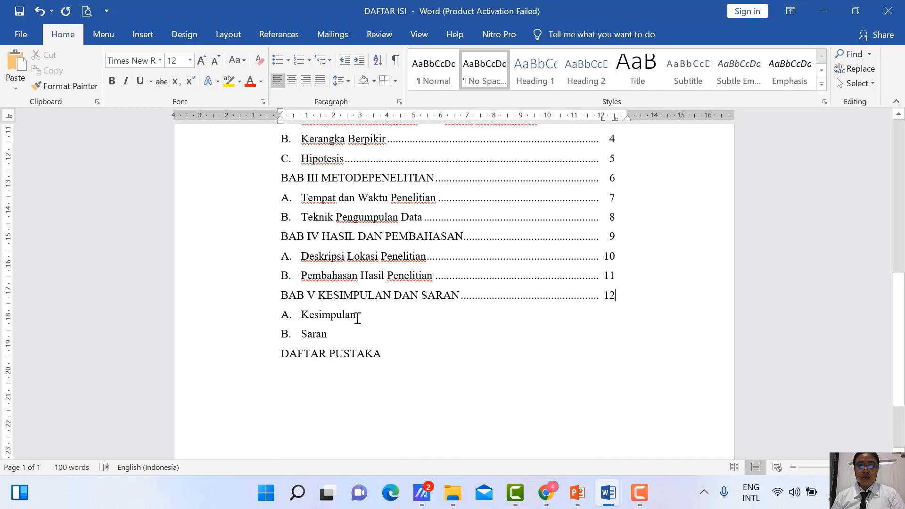
Add a dotted leader with page number 12 after Kesimpulan.
left_click(359, 317)
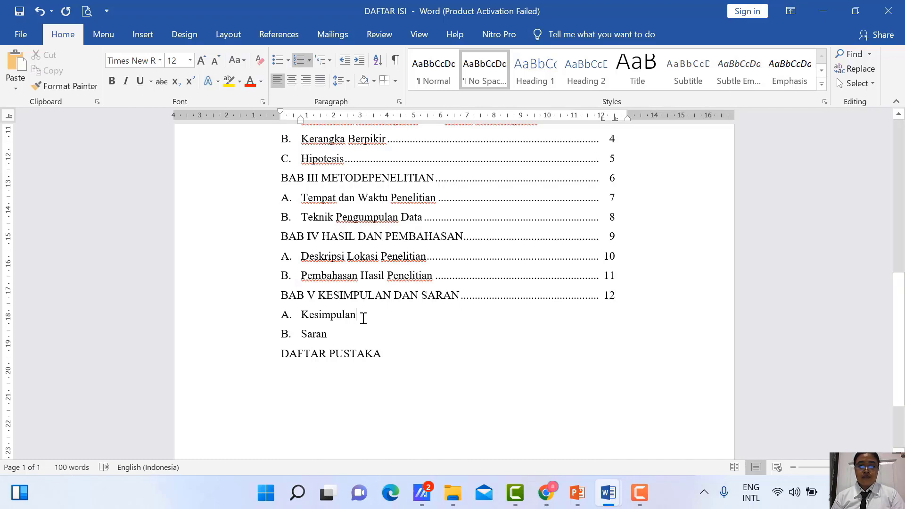
key("Tab")
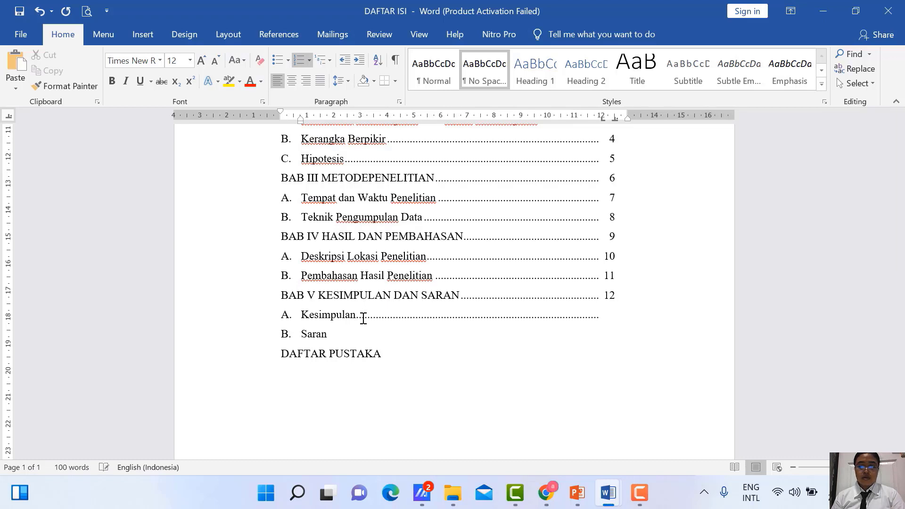
type("13")
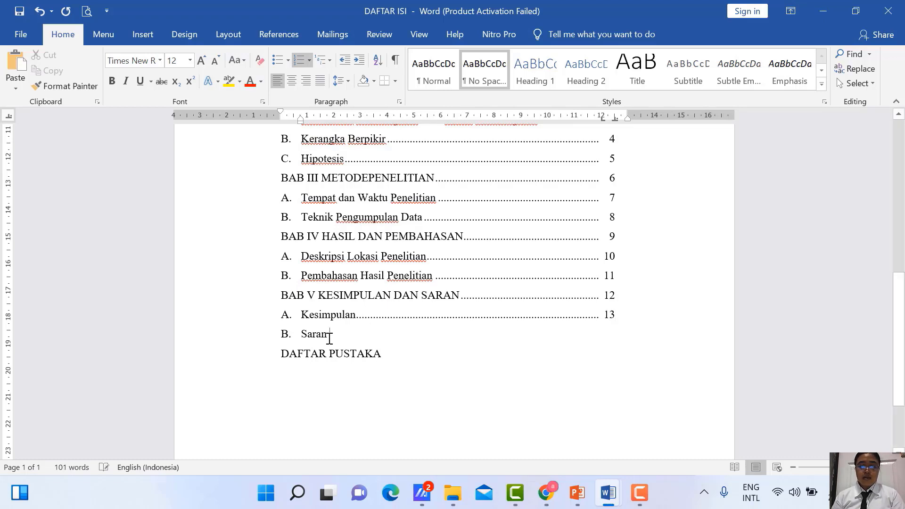
key("BackSpace")
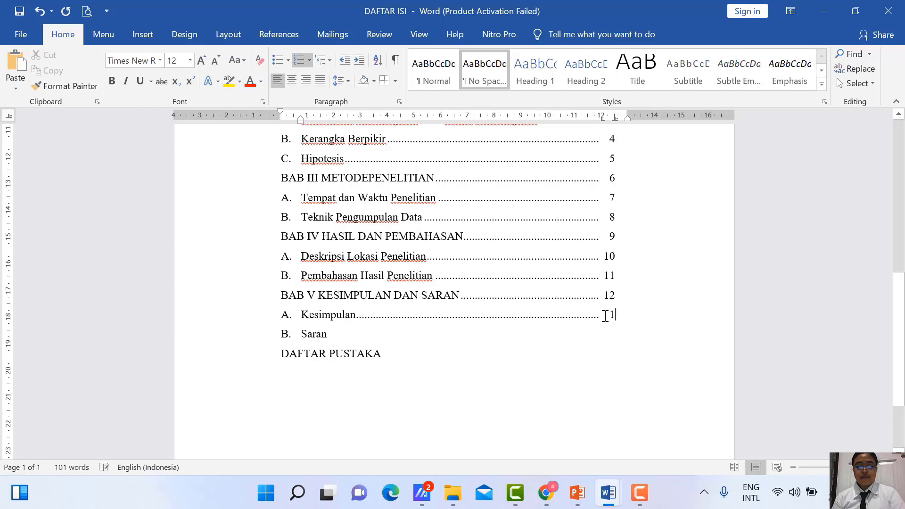
type("2")
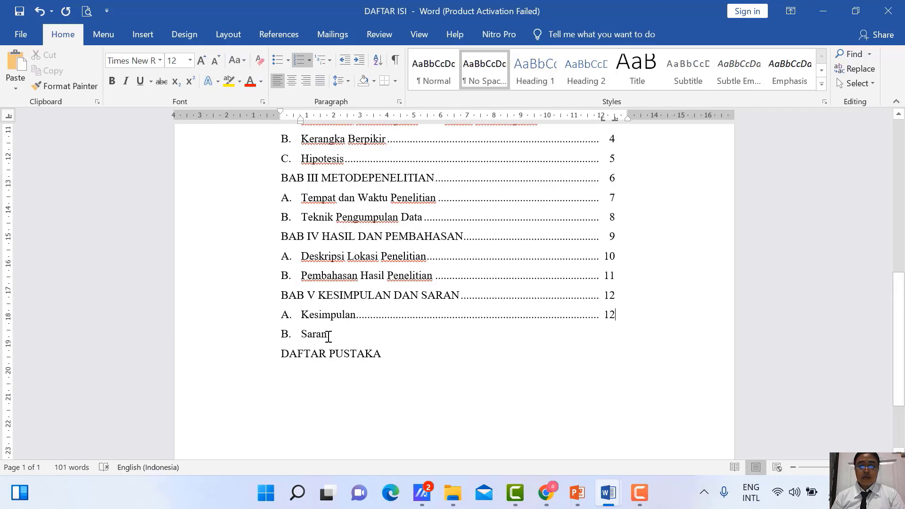
Add dotted leaders with page number 13 after Saran and 14 after DAFTAR PUSTAKA.
left_click(328, 336)
key("Tab")
type("13")
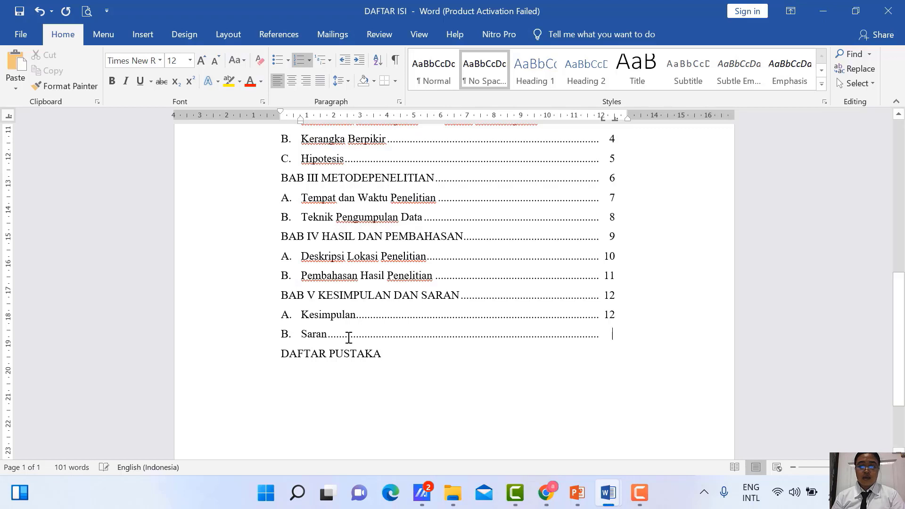
left_click(381, 355)
key("Tab")
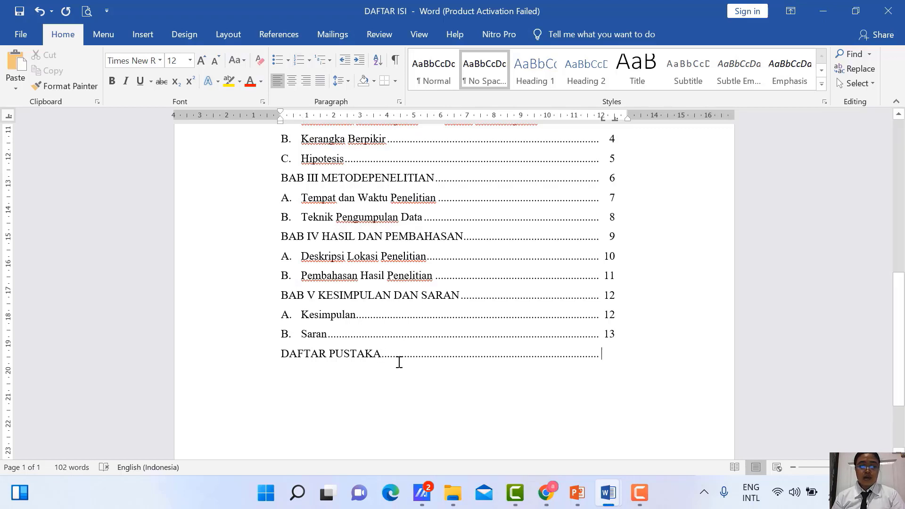
type("14")
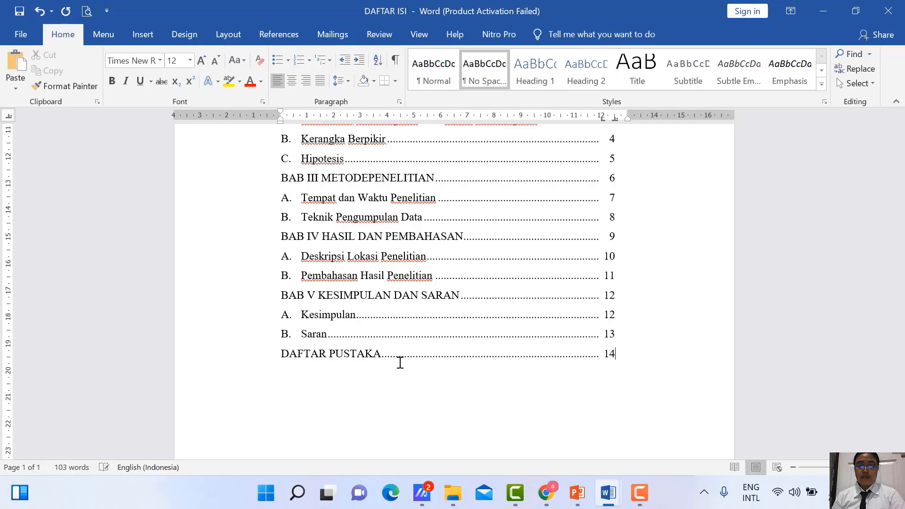
Review the whole table of contents from HALAMAN JUDUL to DAFTAR PUSTAKA, checking the leaders and page number alignment.
scroll(621, 346, "up", 8)
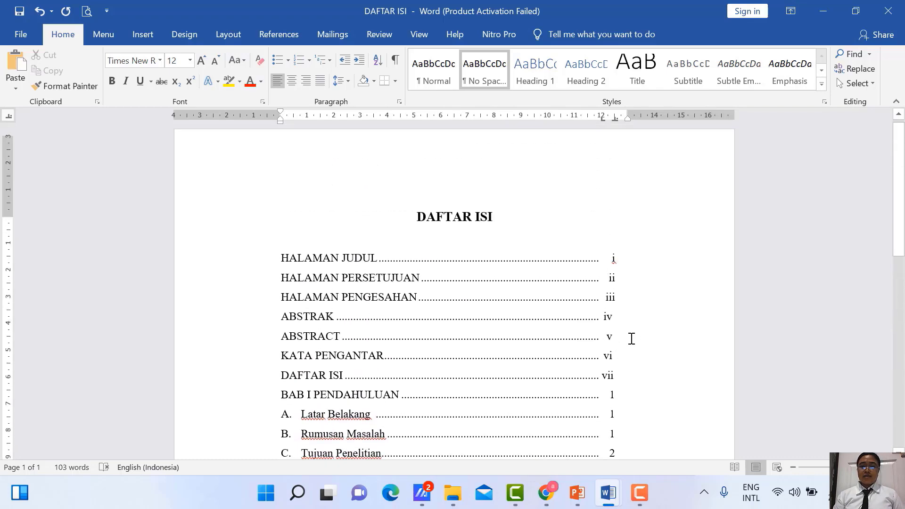
scroll(631, 338, "down", 2)
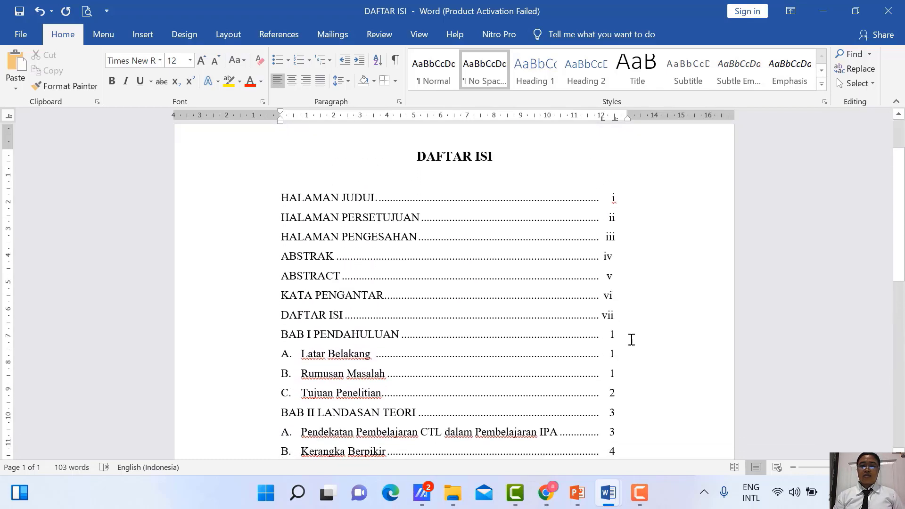
scroll(632, 340, "down", 4)
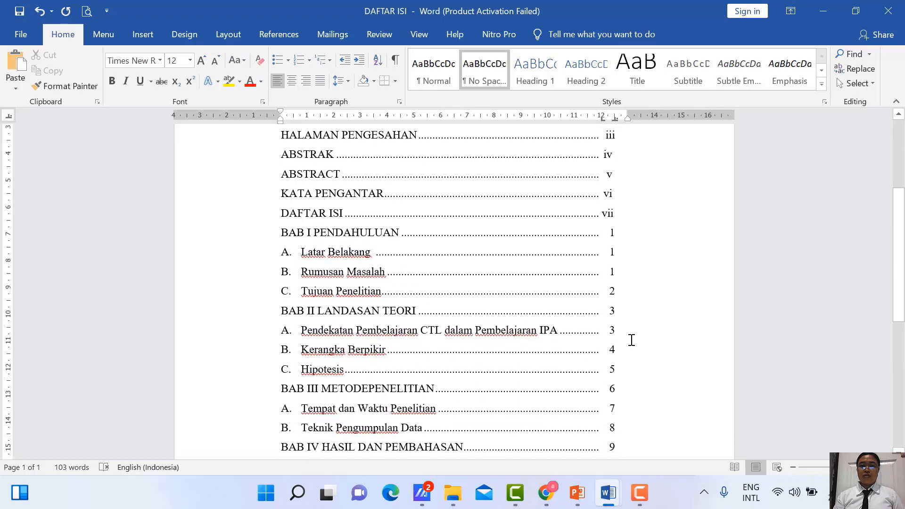
scroll(632, 340, "down", 12)
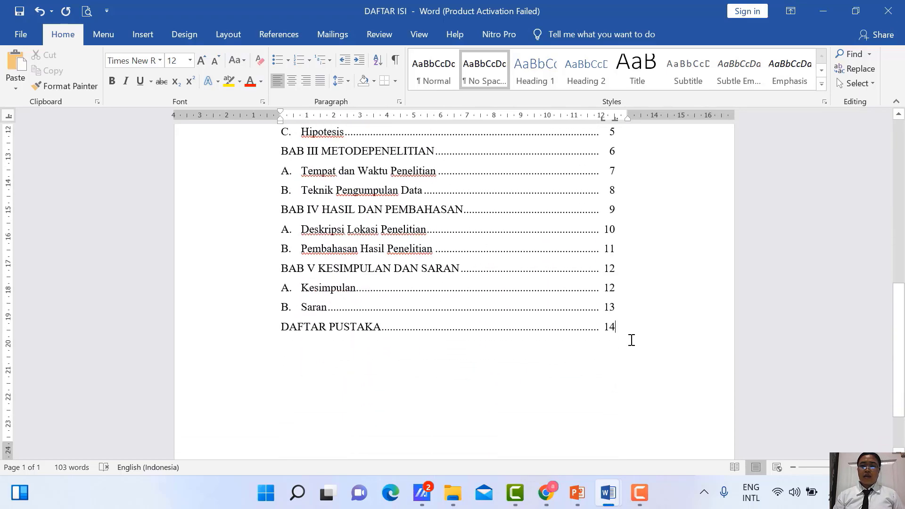
scroll(630, 340, "up", 18)
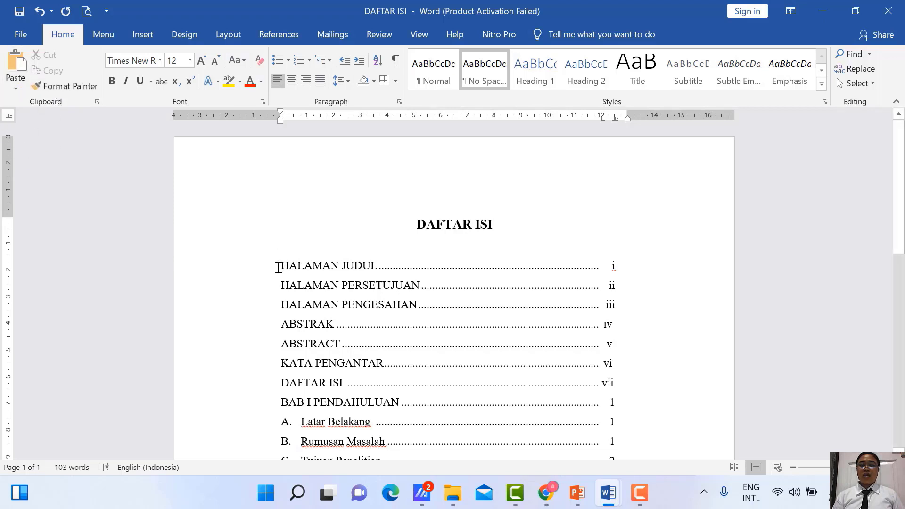
left_click_drag(279, 267, 609, 309)
scroll(418, 295, "down", 3)
scroll(418, 295, "down", 5)
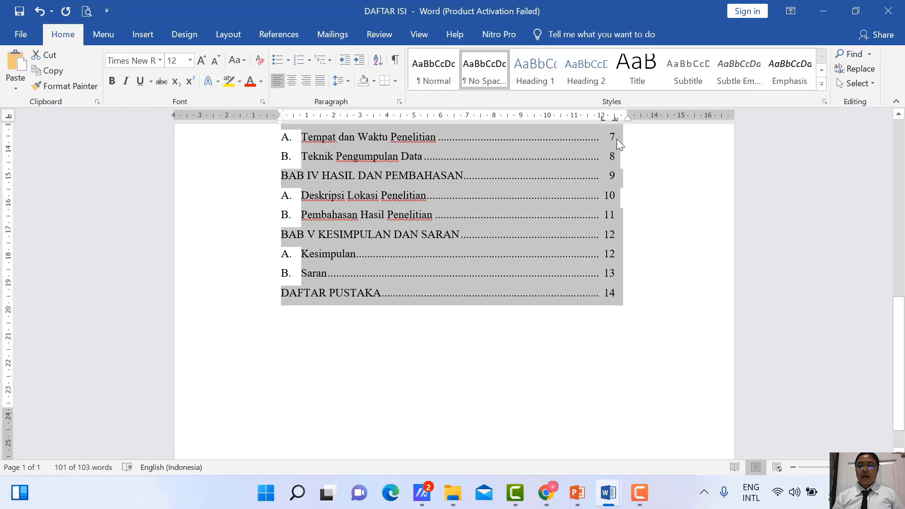
left_click(661, 212)
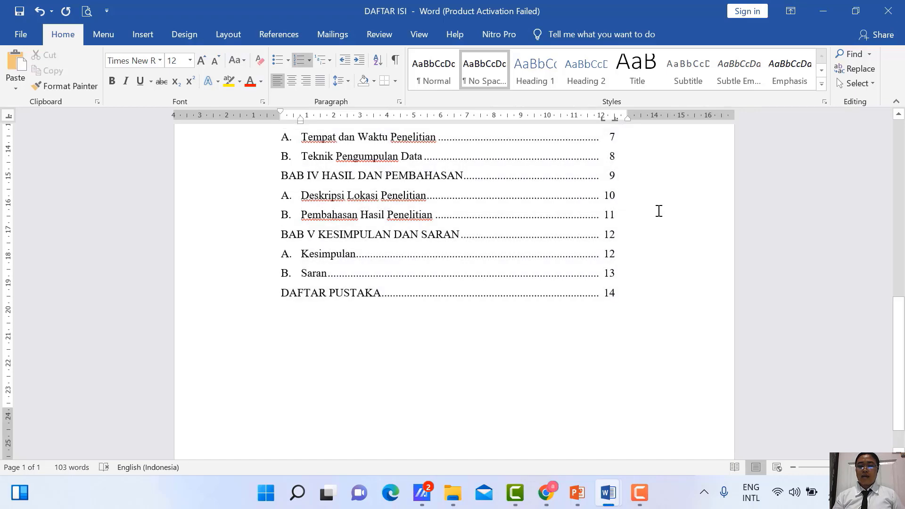
scroll(659, 211, "up", 6)
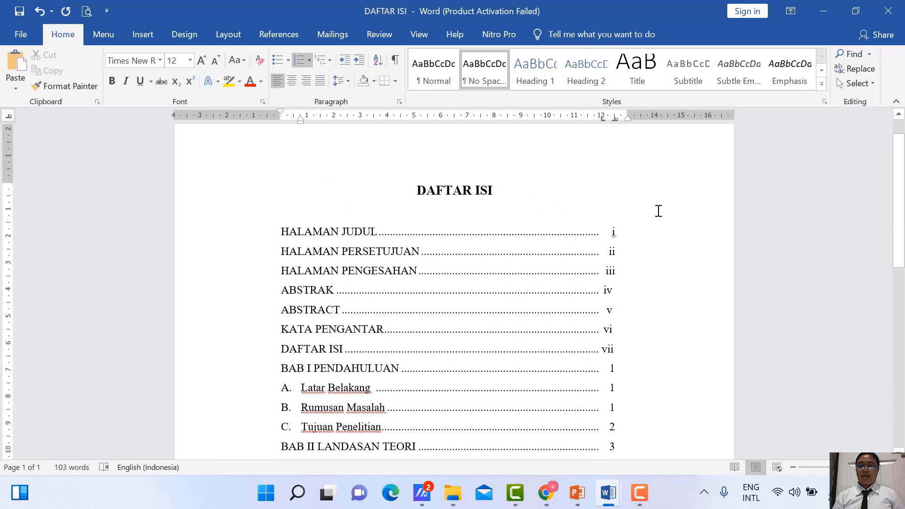
scroll(659, 211, "down", 1)
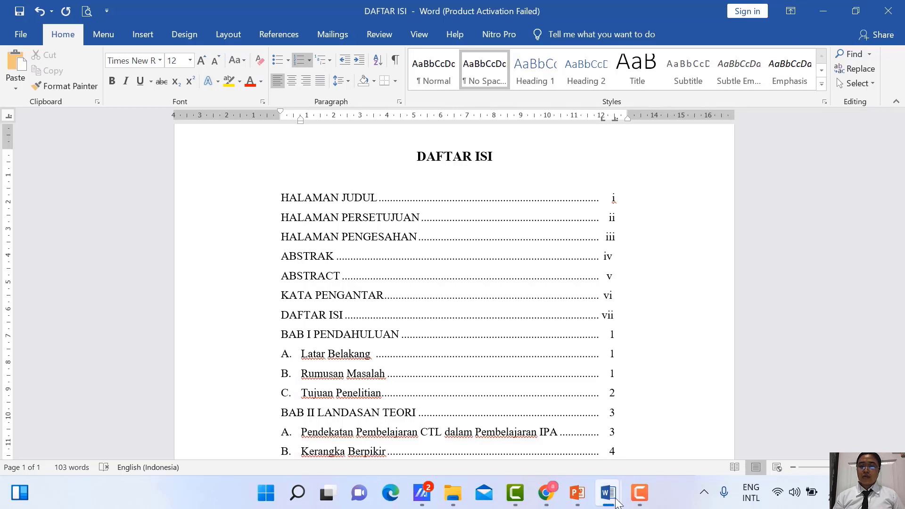
Switch to the DAFTAR ISI OTOMATIS document and zoom out until three pages fit side by side.
mouse_move(613, 496)
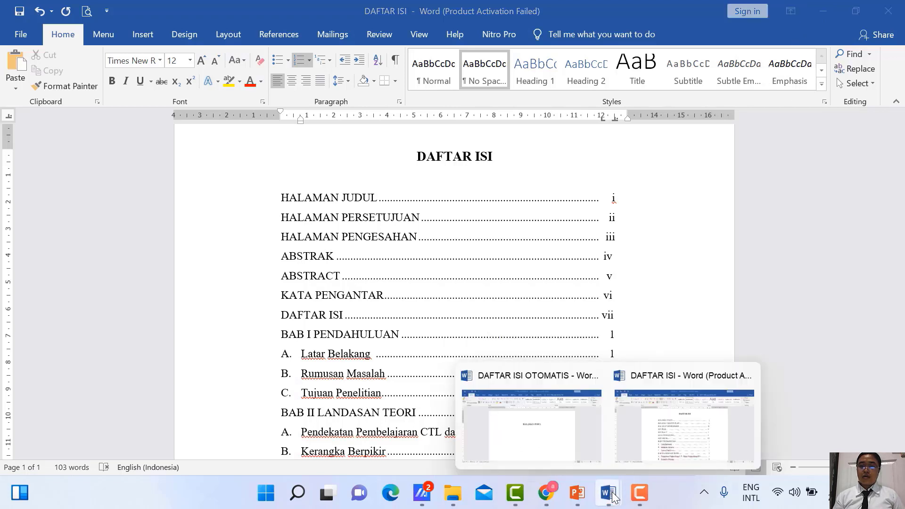
left_click(688, 429)
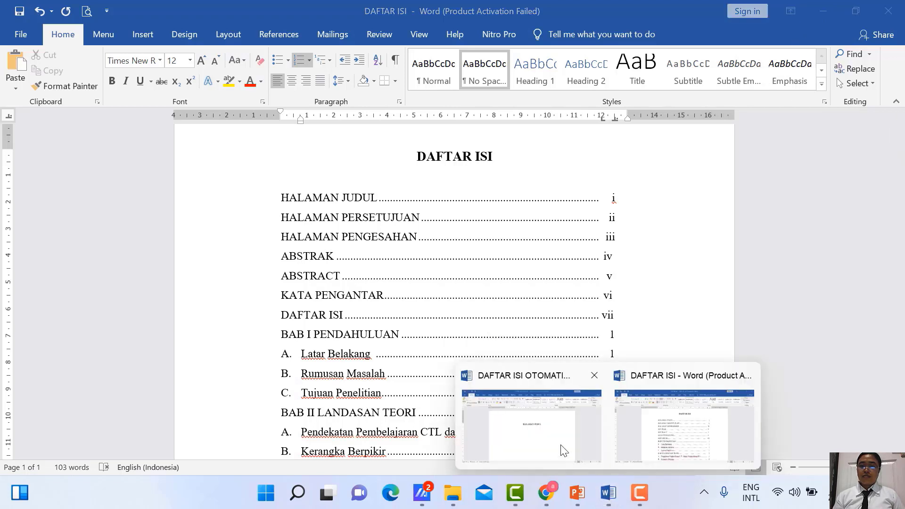
left_click(553, 425)
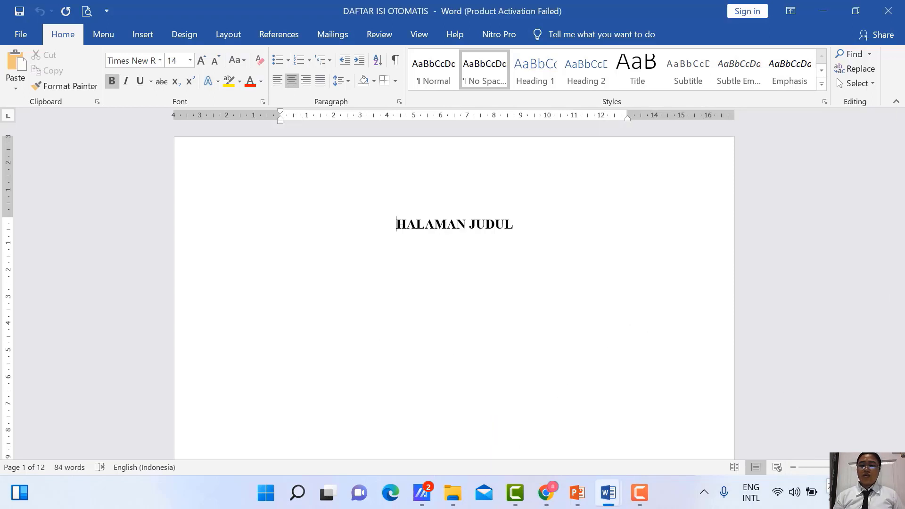
left_click_drag(831, 467, 813, 469)
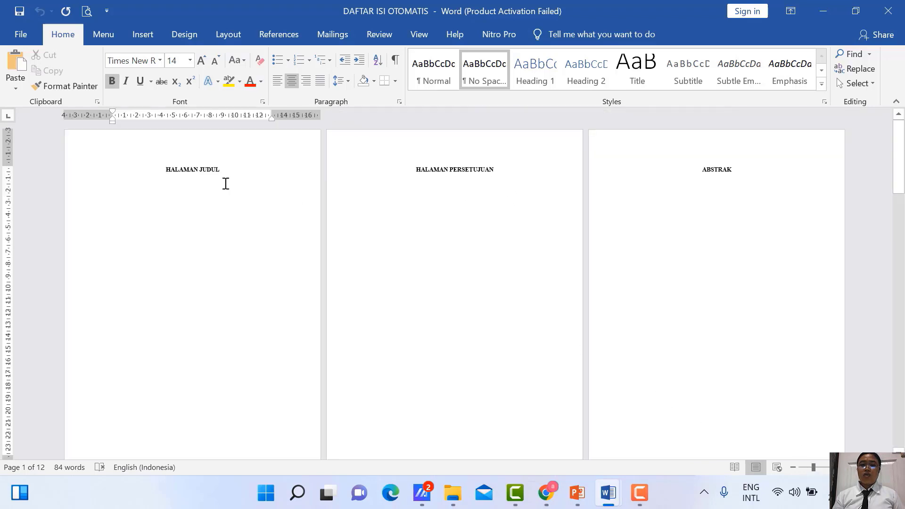
Look through all pages of the document, examining the front matter, the chapters BAB I to BAB V and the page numbering.
scroll(715, 220, "down", 6)
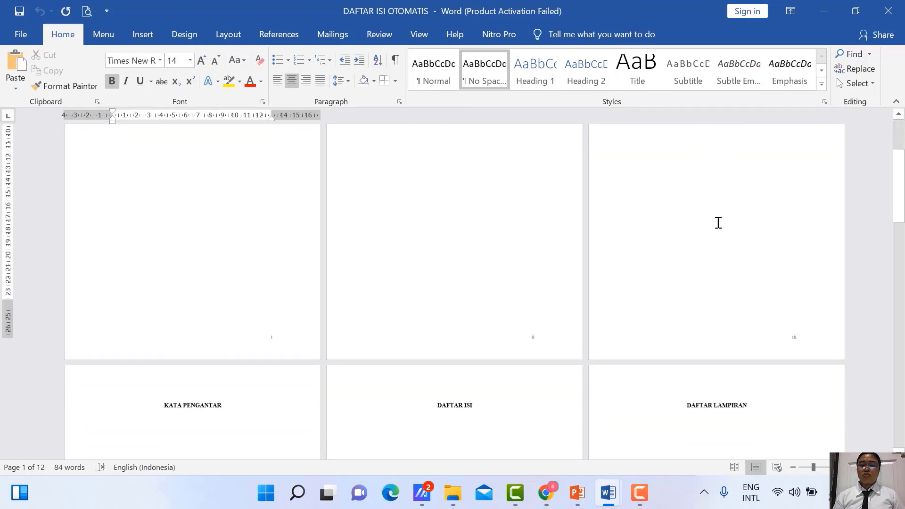
scroll(720, 228, "down", 3)
scroll(719, 226, "up", 9)
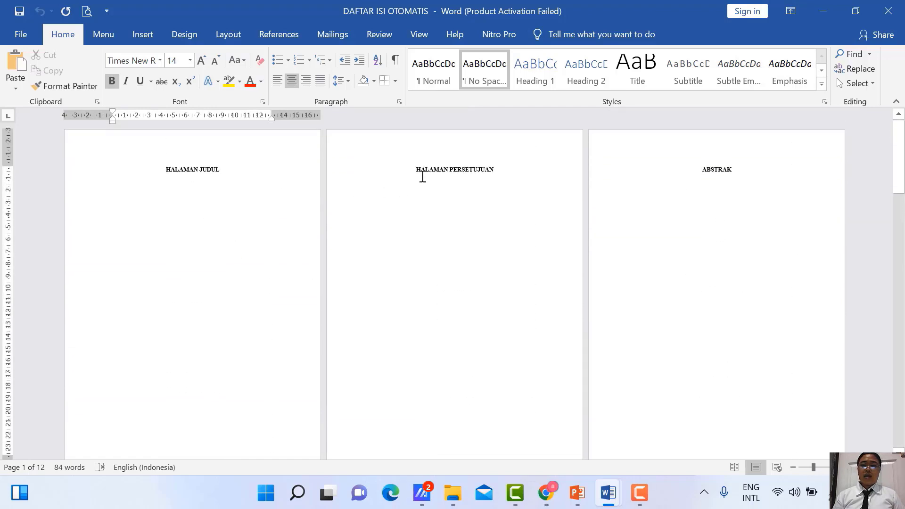
scroll(654, 234, "down", 10)
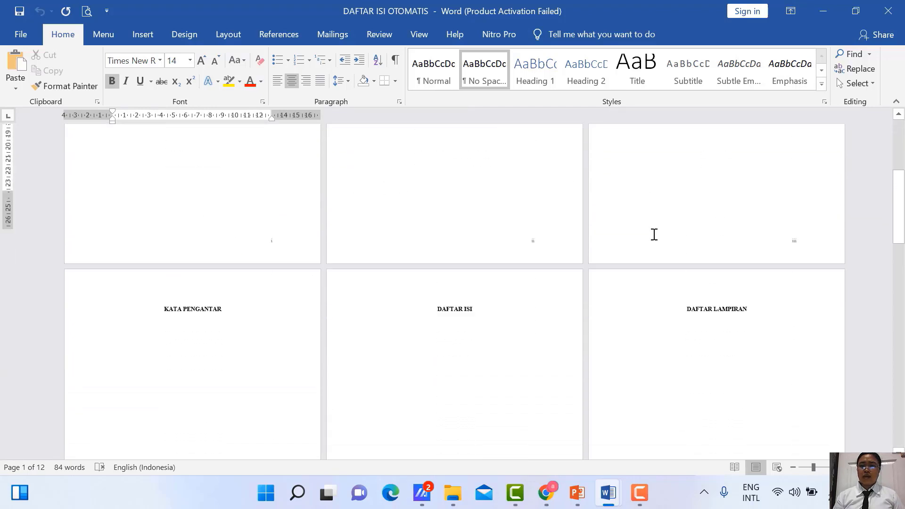
scroll(655, 235, "down", 8)
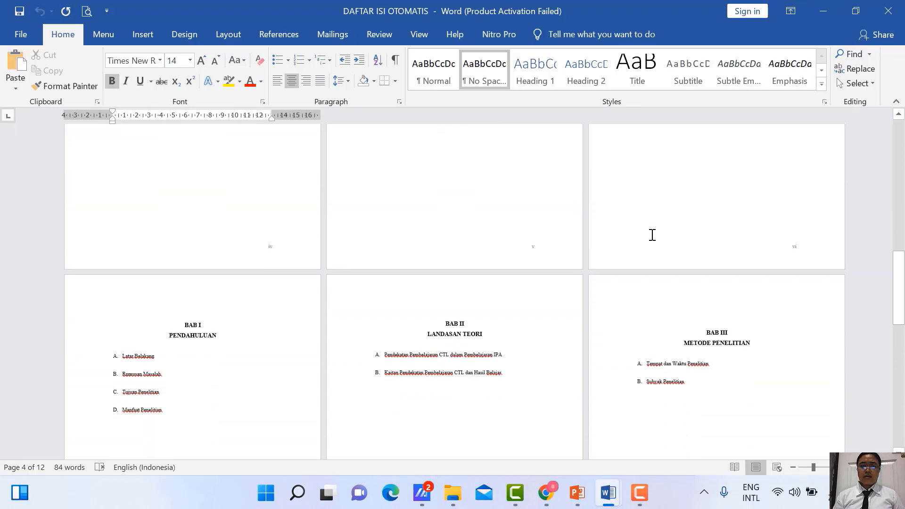
scroll(653, 235, "down", 10)
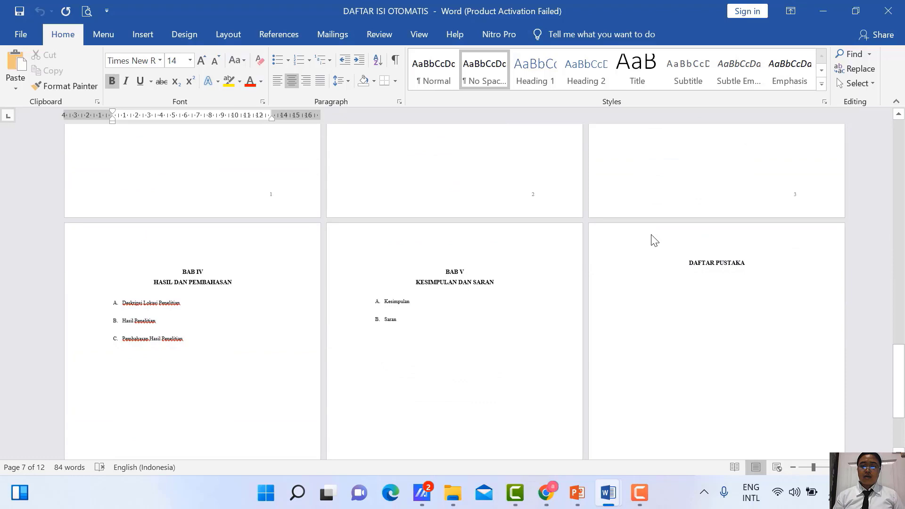
scroll(662, 233, "up", 15)
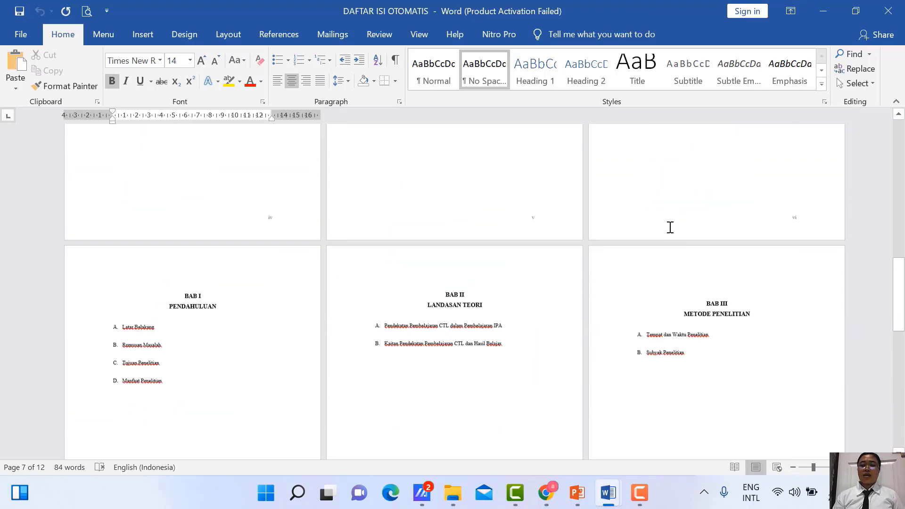
scroll(670, 228, "up", 10)
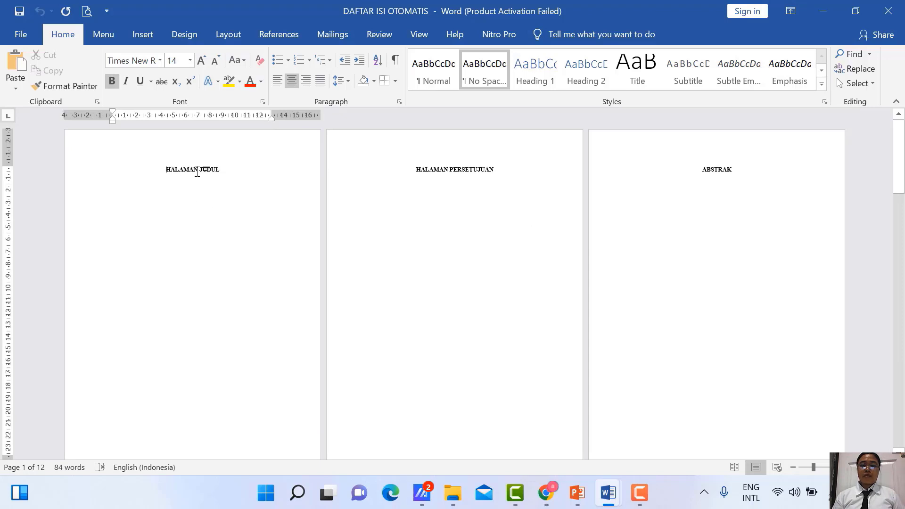
Examine the page headings one by one, from HALAMAN JUDUL through DAFTAR LAMPIRAN, and the chapter headings and subheadings that follow.
triple_click(219, 170)
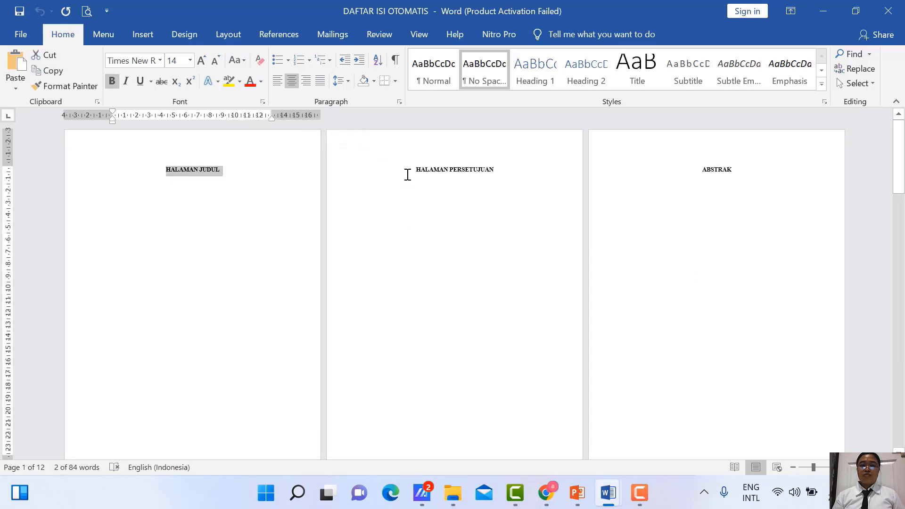
left_click_drag(435, 170, 508, 173)
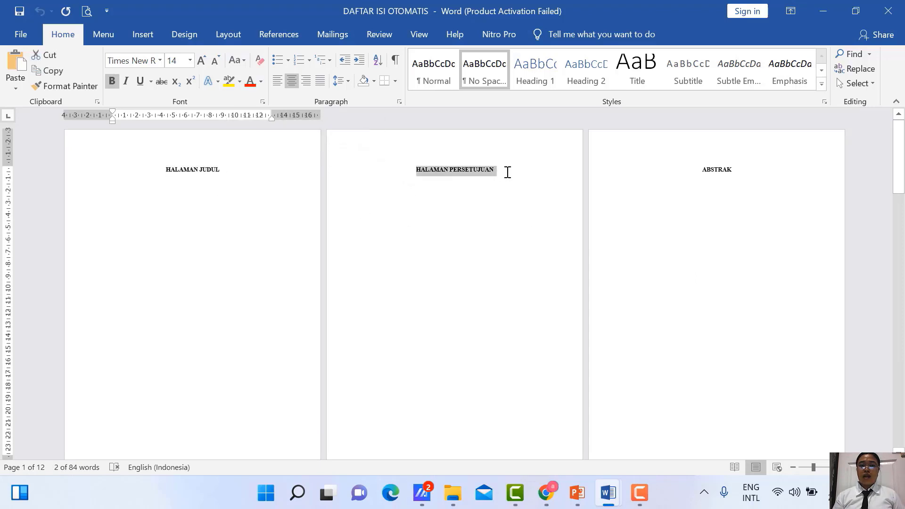
double_click(719, 170)
scroll(468, 239, "down", 5)
scroll(402, 253, "down", 1)
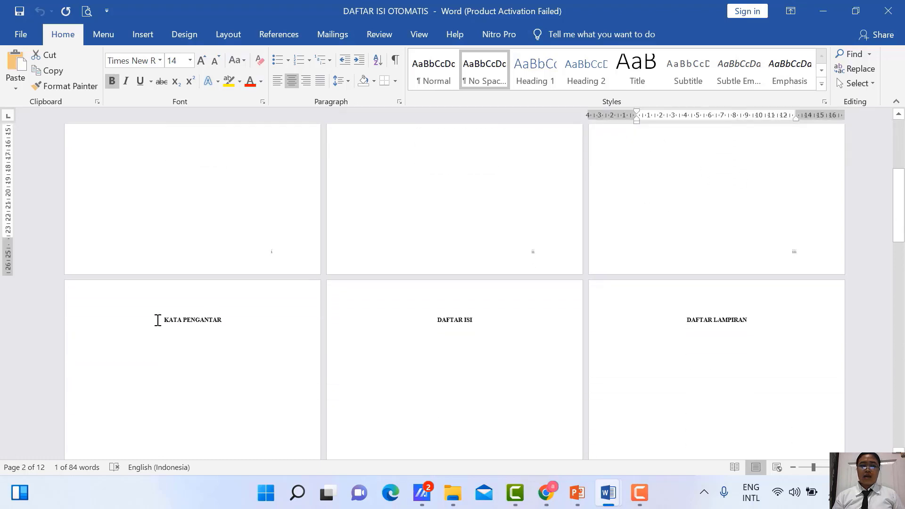
left_click_drag(158, 319, 233, 324)
left_click_drag(451, 321, 495, 319)
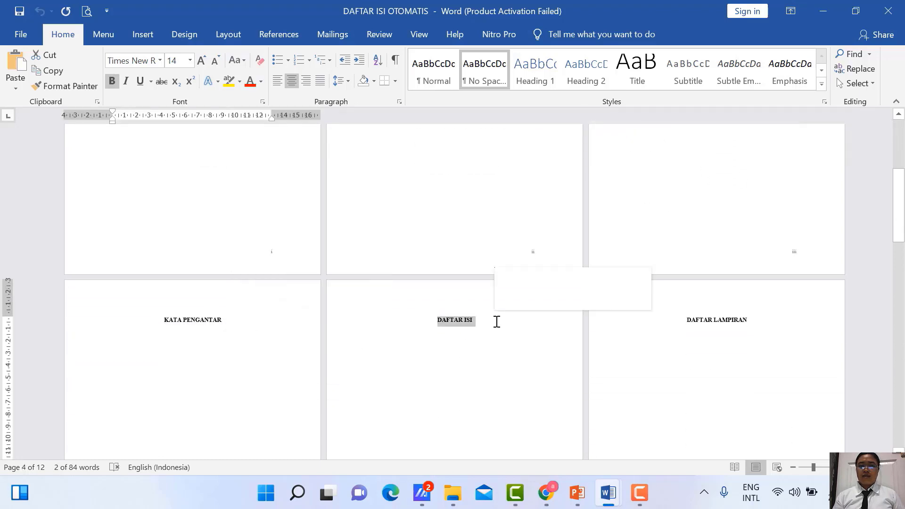
scroll(650, 333, "down", 1)
triple_click(733, 276)
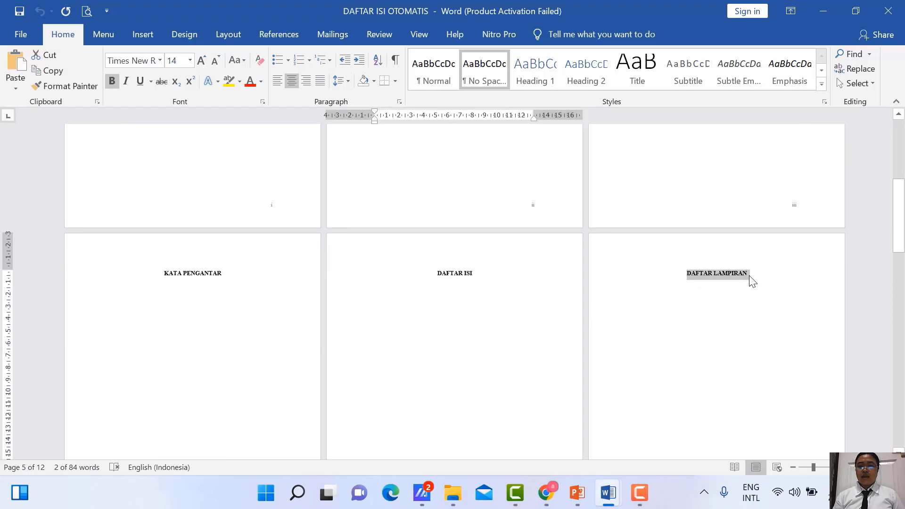
scroll(414, 309, "down", 7)
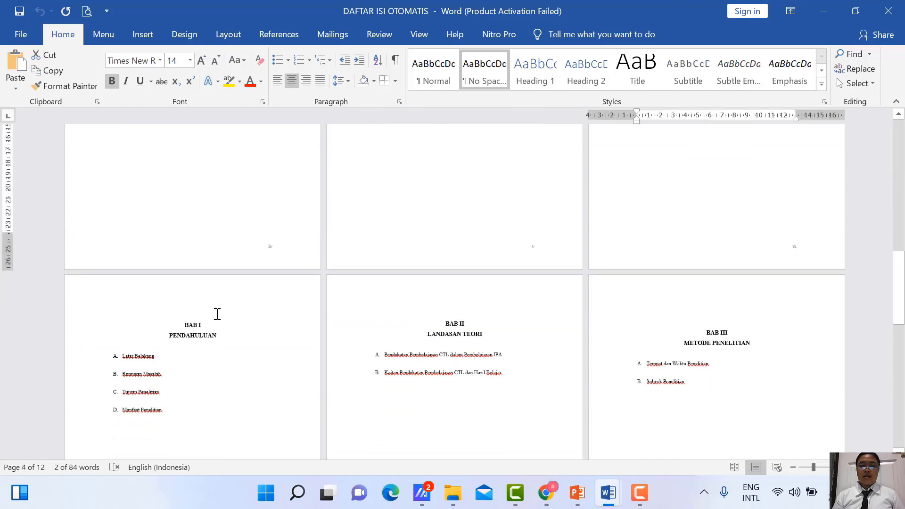
scroll(343, 313, "down", 4)
scroll(344, 313, "down", 3)
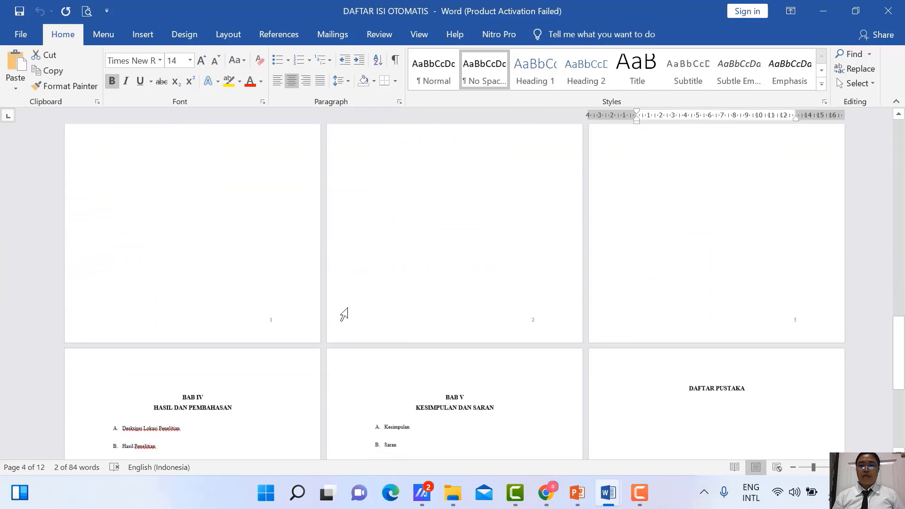
Look over the chapter pages once more and return to the HALAMAN JUDUL page at a single-page zoom.
scroll(413, 317, "up", 3)
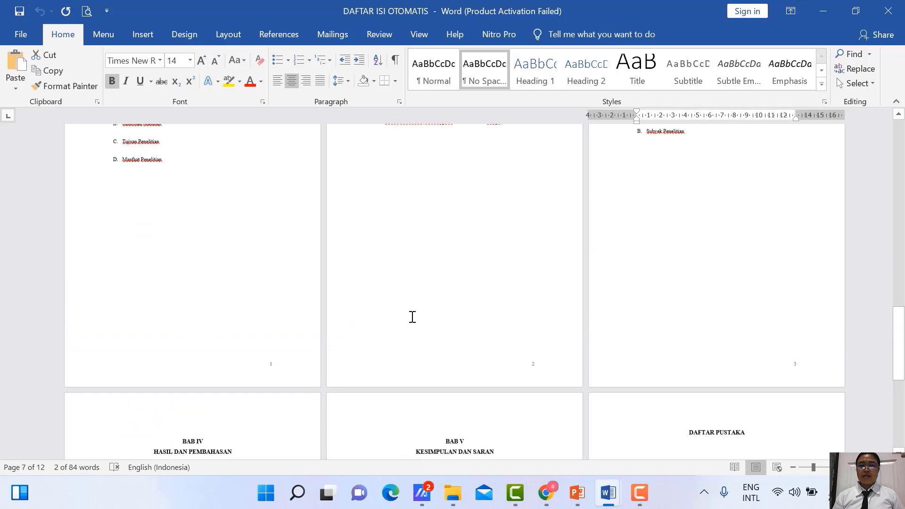
scroll(412, 317, "up", 1)
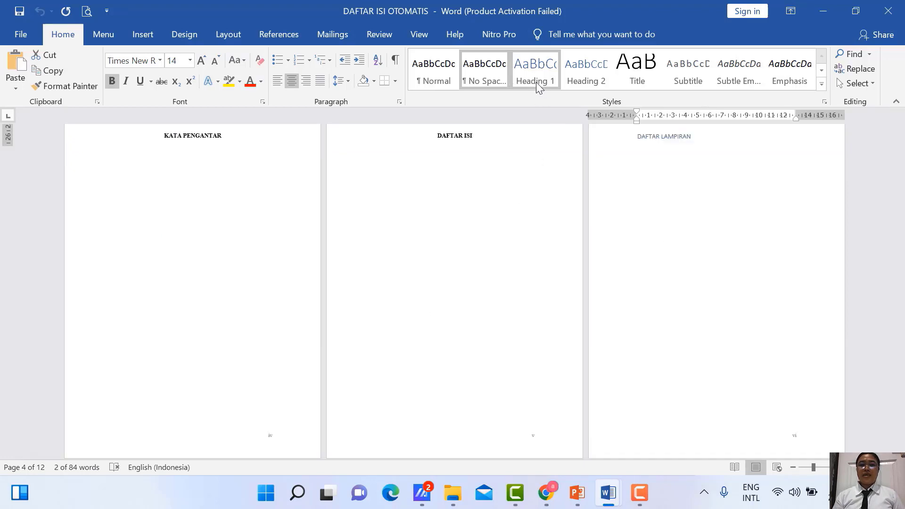
scroll(476, 212, "down", 1)
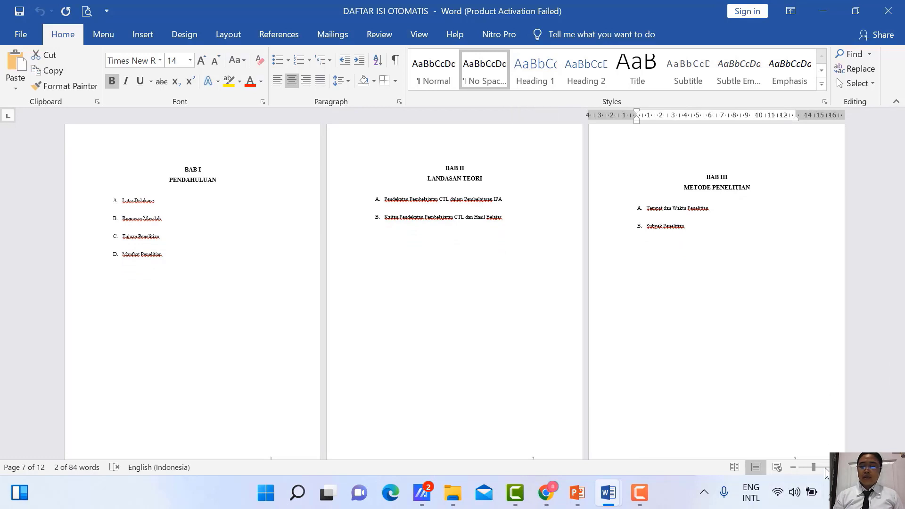
left_click_drag(815, 468, 828, 468)
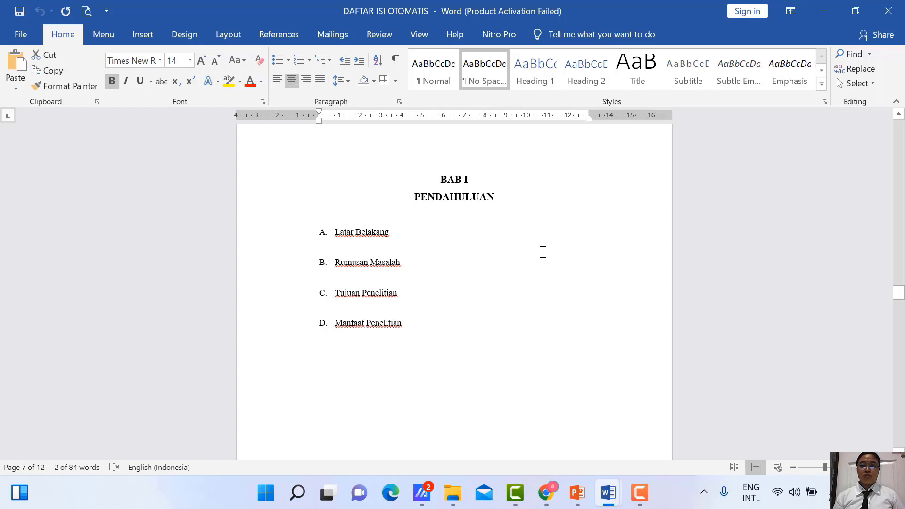
left_click_drag(899, 295, 899, 126)
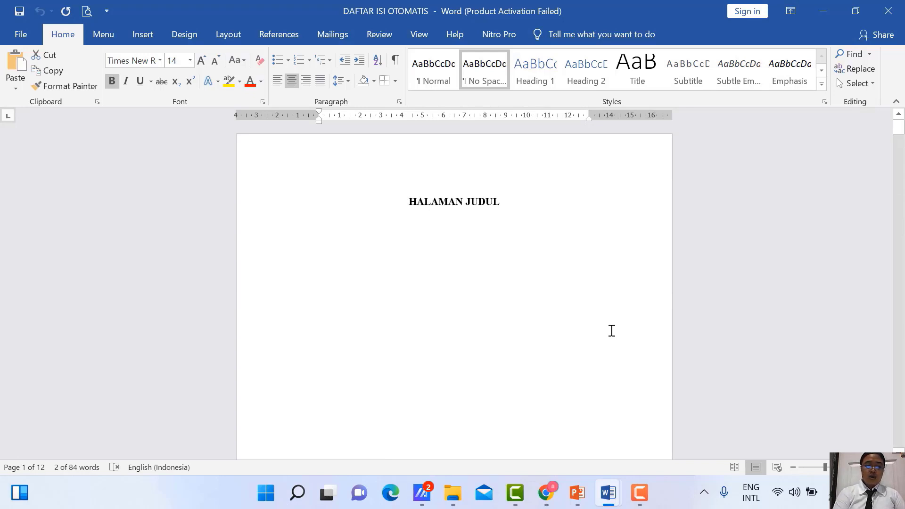
Display the document's heading outline beside the text and select the DAFTAR LAMPIRAN title.
key("ctrl+f")
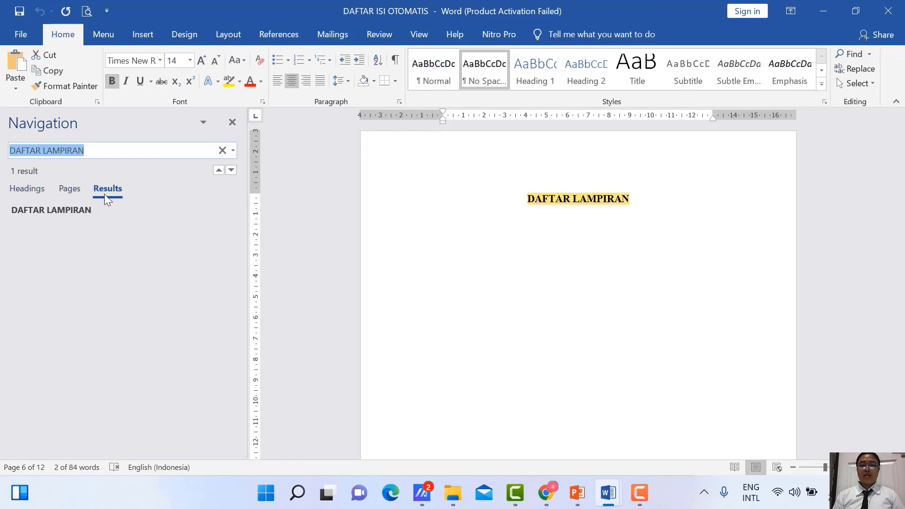
left_click(36, 188)
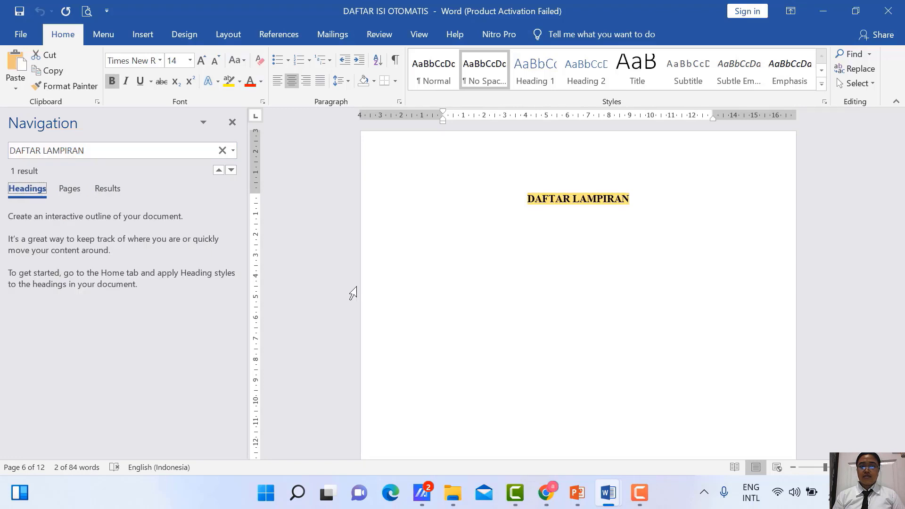
left_click(550, 200)
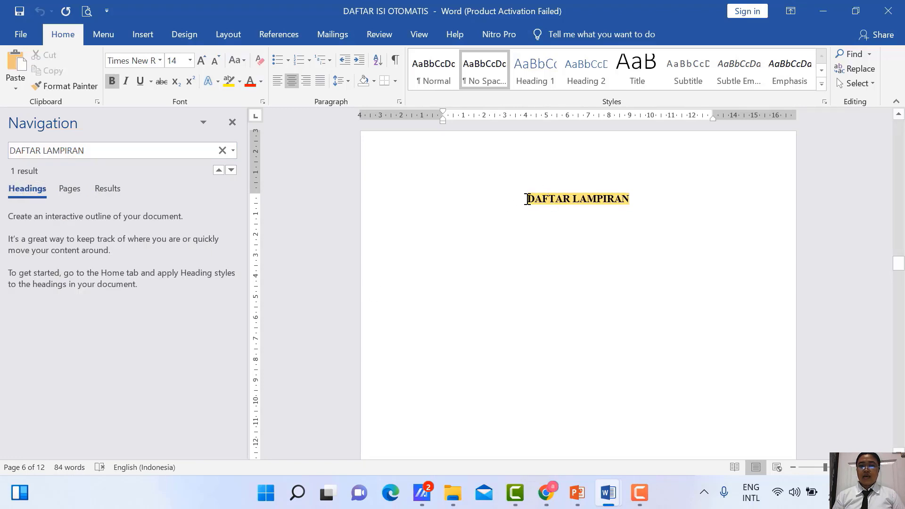
left_click_drag(527, 199, 634, 201)
Update the Heading 1 style to match the HALAMAN JUDUL title on the first page.
left_click_drag(899, 266, 901, 125)
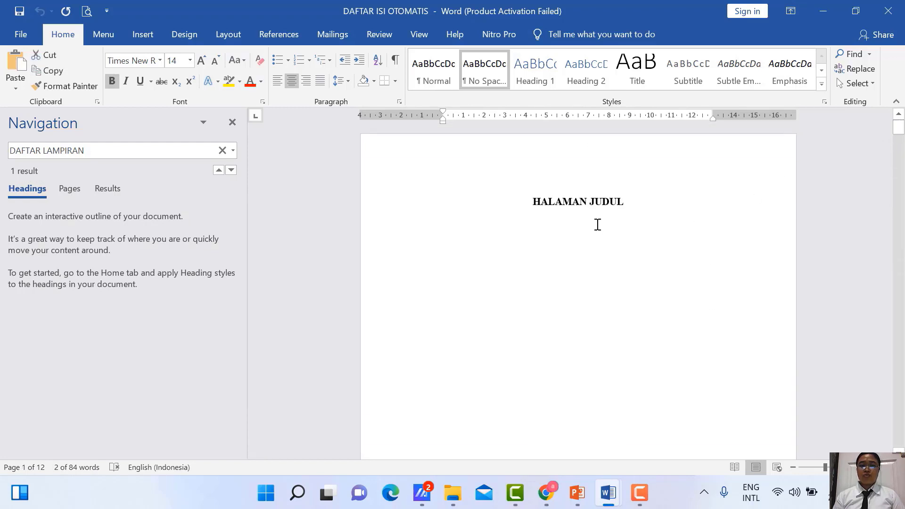
left_click_drag(529, 202, 633, 201)
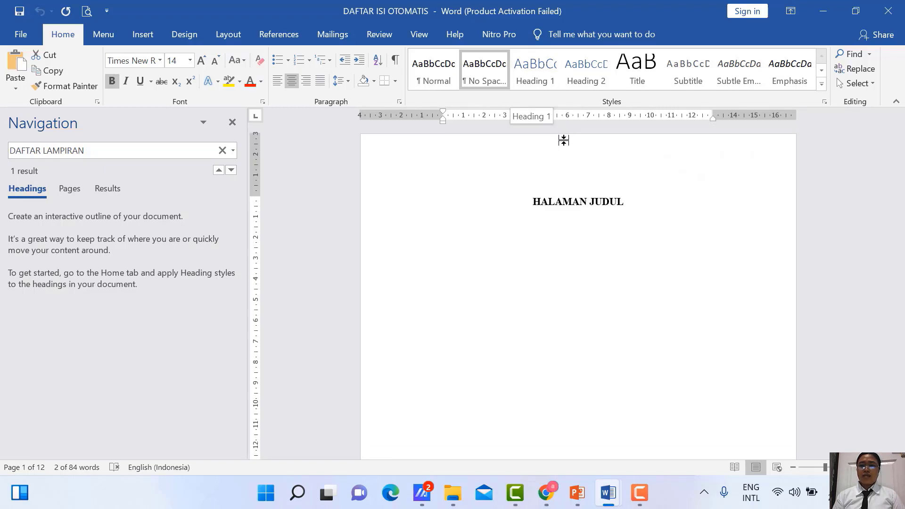
right_click(536, 76)
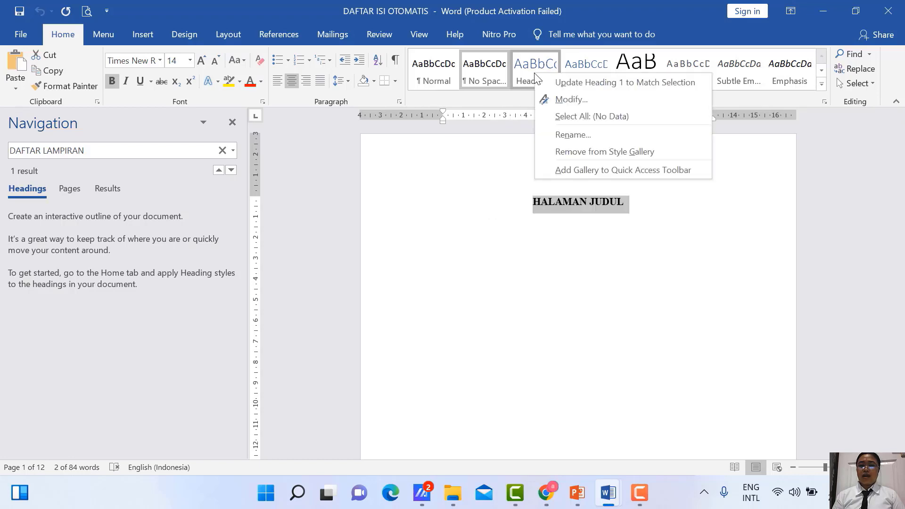
left_click(570, 84)
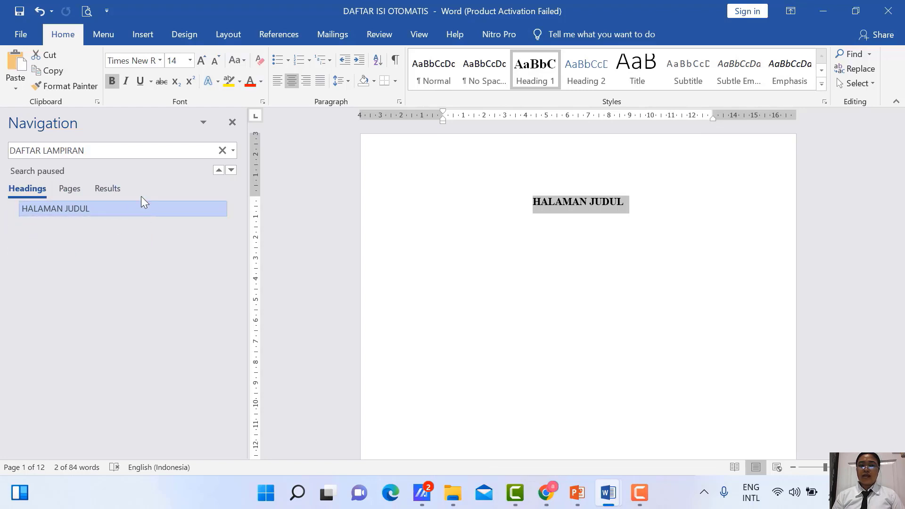
Make the HALAMAN PERSETUJUAN title a Heading 1 by updating that style to match it.
scroll(445, 269, "down", 7)
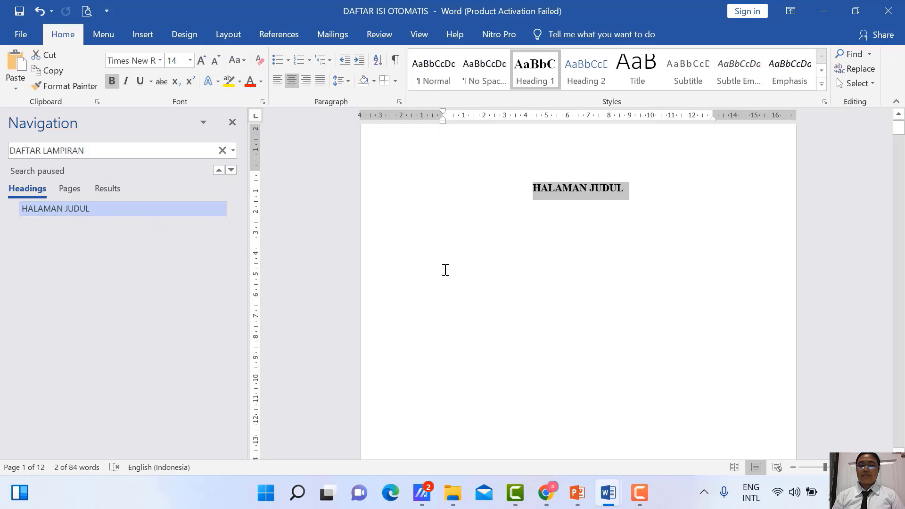
scroll(495, 281, "down", 3)
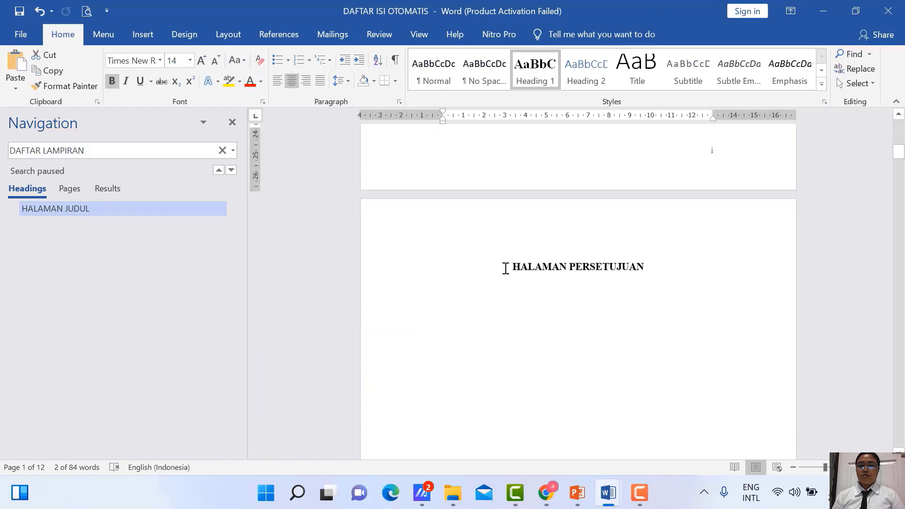
left_click_drag(506, 268, 648, 268)
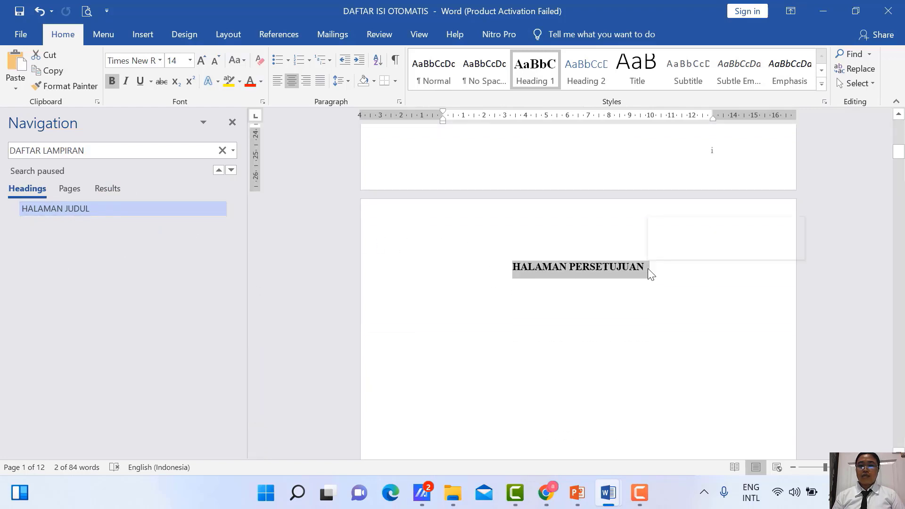
right_click(538, 82)
left_click(551, 87)
Make the ABSTRAK title a Heading 1 by updating that style to match it.
scroll(613, 226, "down", 2)
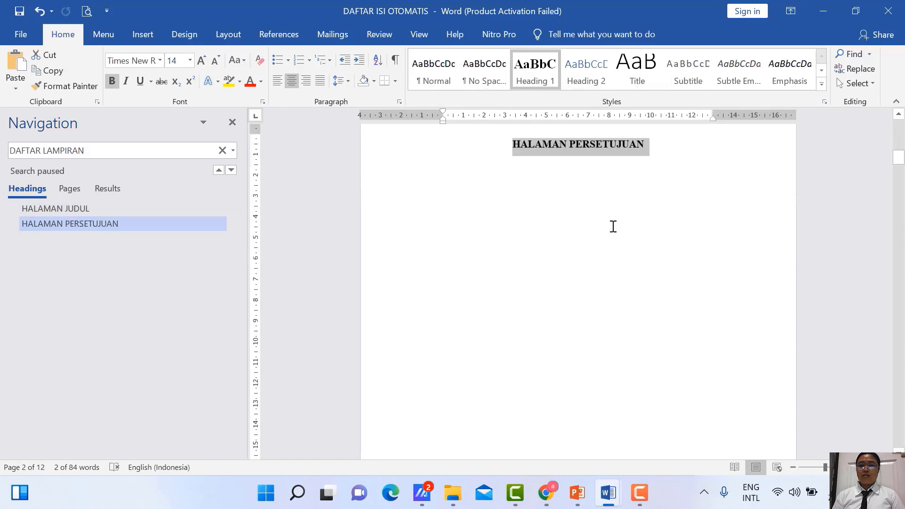
scroll(613, 227, "down", 8)
double_click(589, 359)
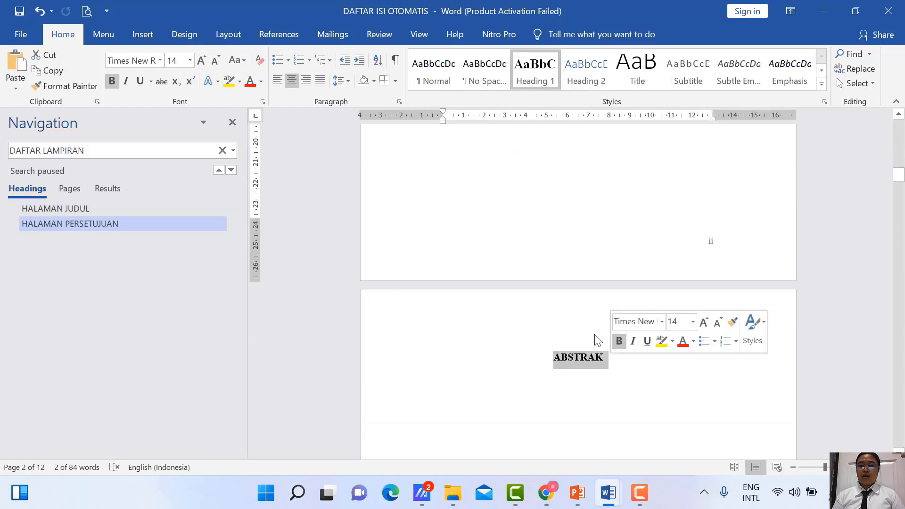
right_click(538, 81)
left_click(554, 86)
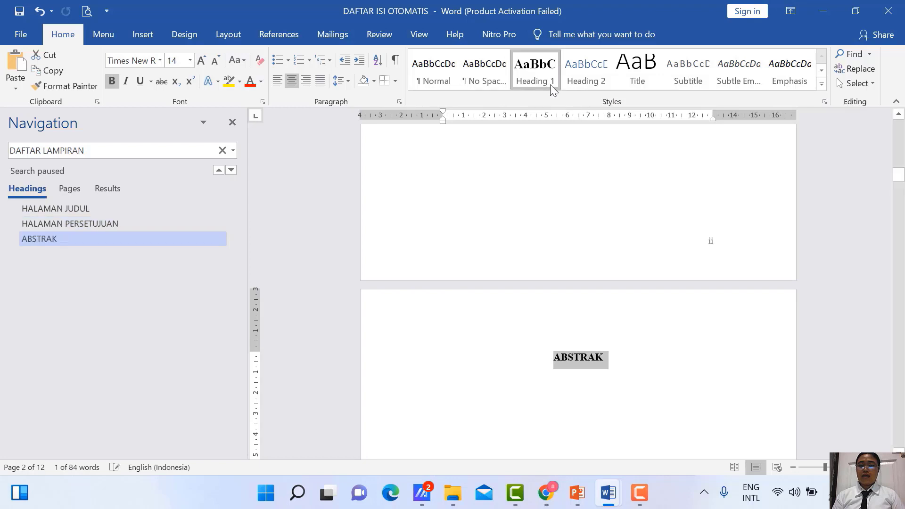
Make the KATA PENGANTAR title a Heading 1 by updating that style to match it.
scroll(572, 174, "down", 10)
scroll(576, 185, "down", 4)
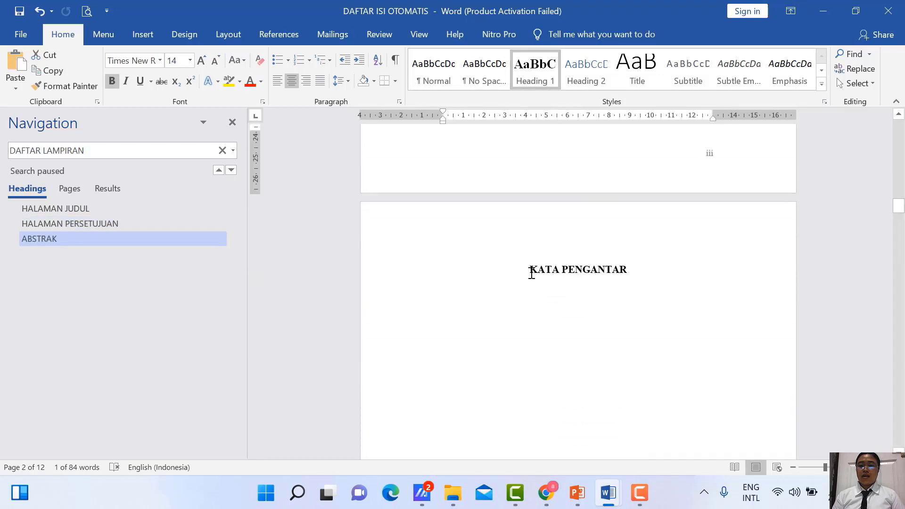
triple_click(573, 274)
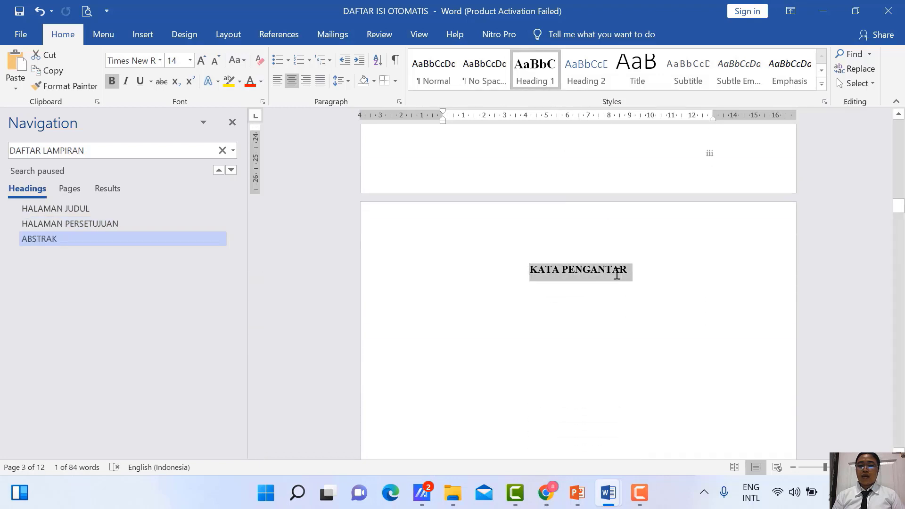
right_click(535, 74)
left_click(550, 78)
Make the DAFTAR ISI title a Heading 1 by updating that style to match it.
scroll(612, 310, "down", 12)
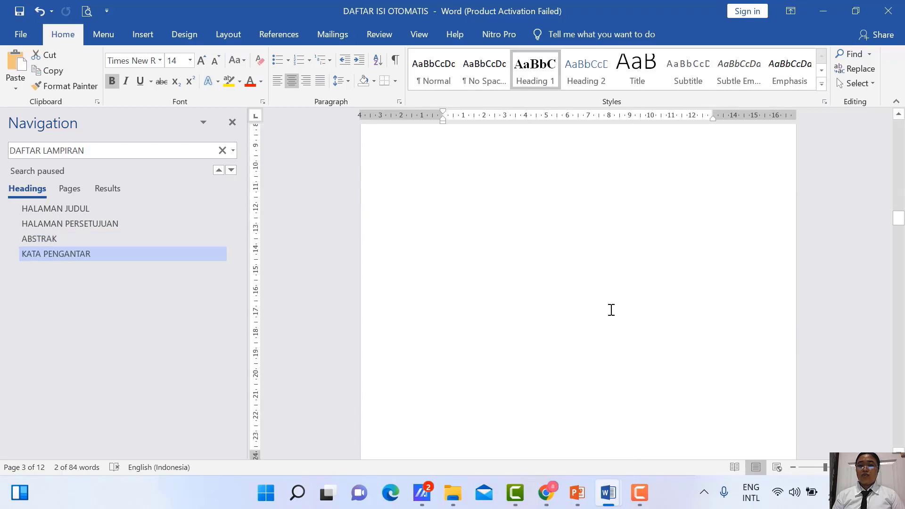
triple_click(576, 336)
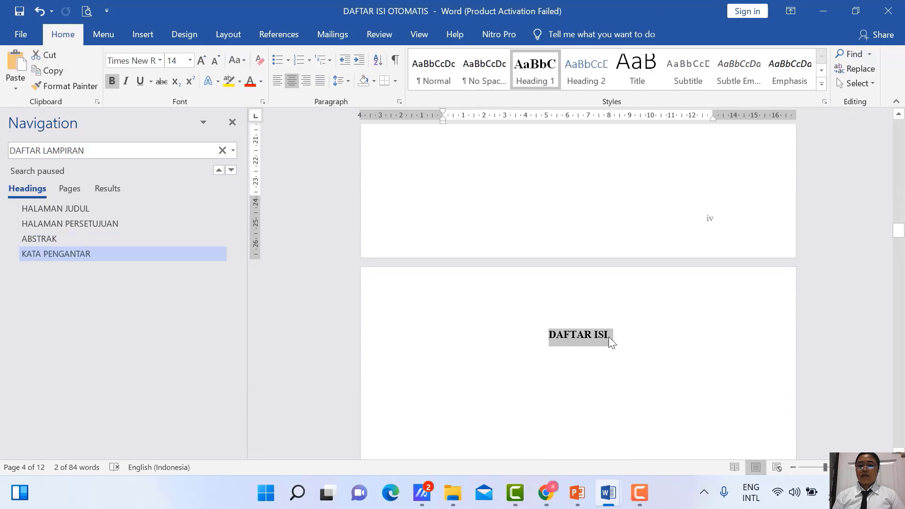
right_click(539, 67)
left_click(555, 76)
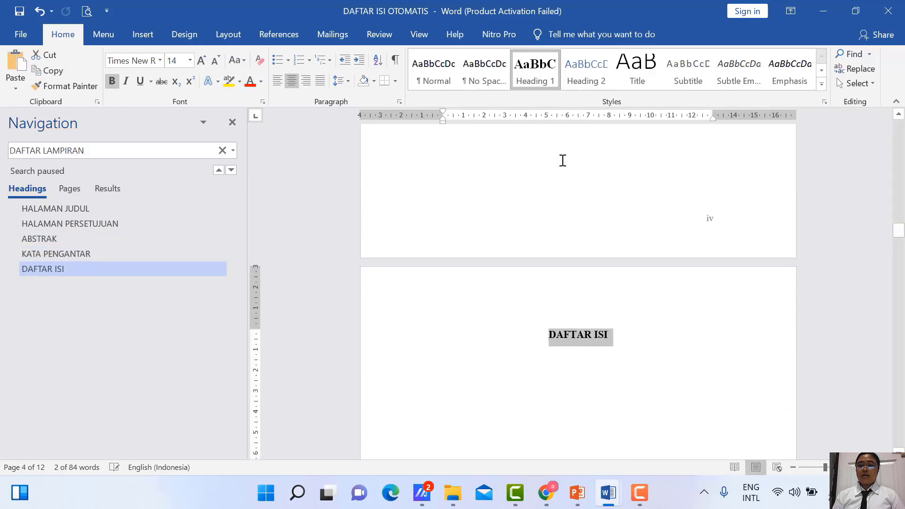
Make the DAFTAR LAMPIRAN title a Heading 1 by updating that style to match it.
scroll(580, 261, "down", 10)
scroll(583, 267, "down", 2)
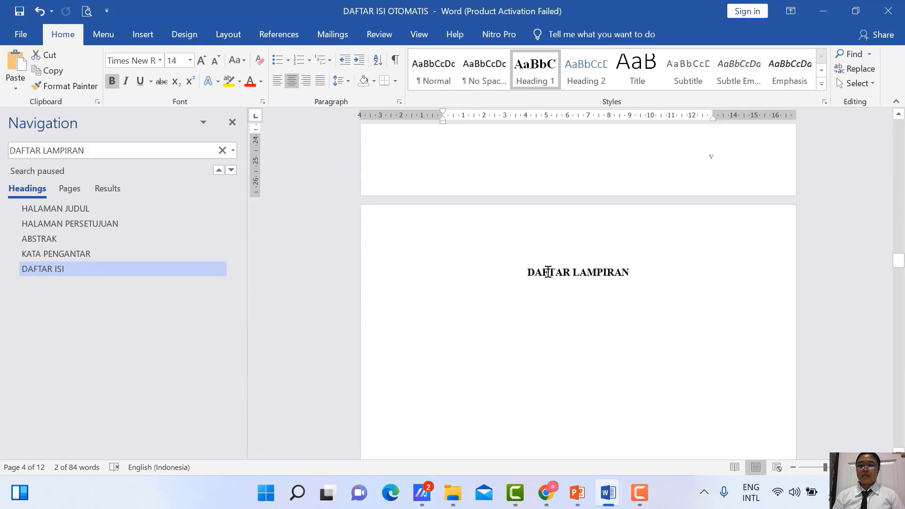
triple_click(570, 280)
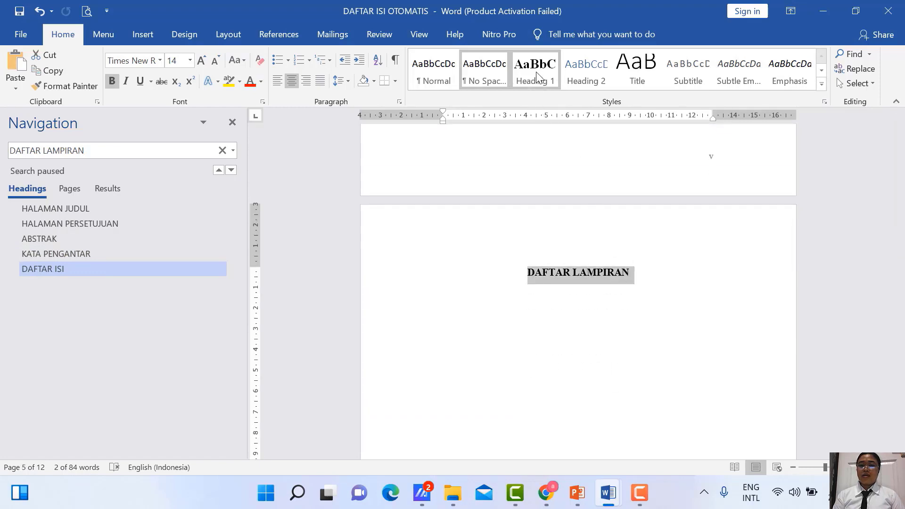
right_click(548, 79)
left_click(547, 80)
Make both chapter title lines, BAB I and PENDAHULUAN, Heading 1 by updating that style to match them.
scroll(608, 203, "down", 10)
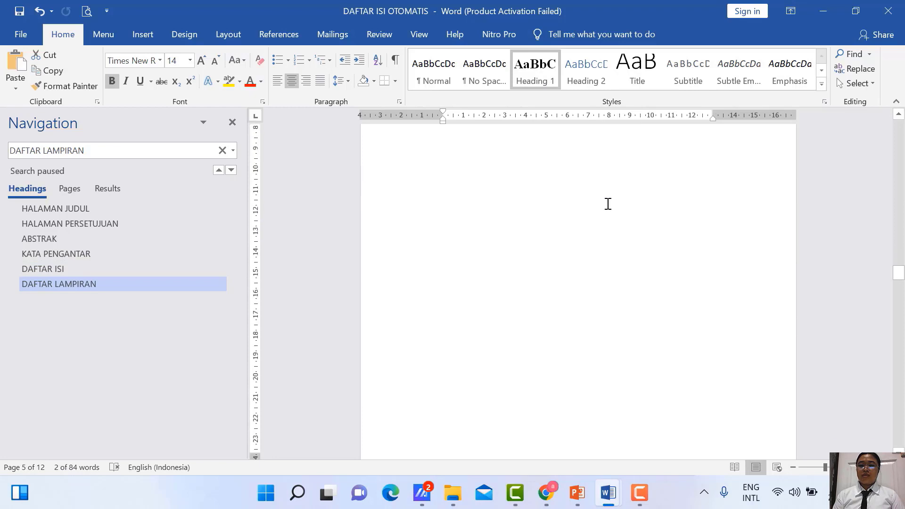
scroll(609, 203, "down", 1)
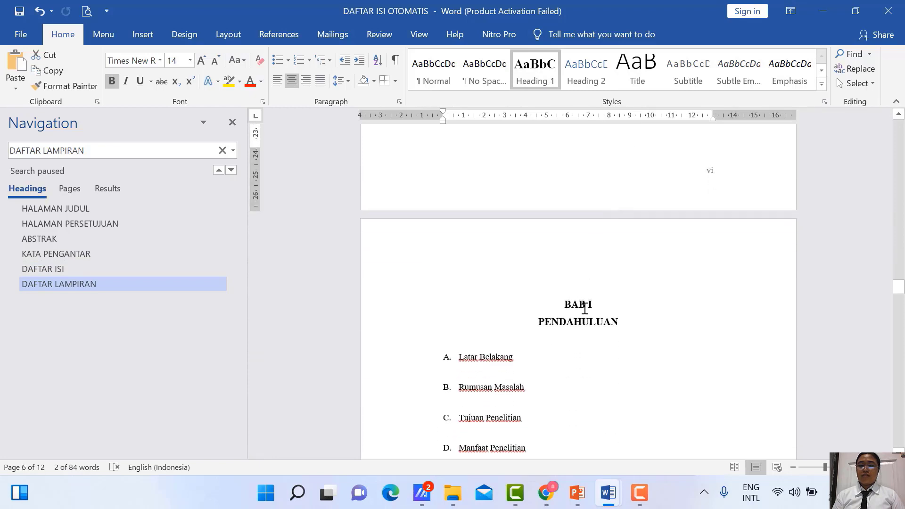
left_click_drag(585, 306, 624, 321)
right_click(544, 69)
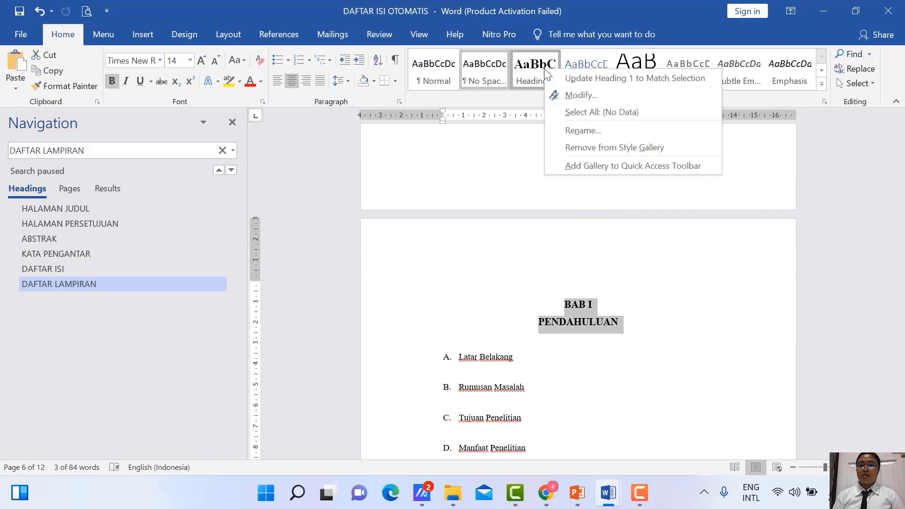
left_click(573, 74)
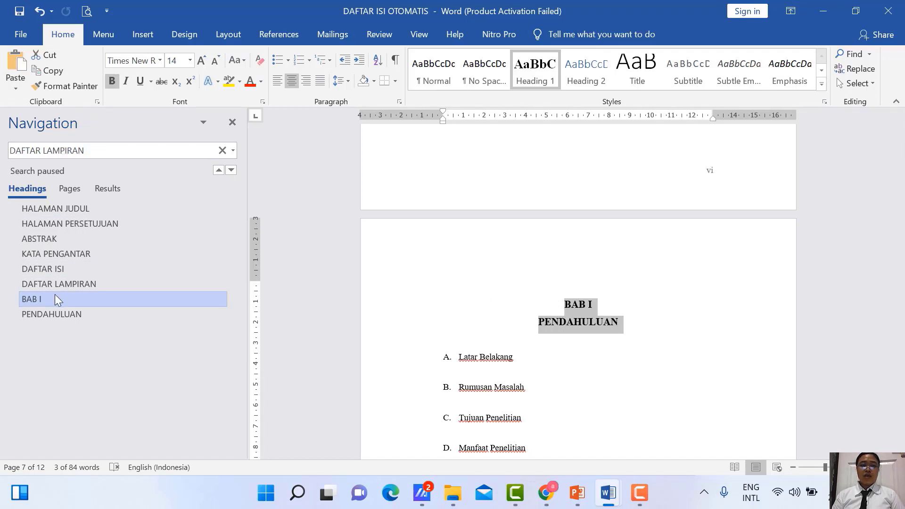
Check the BAB I and PENDAHULUAN outline entries and join the two title lines into the single heading BAB I PENDAHULUAN.
left_click(64, 316)
left_click(65, 303)
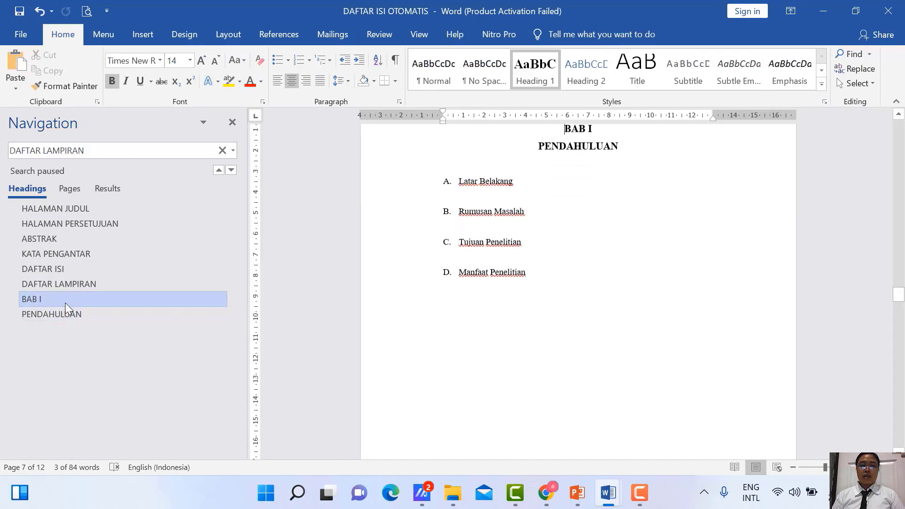
left_click(65, 315)
left_click(67, 298)
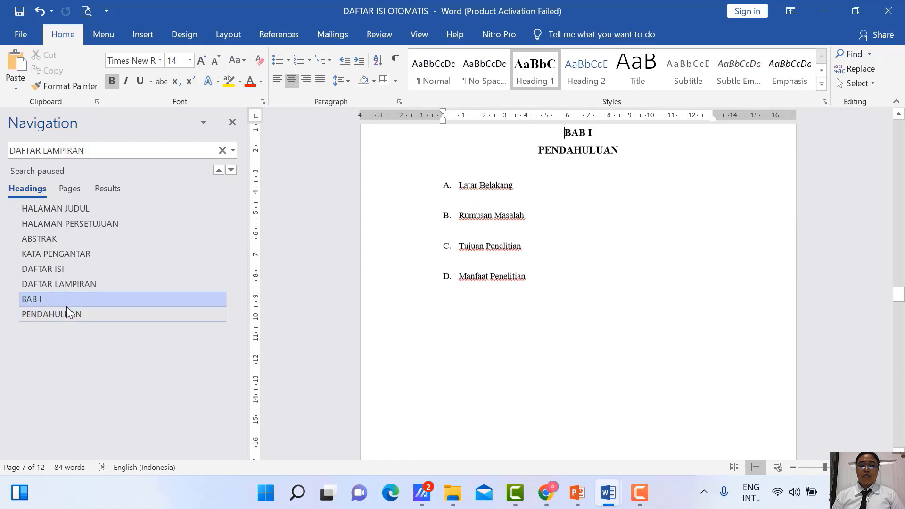
left_click(67, 312)
scroll(523, 215, "up", 1)
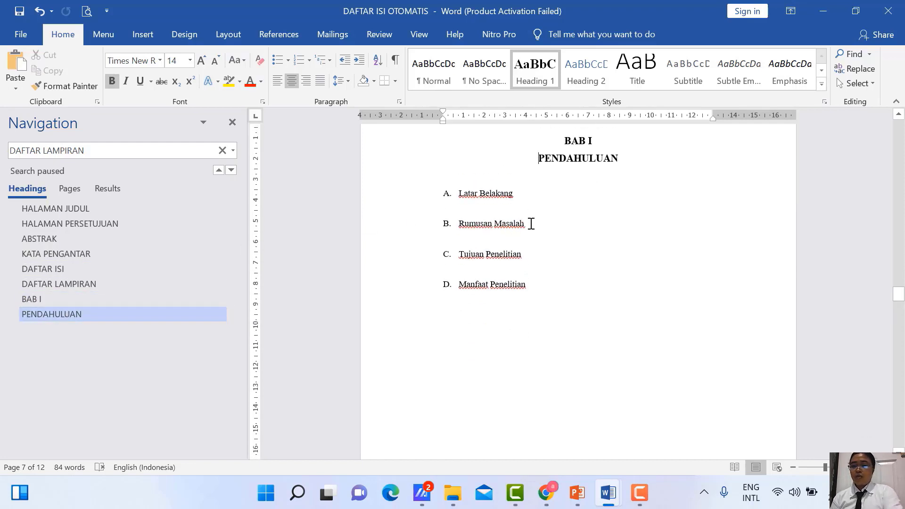
scroll(532, 224, "up", 2)
key("BackSpace")
key("BackSpace")
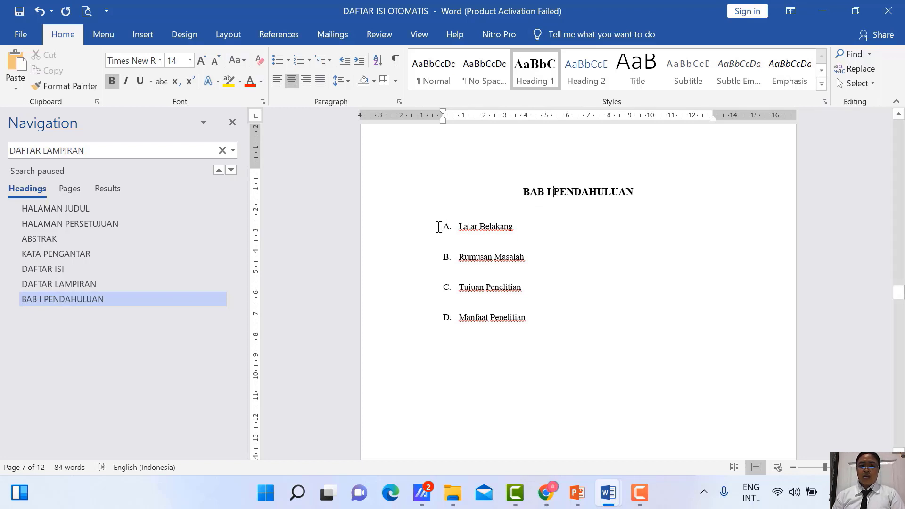
Make the BAB I subheadings Latar Belakang and Rumusan Masalah Heading 2 by updating that style to match each one.
left_click_drag(459, 227, 519, 227)
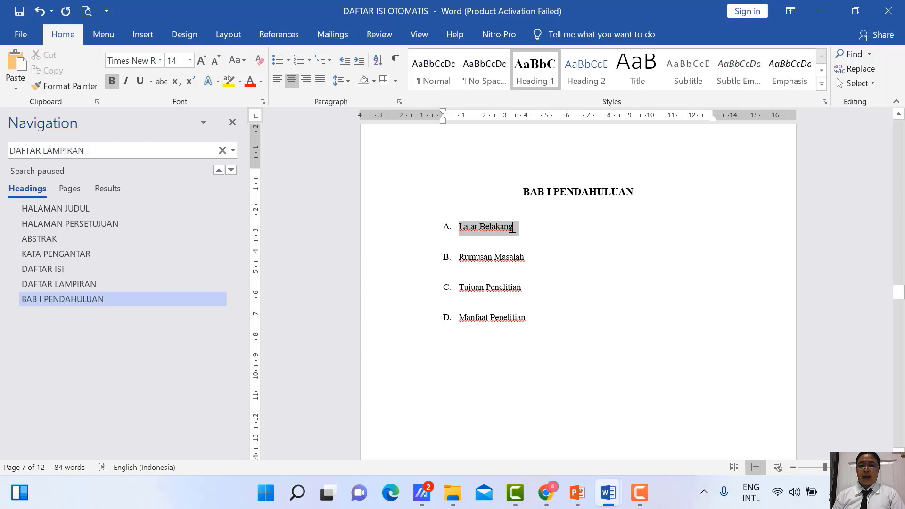
right_click(576, 70)
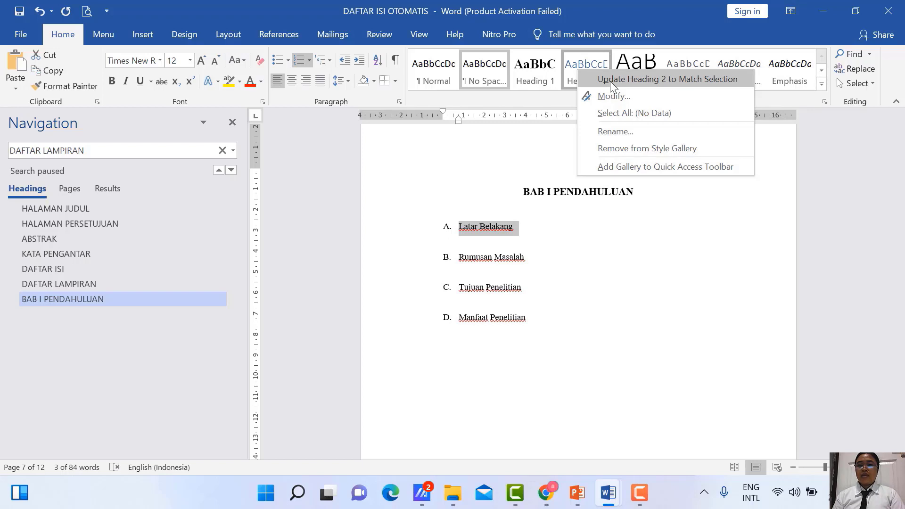
left_click(610, 79)
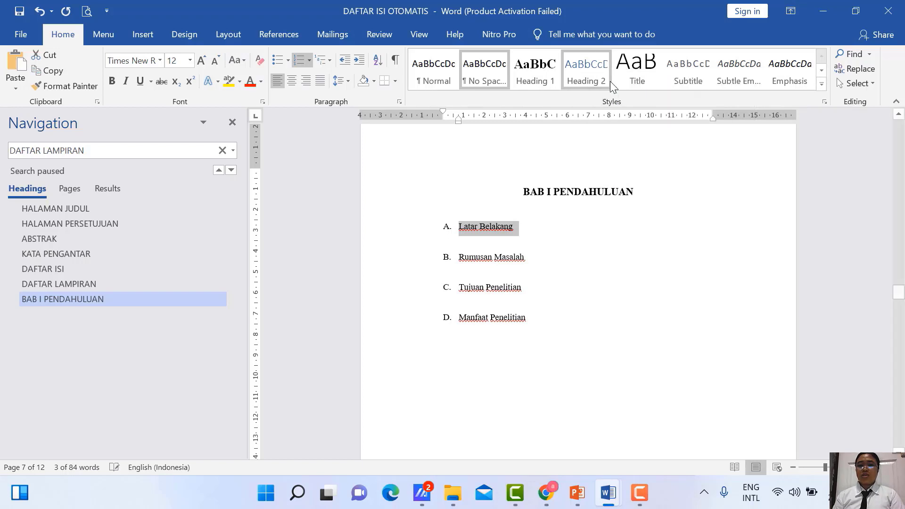
left_click_drag(454, 260, 528, 256)
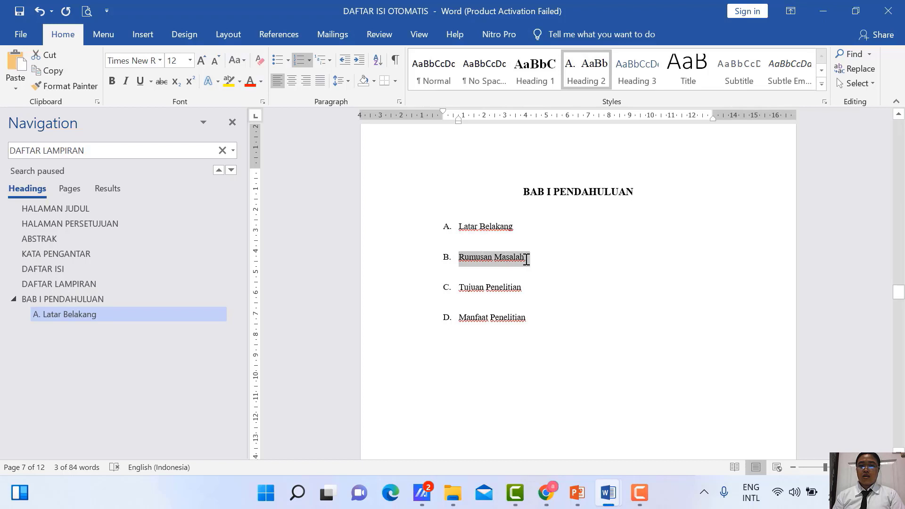
right_click(594, 70)
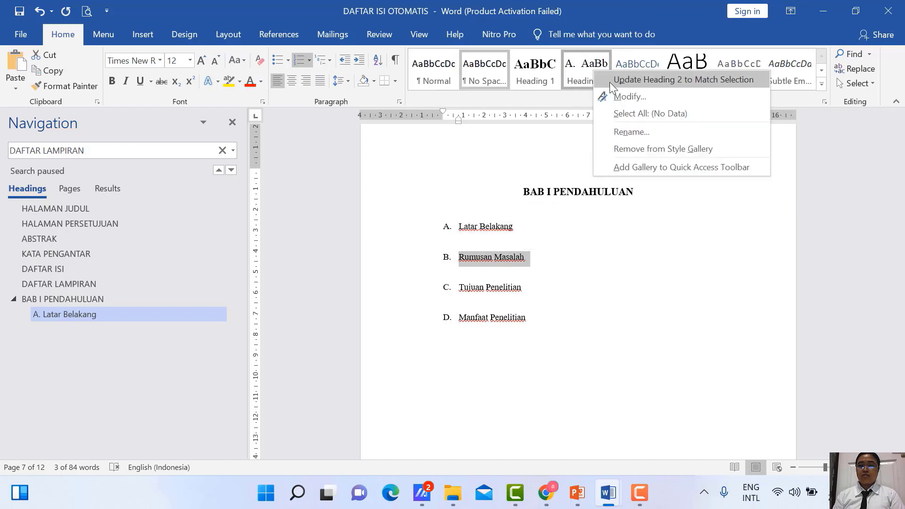
left_click(610, 80)
Make the BAB I subheadings Tujuan Penelitian and Manfaat Penelitian Heading 2 by updating that style to match each one.
left_click_drag(453, 288, 522, 288)
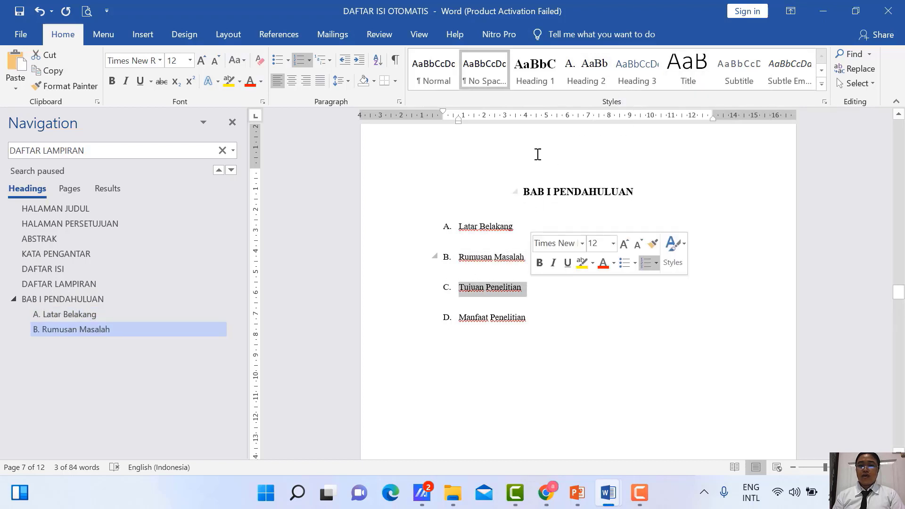
right_click(590, 77)
left_click(608, 87)
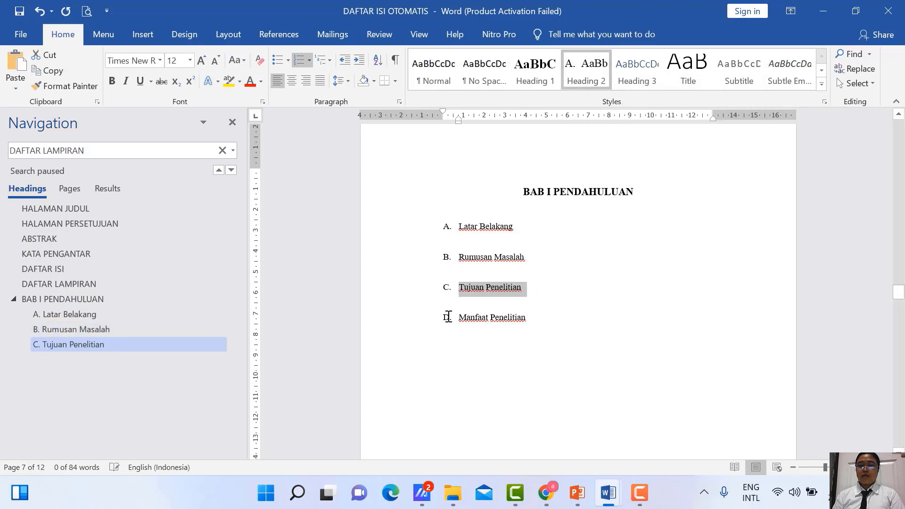
left_click_drag(466, 322, 550, 326)
right_click(587, 76)
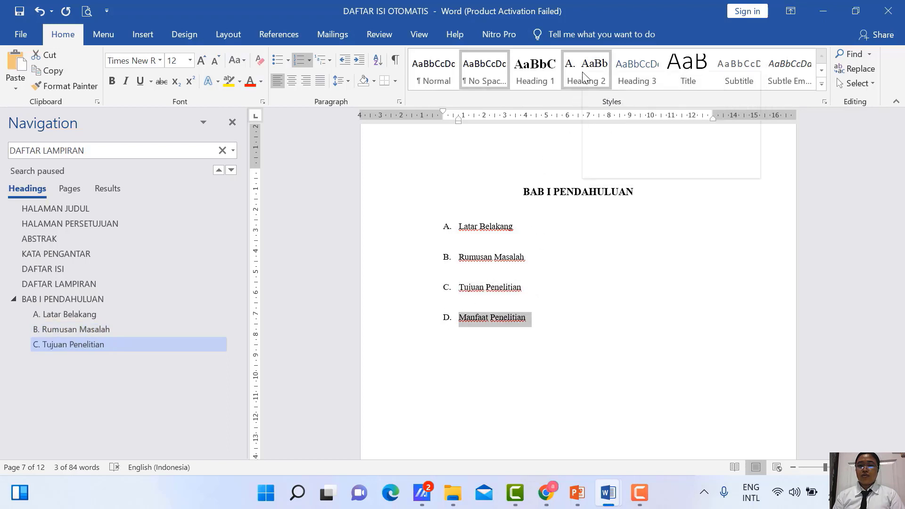
left_click(597, 83)
Make the BAB II and LANDASAN TEORI title lines Heading 1 by updating that style, and join them into the single heading BAB II LANDASAN TEORI.
scroll(569, 202, "down", 10)
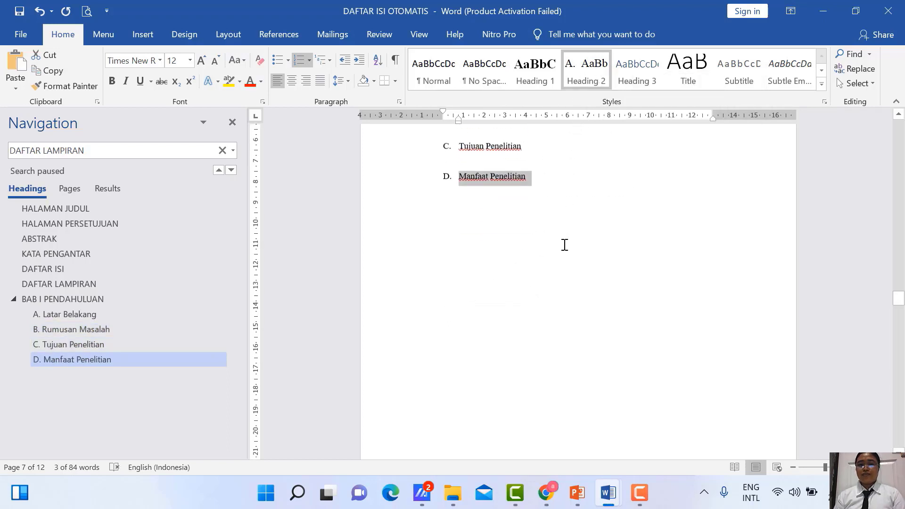
left_click_drag(598, 322, 629, 333)
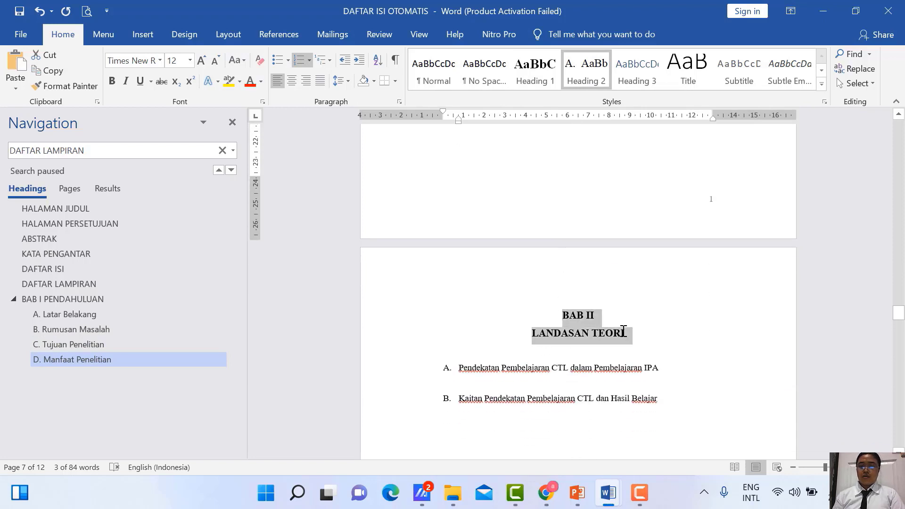
left_click(535, 76)
right_click(535, 75)
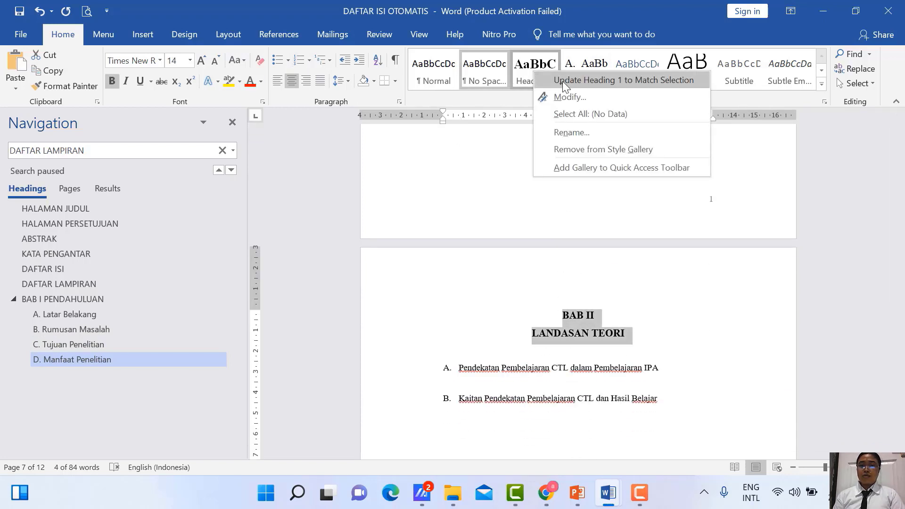
left_click(594, 81)
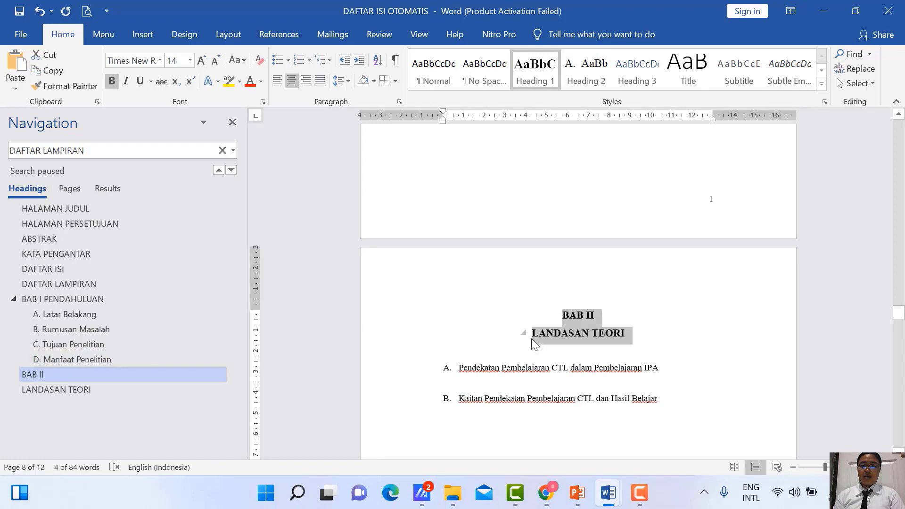
left_click(534, 338)
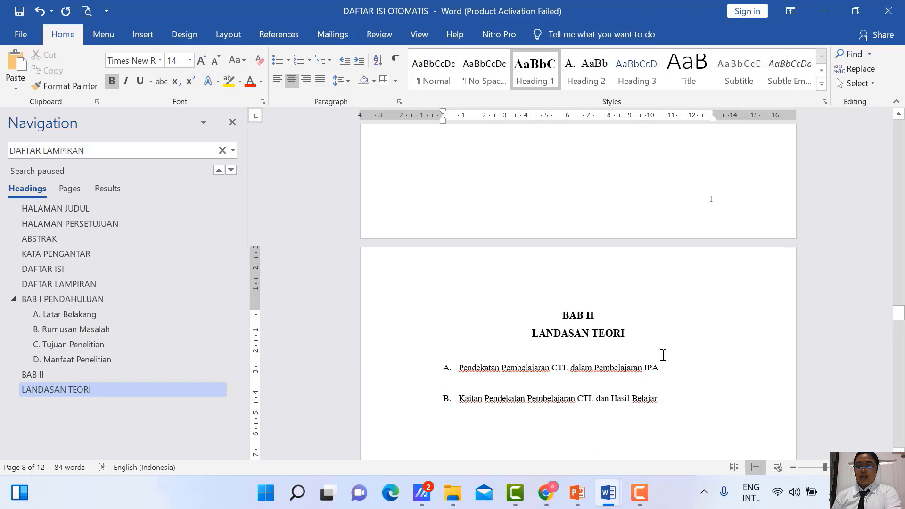
key("BackSpace")
key("BackSpace")
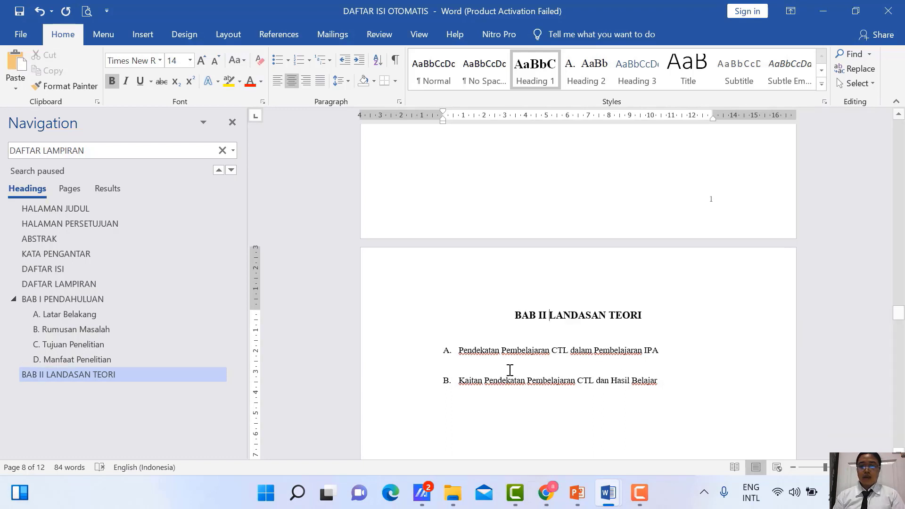
Make both subheadings under BAB II LANDASAN TEORI Heading 2 by updating that style to match each one.
left_click_drag(441, 356, 669, 349)
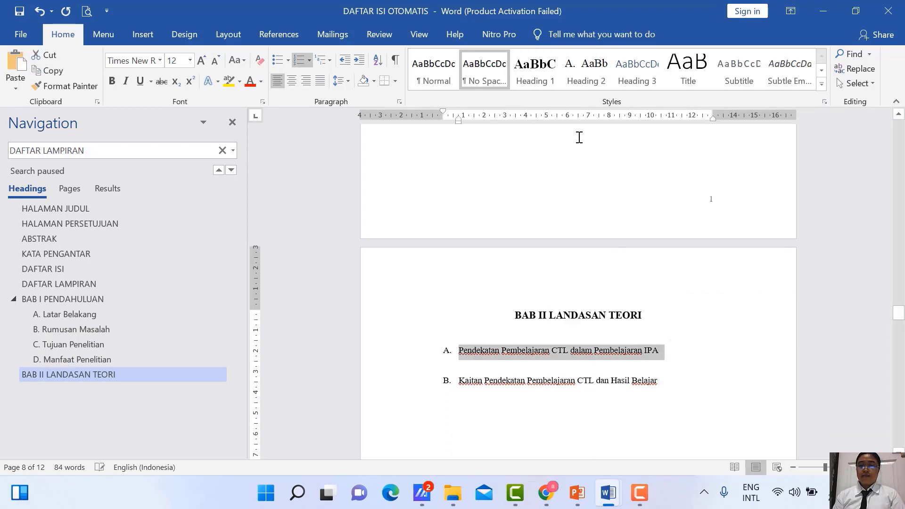
right_click(586, 75)
left_click(601, 80)
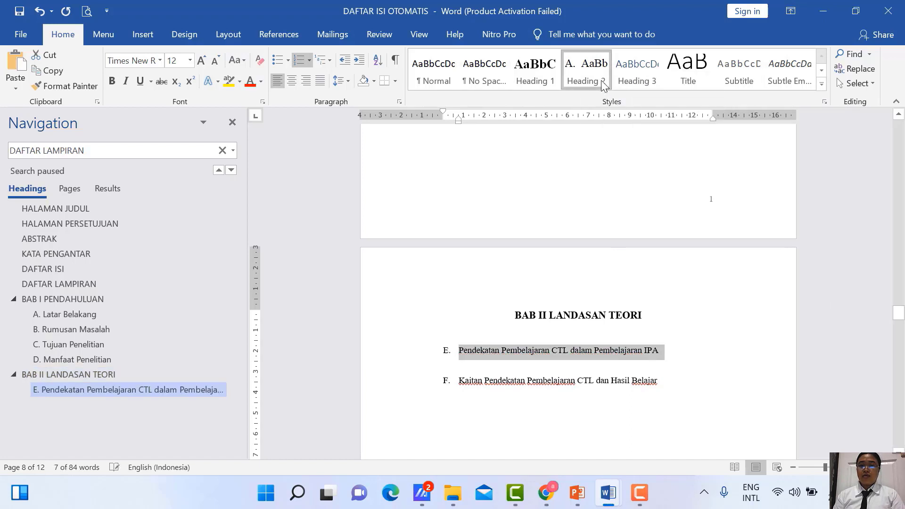
left_click_drag(439, 382, 666, 380)
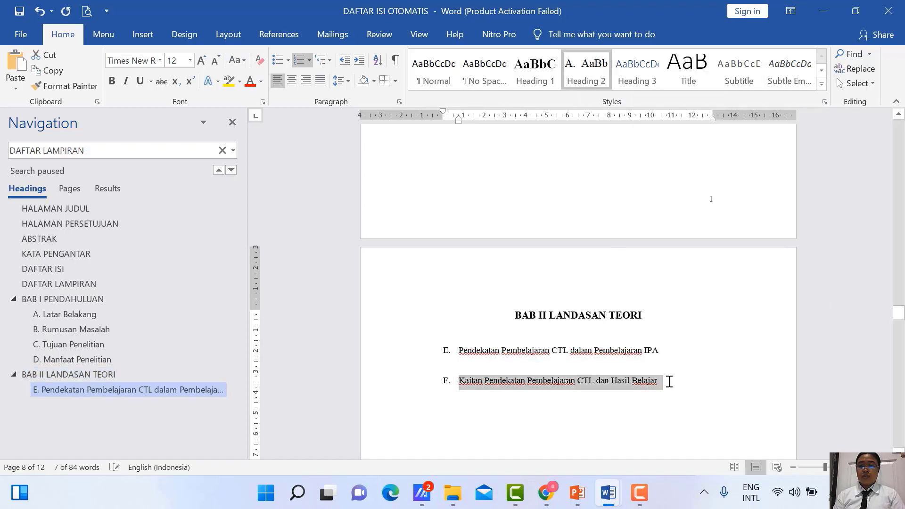
right_click(584, 71)
left_click(602, 79)
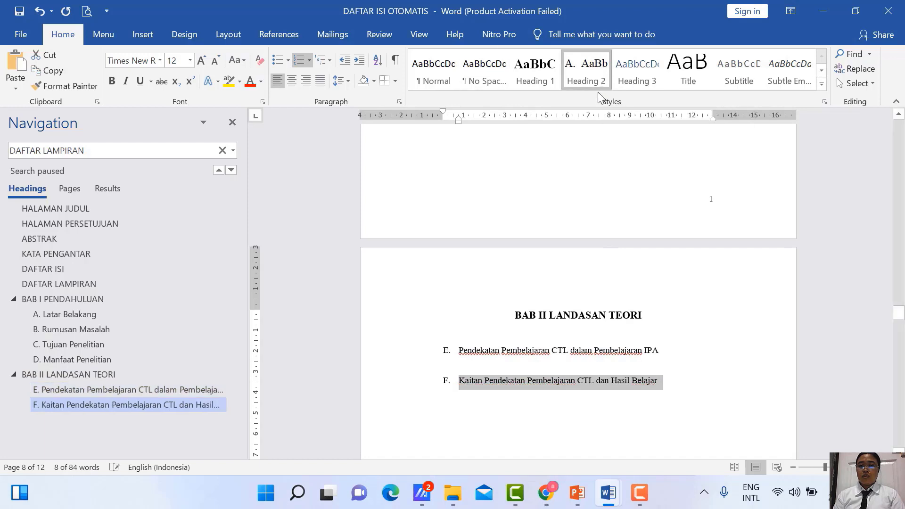
Make the BAB III and METODE PENELITIAN title lines Heading 1 by updating that style, and join them into the single heading BAB III METODE PENELITIAN.
scroll(573, 251, "down", 12)
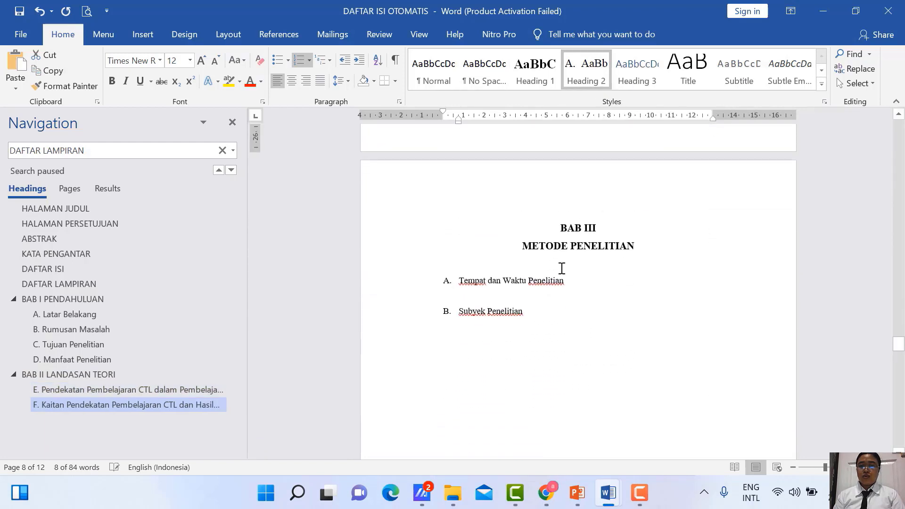
left_click_drag(559, 225, 635, 247)
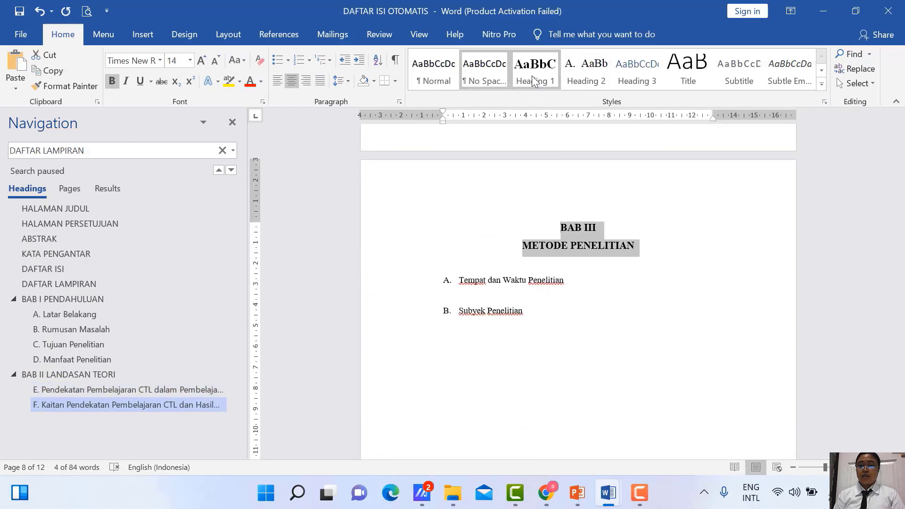
right_click(548, 79)
left_click(552, 87)
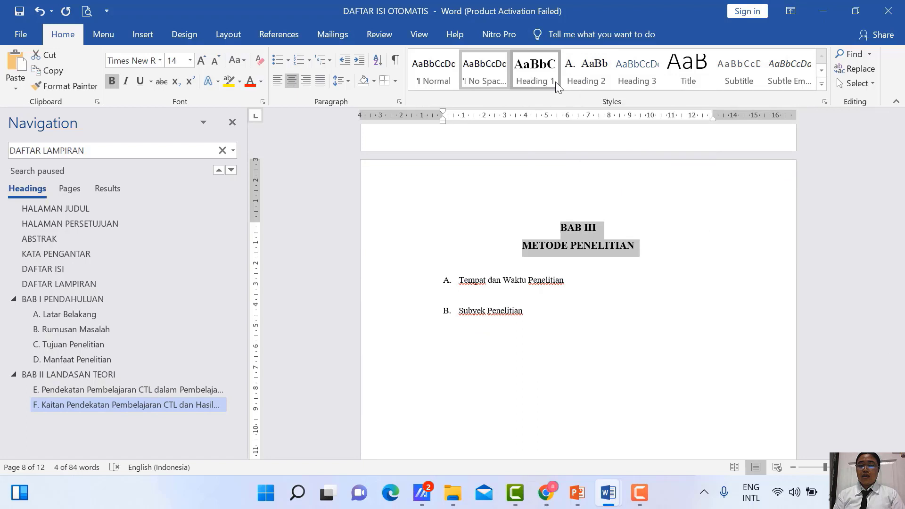
left_click(522, 248)
key("BackSpace")
key("BackSpace")
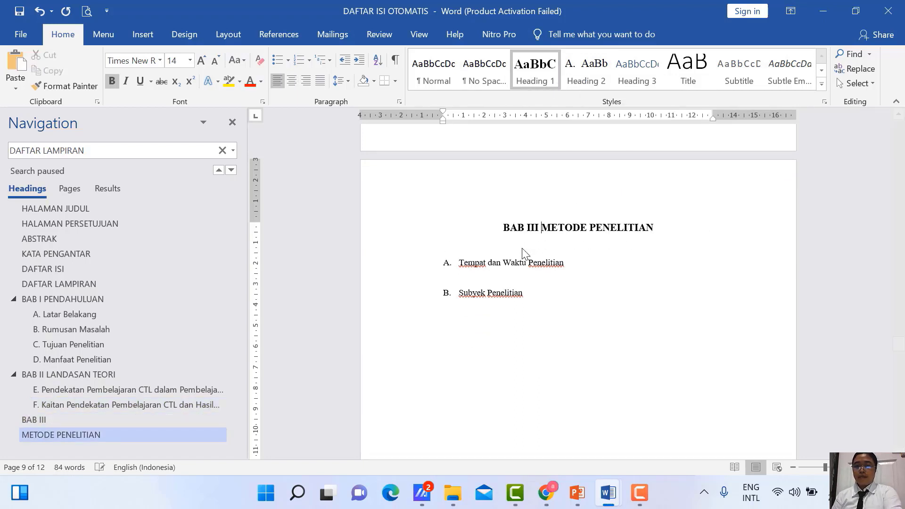
Make the BAB III subheadings Tempat dan Waktu Penelitian and Subyek Penelitian Heading 2 by updating that style to match each one.
left_click_drag(442, 262, 536, 267)
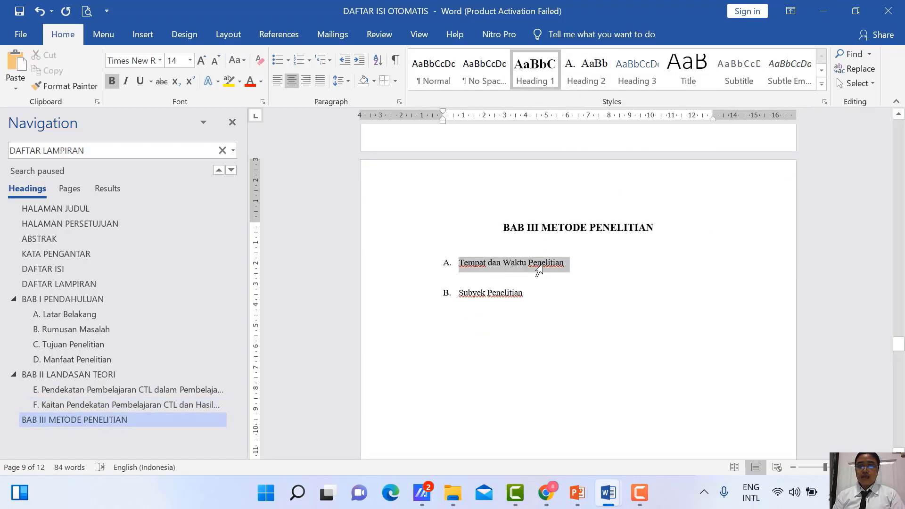
right_click(576, 81)
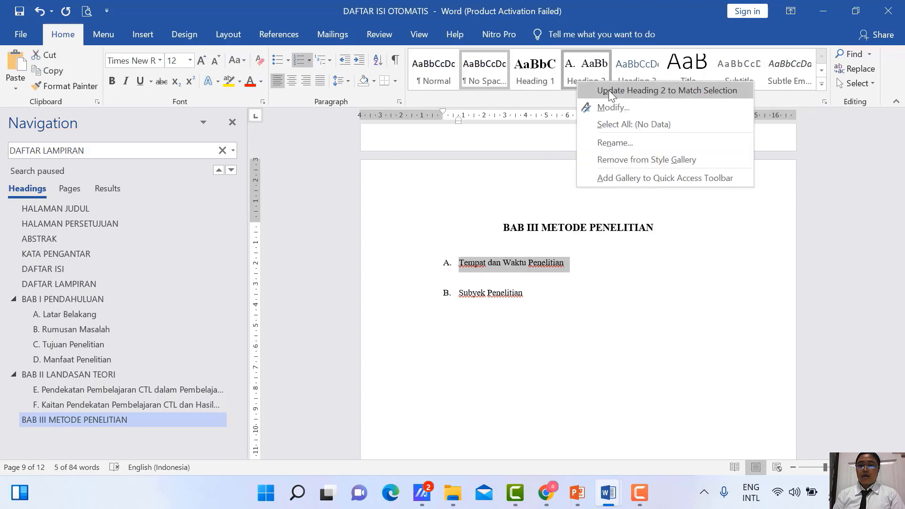
left_click(609, 90)
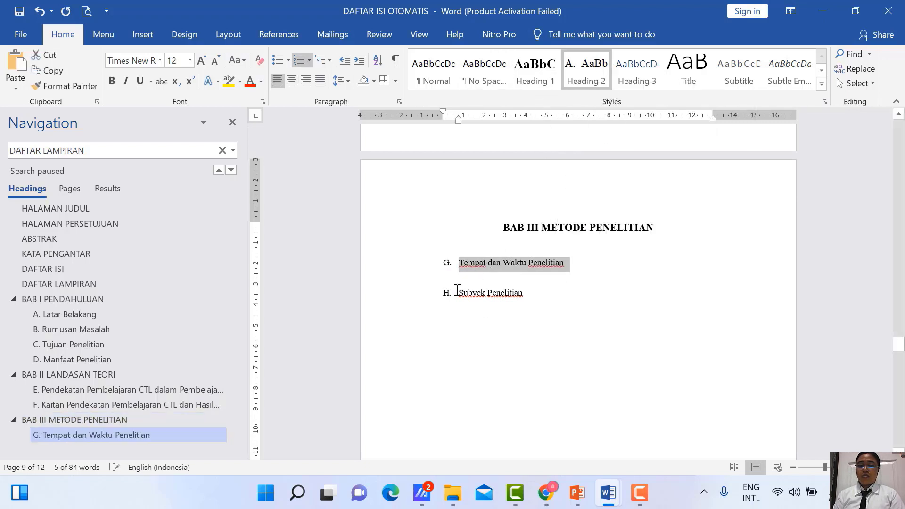
left_click_drag(458, 290, 527, 289)
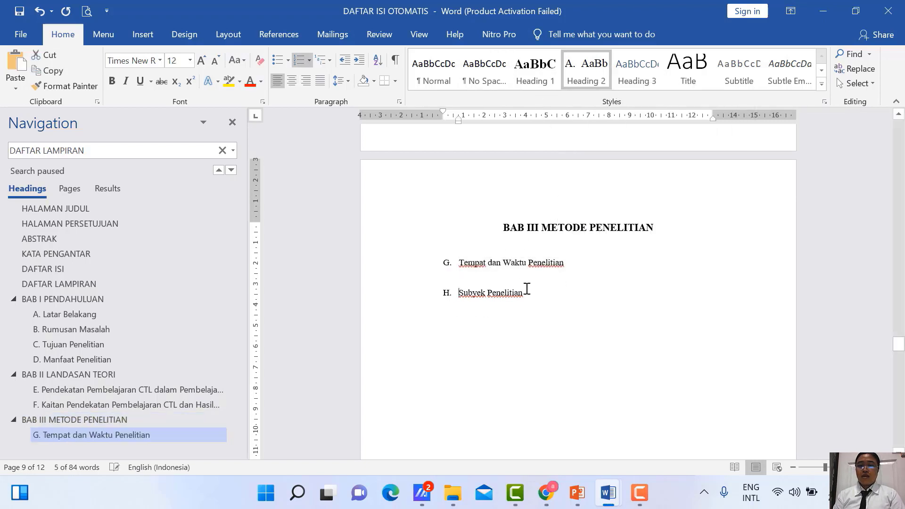
right_click(592, 82)
left_click(609, 83)
Insert an empty line above the BAB IV title to push it onto the following page.
scroll(536, 294, "down", 2)
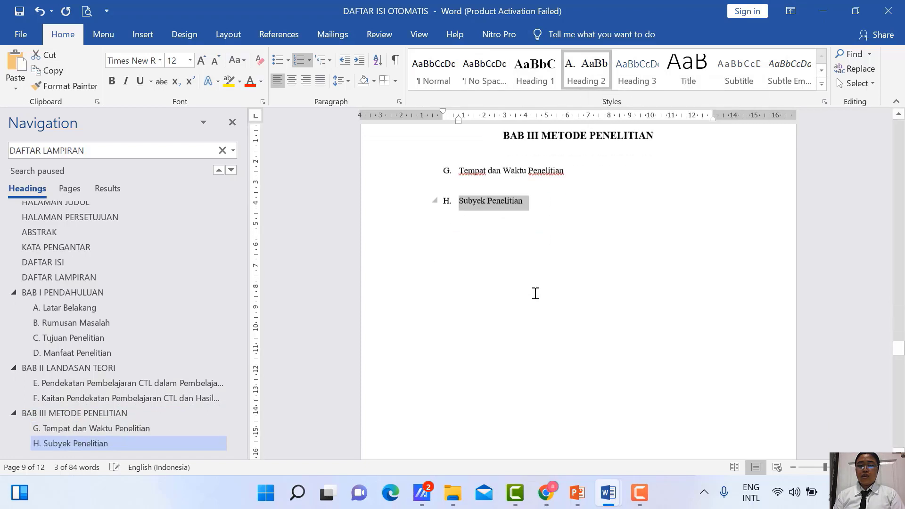
scroll(536, 293, "down", 5)
left_click(576, 258)
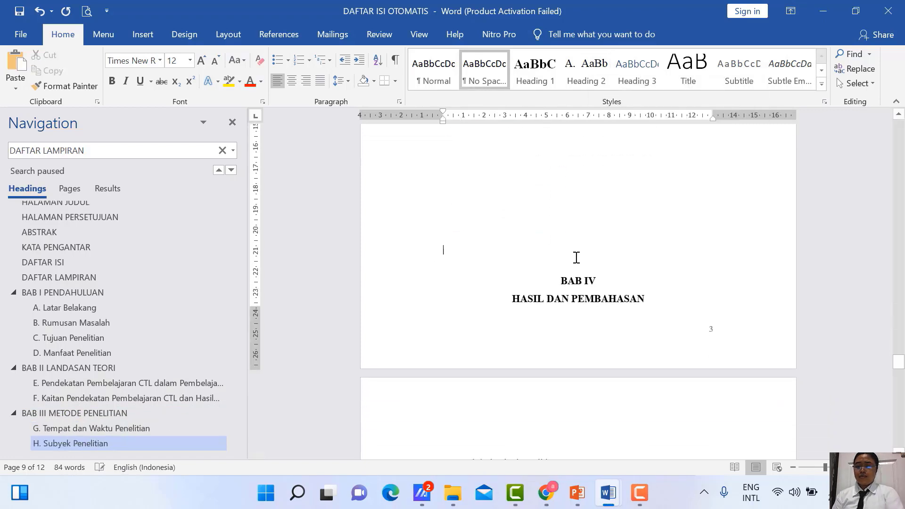
key("Return")
Make the BAB IV and HASIL DAN PEMBAHASAN title lines Heading 1 by updating that style, and join them into one heading.
scroll(560, 309, "down", 2)
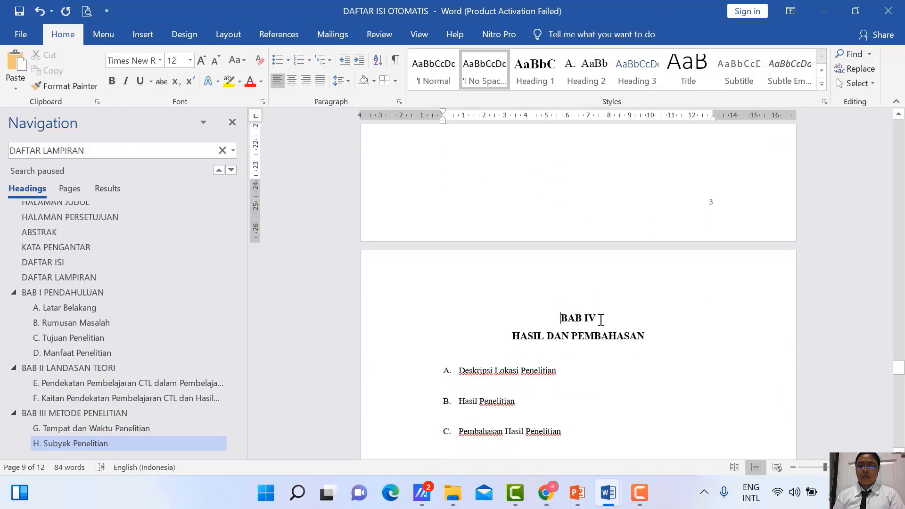
left_click_drag(561, 319, 651, 337)
right_click(562, 82)
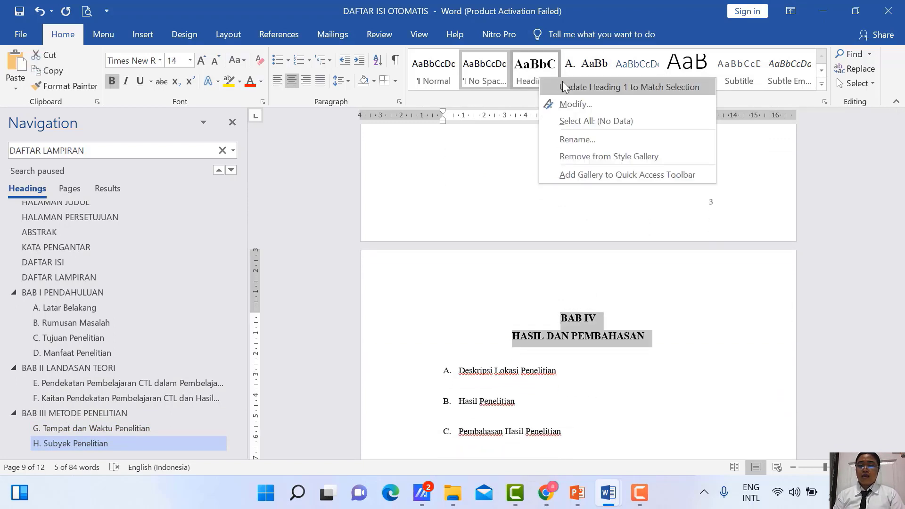
left_click(564, 86)
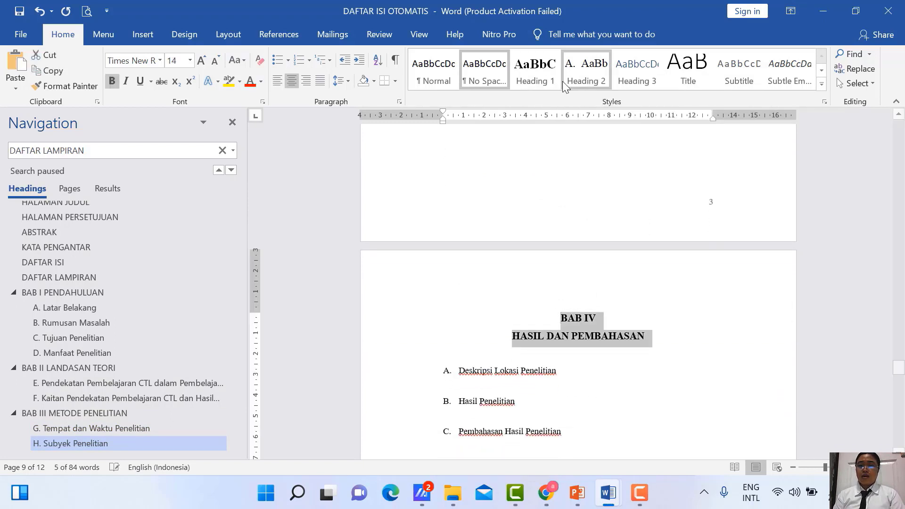
left_click(513, 338)
key("BackSpace")
key("BackSpace")
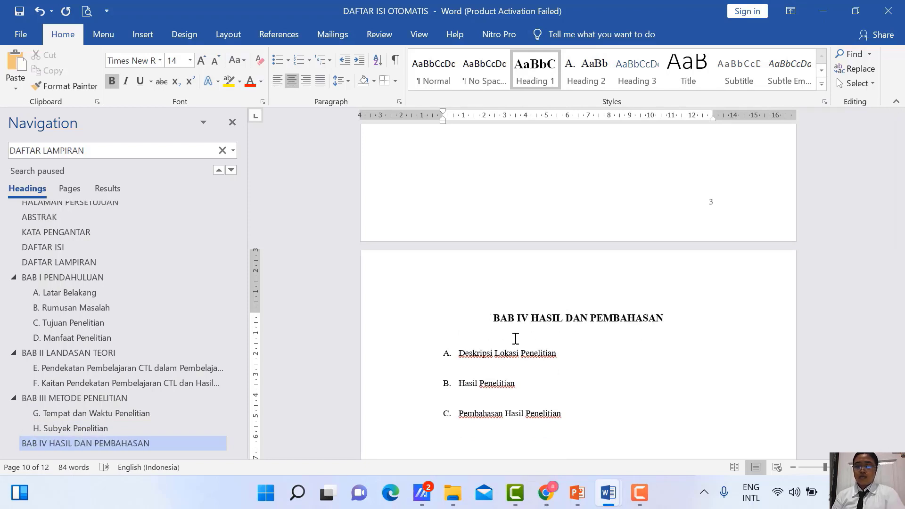
Make the BAB IV subheading Deskripsi Lokasi Penelitian Heading 2 by updating that style to match it.
scroll(483, 364, "down", 2)
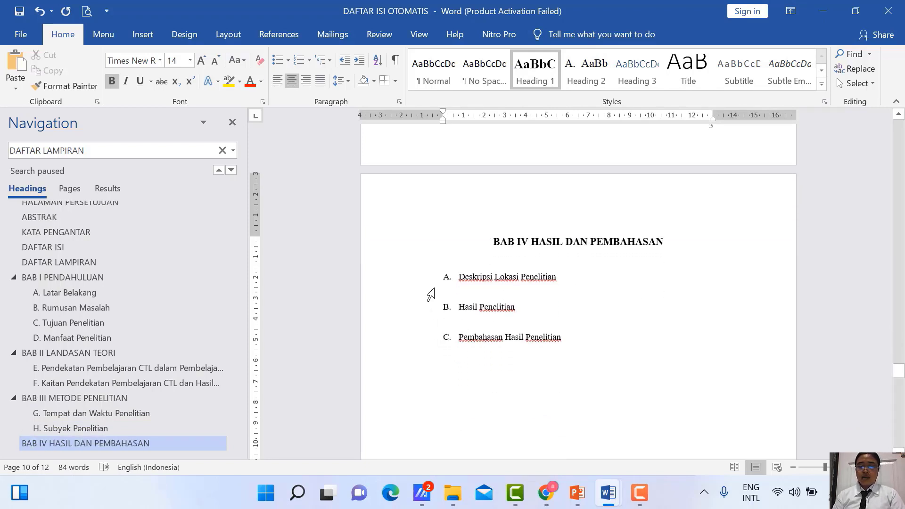
left_click_drag(466, 280, 556, 279)
right_click(587, 71)
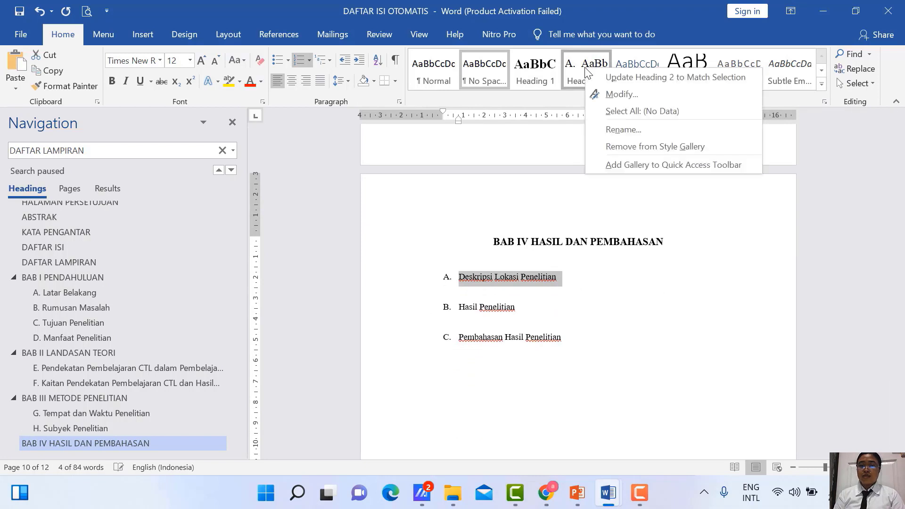
left_click(613, 77)
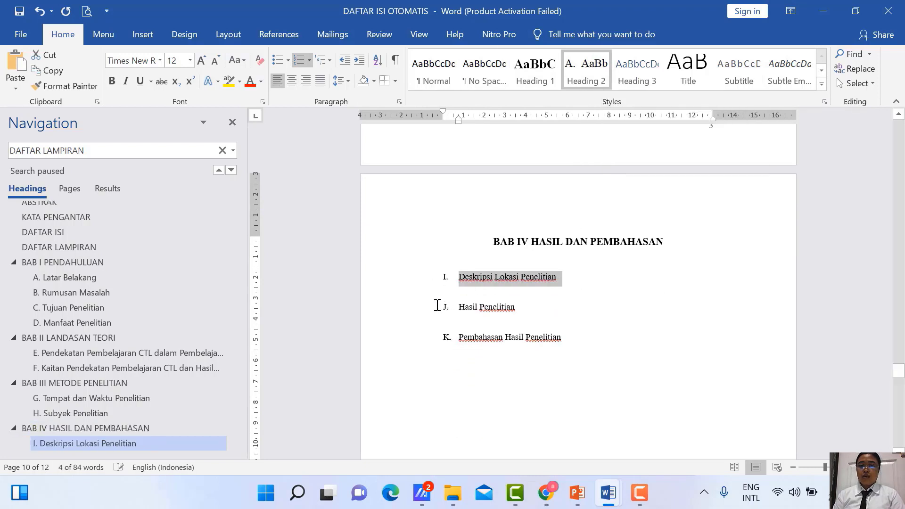
Make the BAB IV subheadings Hasil Penelitian and Pembahasan Hasil Penelitian Heading 2 by updating that style to match each one.
left_click_drag(438, 306, 536, 306)
right_click(591, 80)
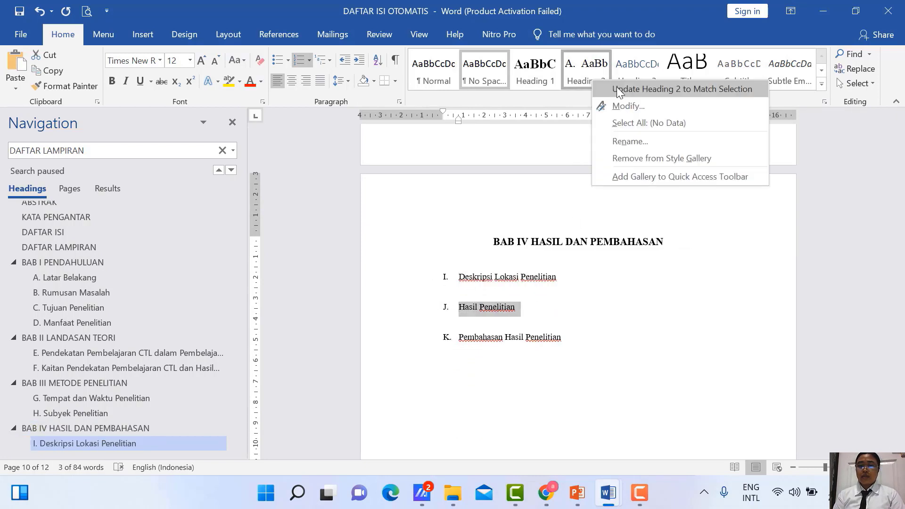
left_click(620, 89)
mouse_move(437, 336)
left_mouse_down()
mouse_move(560, 336)
mouse_move(447, 339)
left_mouse_up()
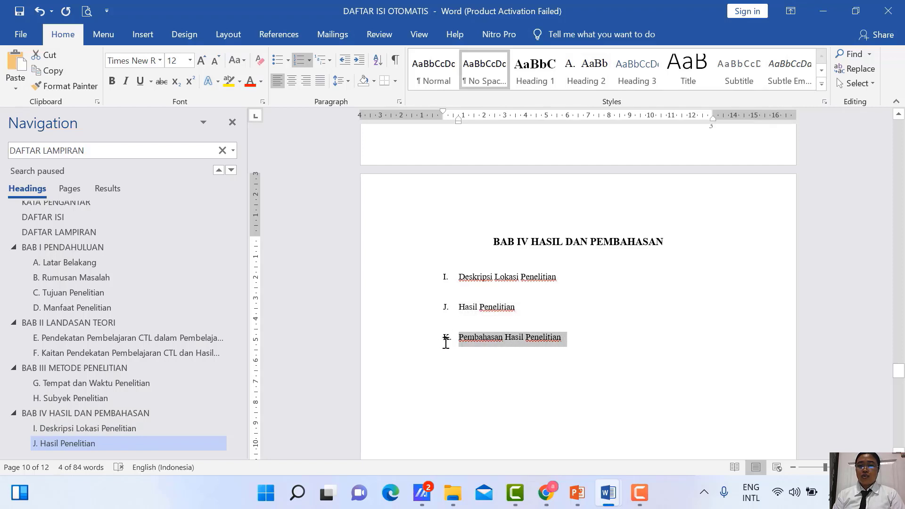
right_click(602, 74)
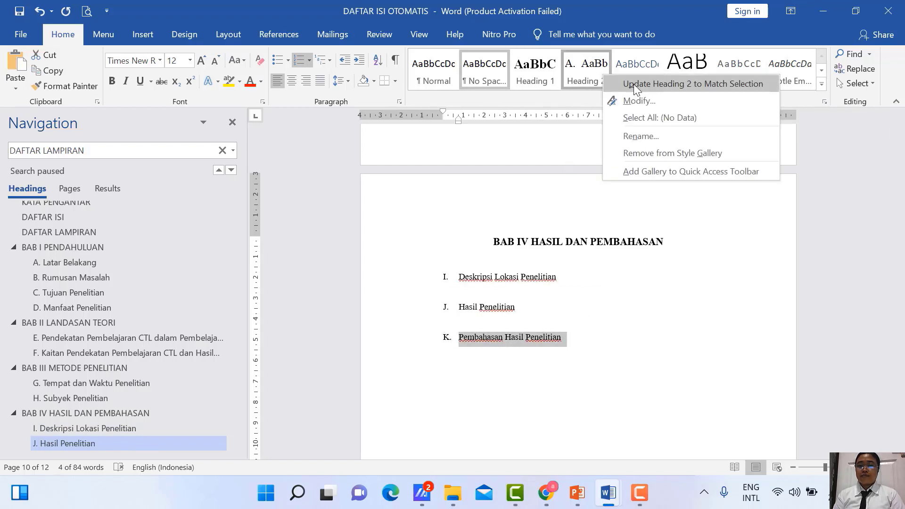
left_click(633, 84)
Insert an empty line above the BAB V title to push it onto the following page.
scroll(549, 301, "down", 8)
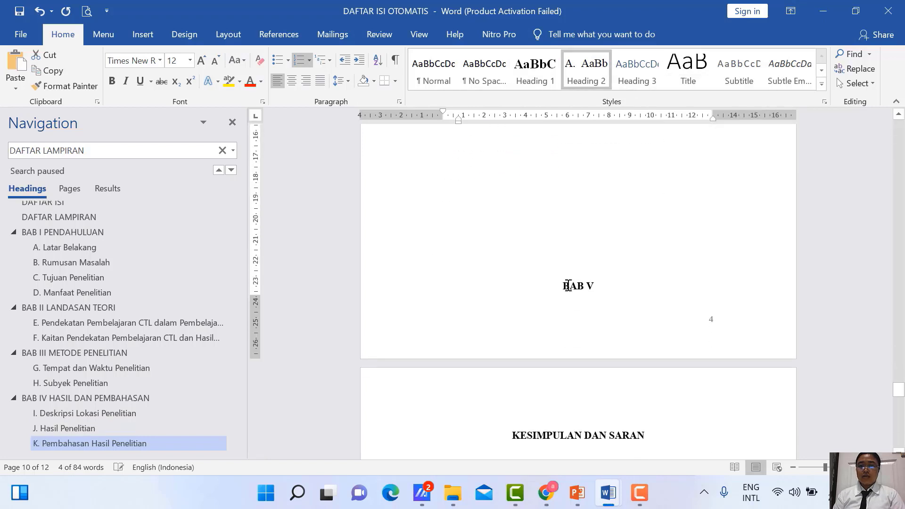
left_click(579, 260)
scroll(642, 337, "down", 3)
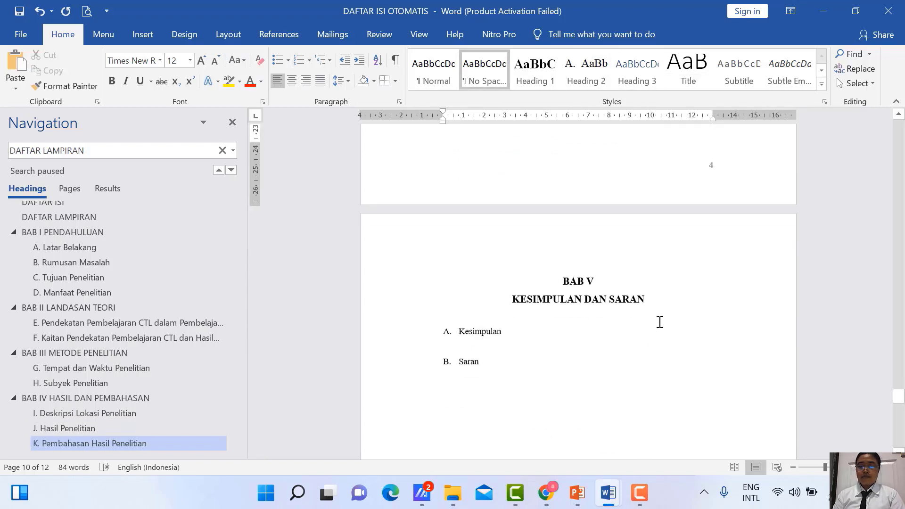
Make the BAB V and KESIMPULAN DAN SARAN title lines Heading 1 by updating that style, and join them into one heading.
left_click_drag(564, 281, 648, 301)
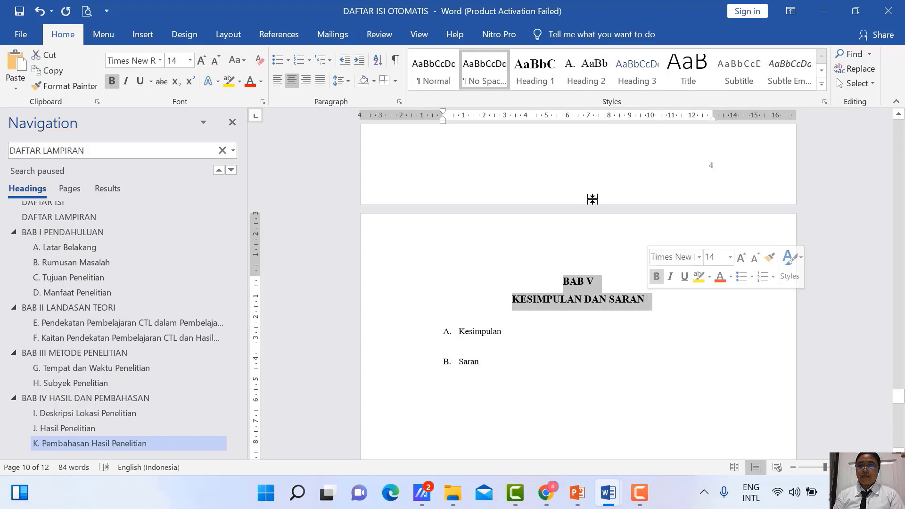
right_click(529, 70)
left_click(570, 71)
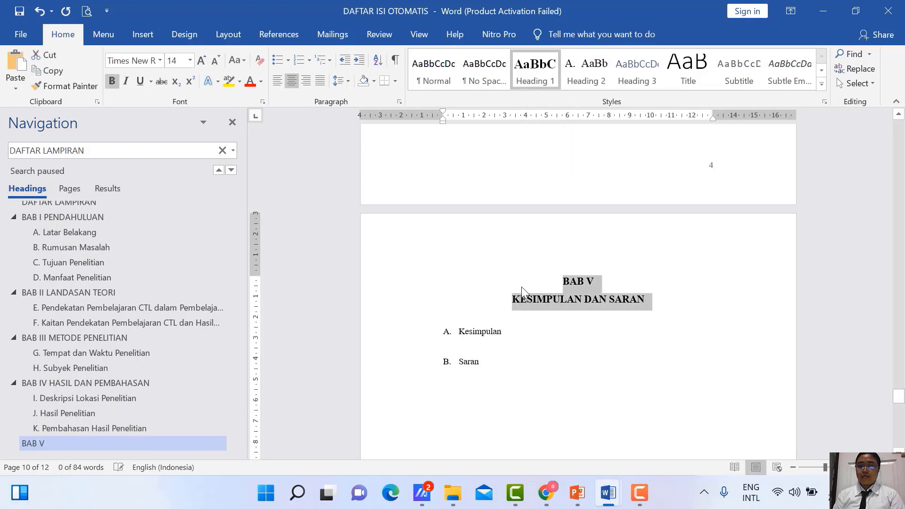
left_click(513, 299)
key("BackSpace")
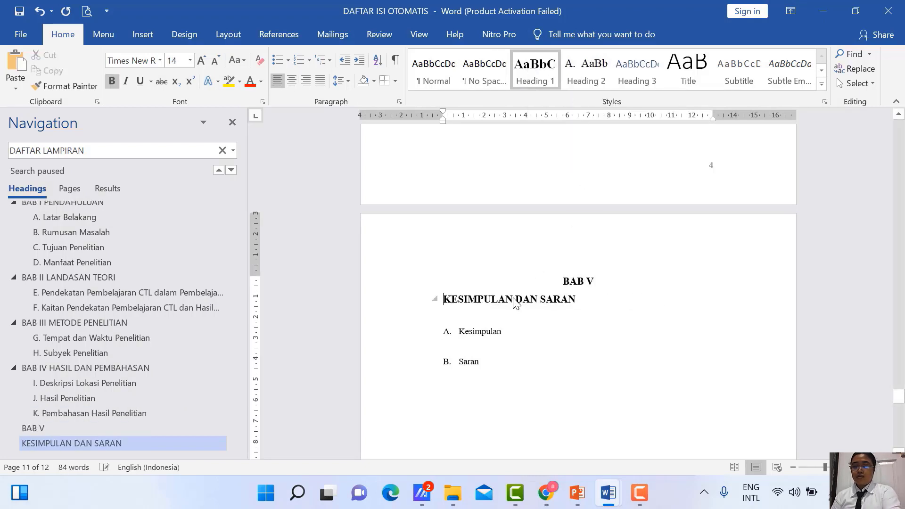
Make the BAB V subheadings Kesimpulan and Saran Heading 2 by updating that style to match each one.
scroll(444, 281, "down", 2)
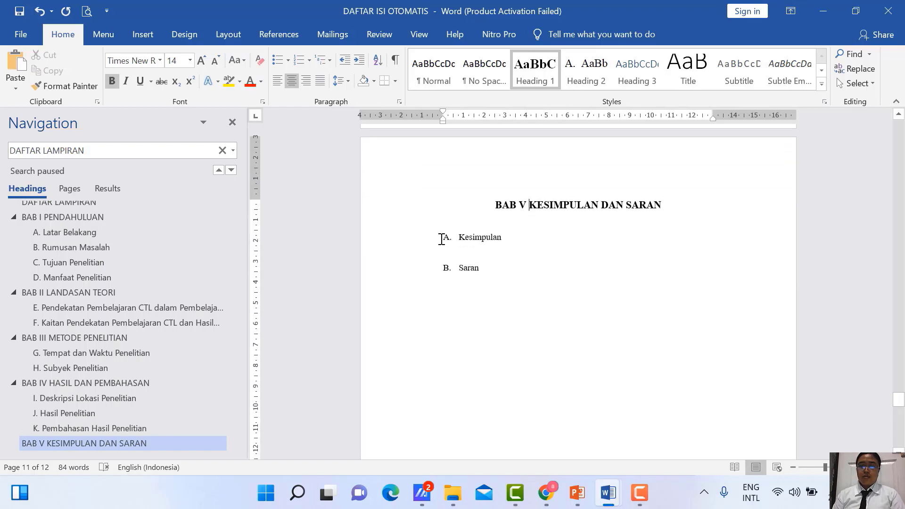
left_click_drag(442, 239, 508, 238)
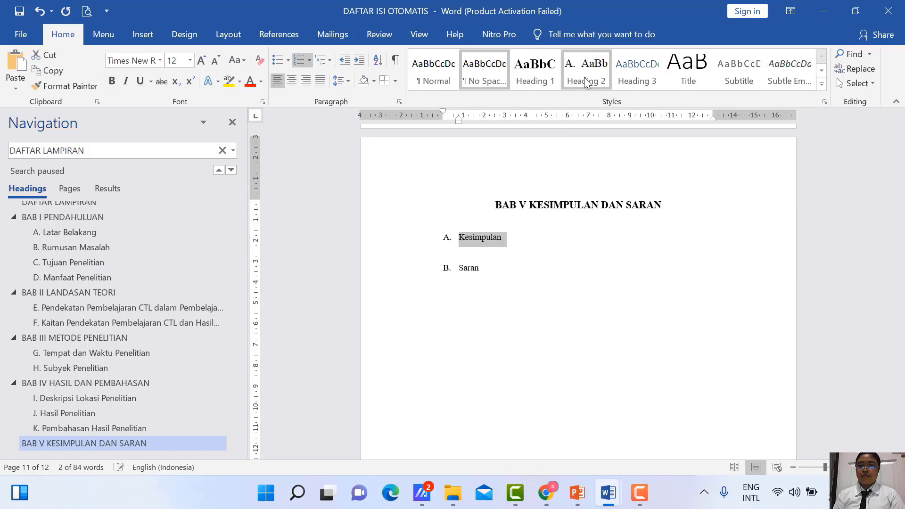
right_click(613, 85)
left_click(612, 86)
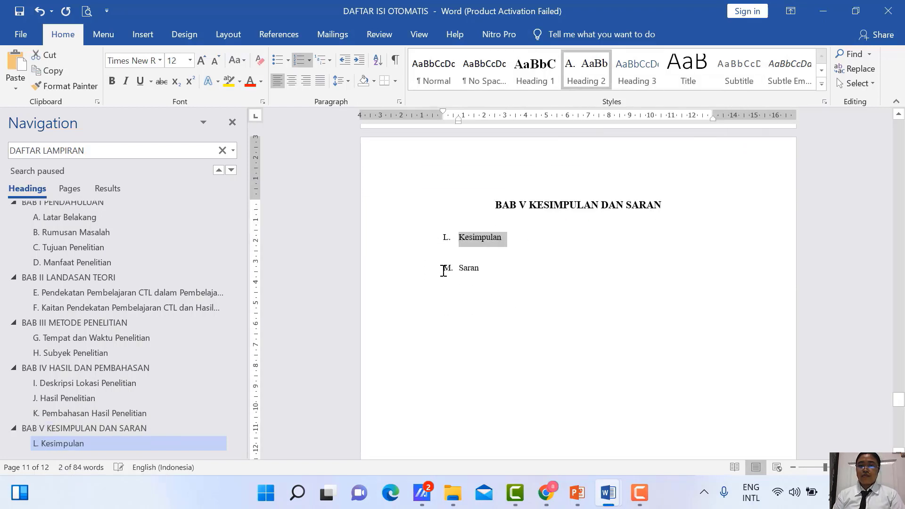
left_click_drag(444, 271, 499, 268)
right_click(582, 75)
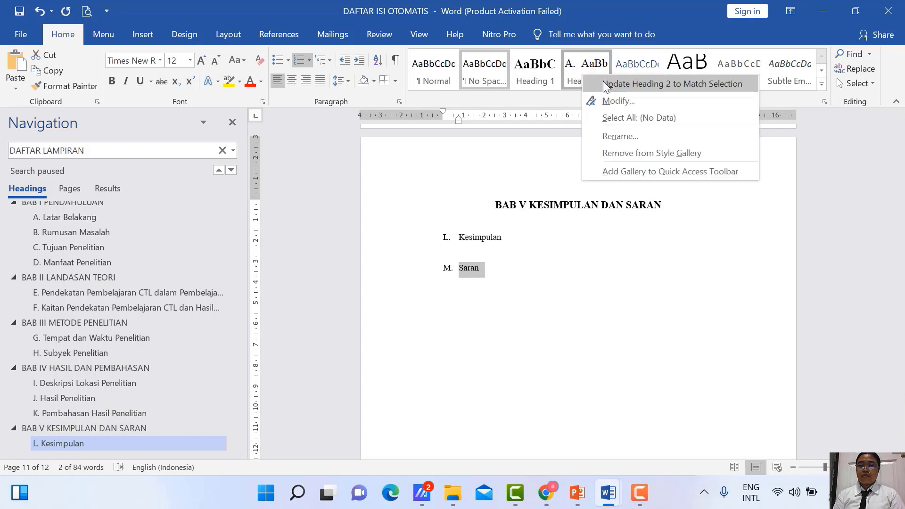
left_click(604, 83)
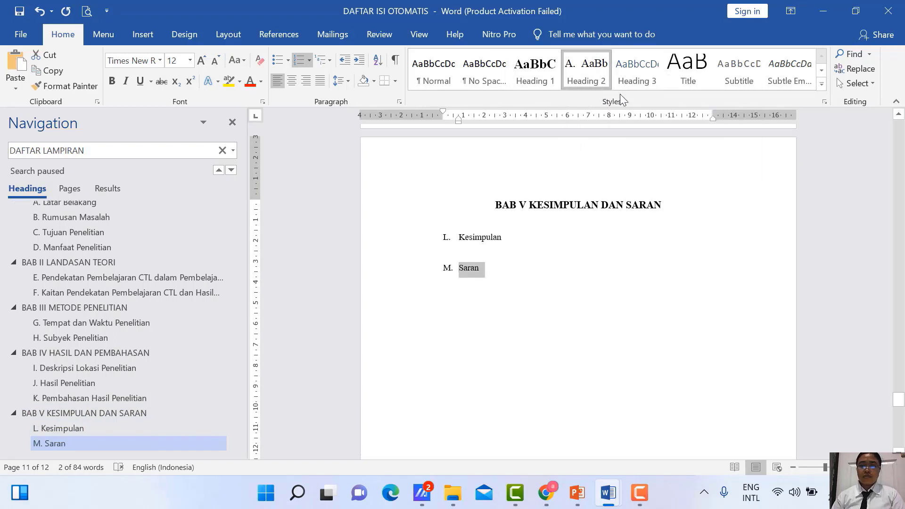
Insert two empty lines above the DAFTAR PUSTAKA title to push it onto the following page.
scroll(632, 257, "down", 10)
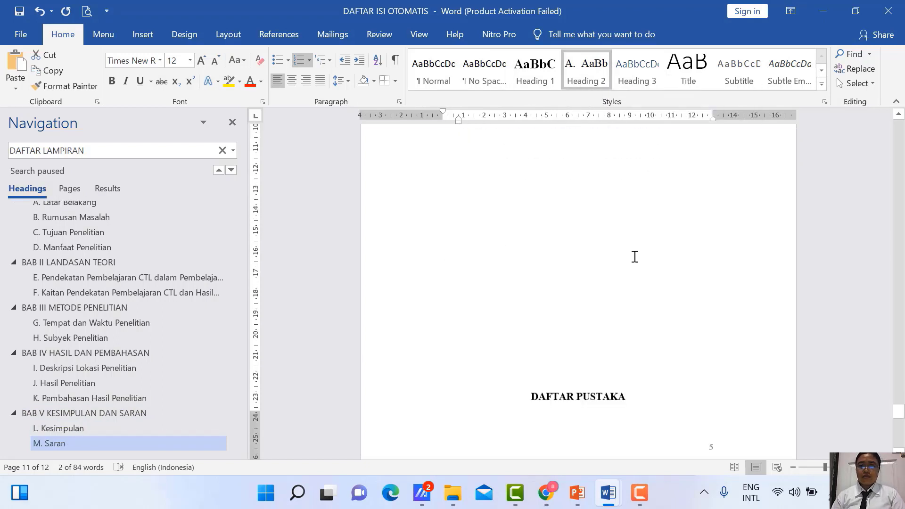
left_click(593, 266)
key("Return")
key("Return")
scroll(602, 346, "down", 3)
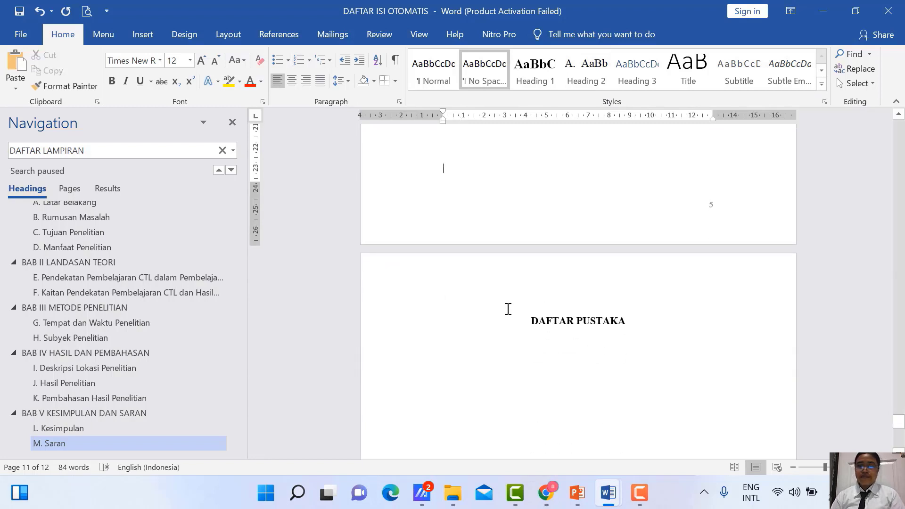
Make the DAFTAR PUSTAKA title Heading 1 by updating that style to match it.
left_click_drag(572, 324, 640, 323)
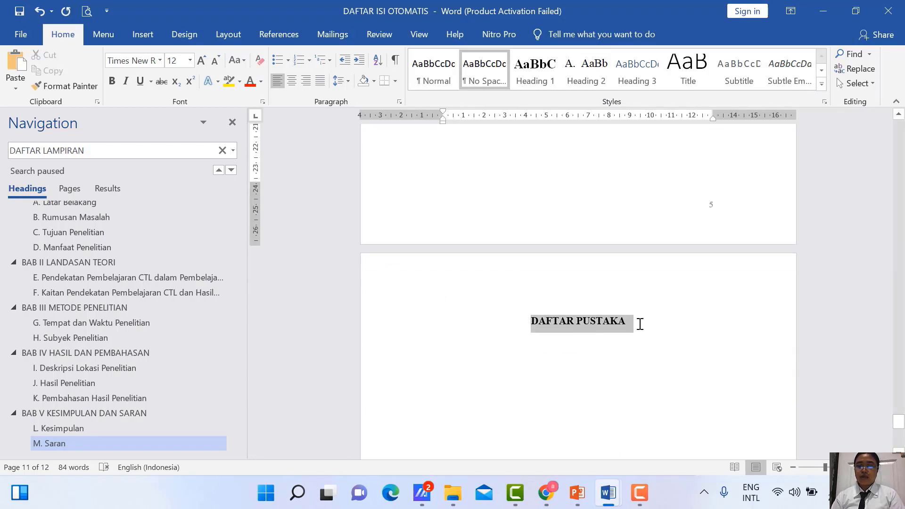
right_click(531, 66)
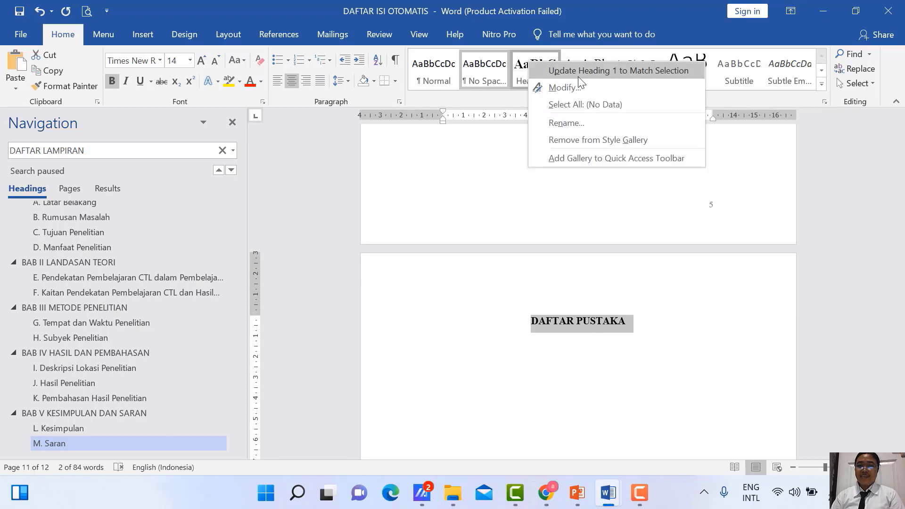
left_click(579, 75)
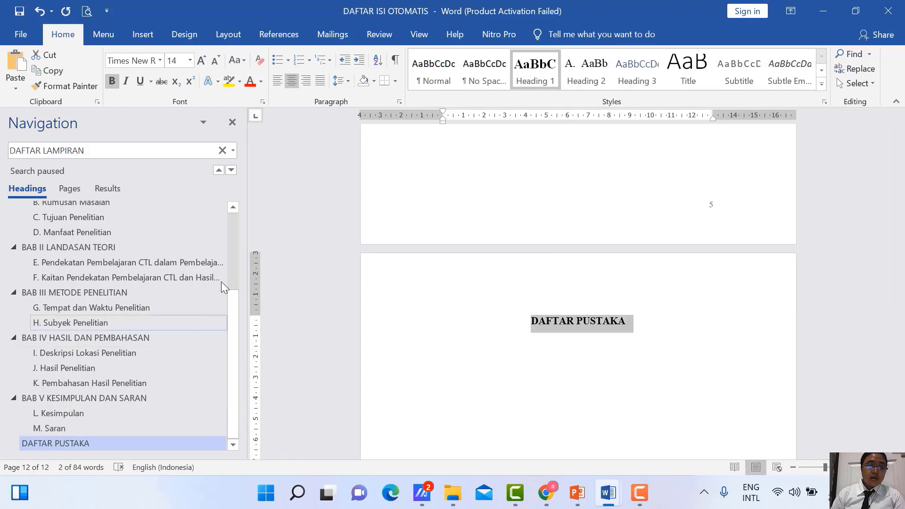
Review the heading outline, go to BAB II LANDASAN TEORI and remove the automatic letter from its subheading Pendekatan Pembelajaran CTL dalam Pembelajaran IPA.
left_click_drag(233, 297, 236, 211)
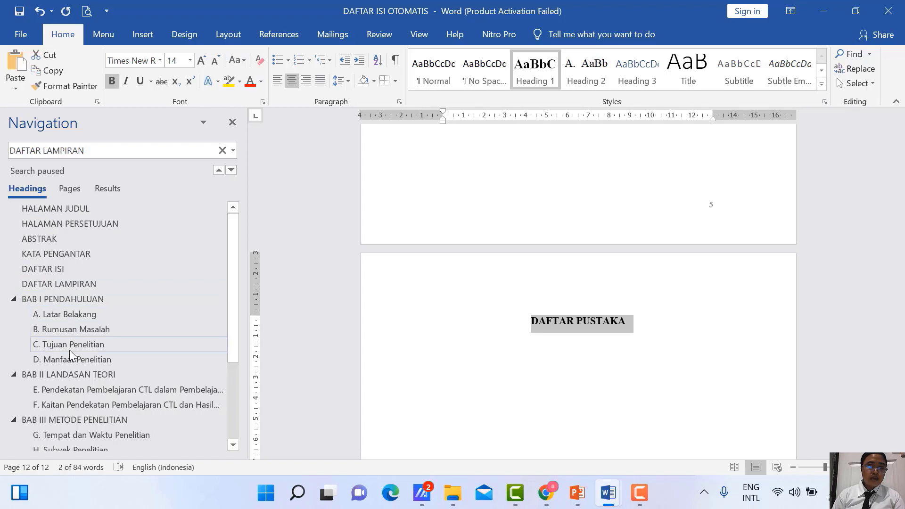
scroll(78, 364, "down", 2)
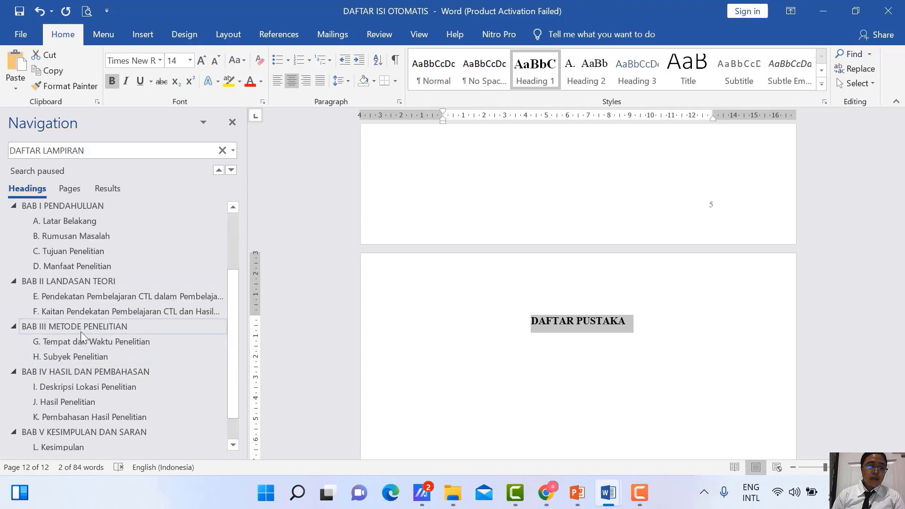
scroll(81, 332, "down", 1)
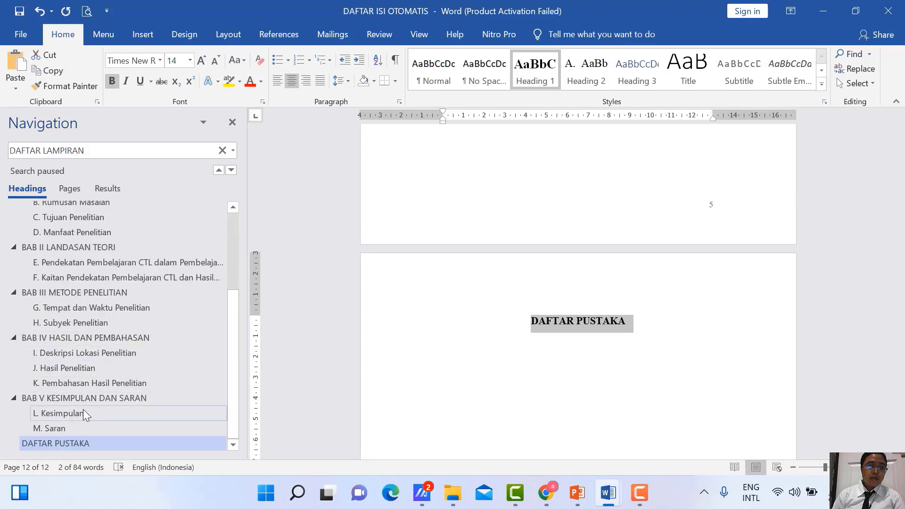
left_click(87, 248)
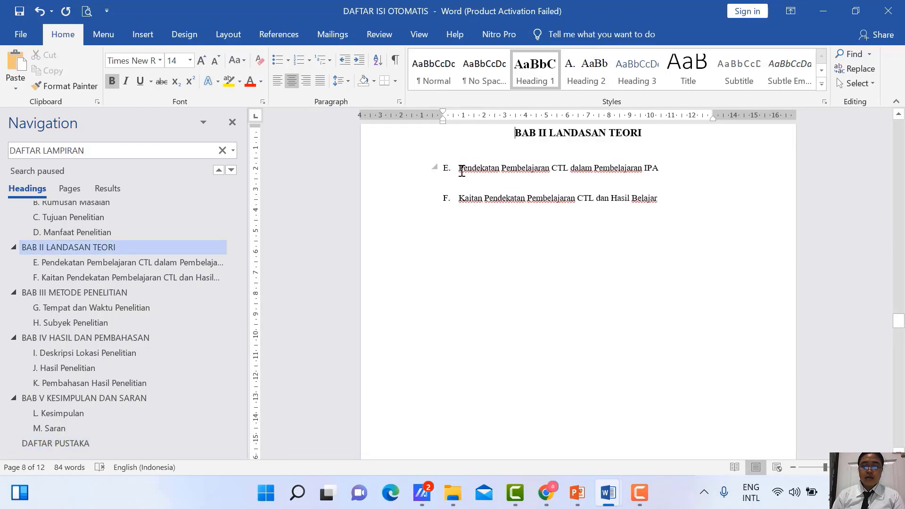
left_click(461, 168)
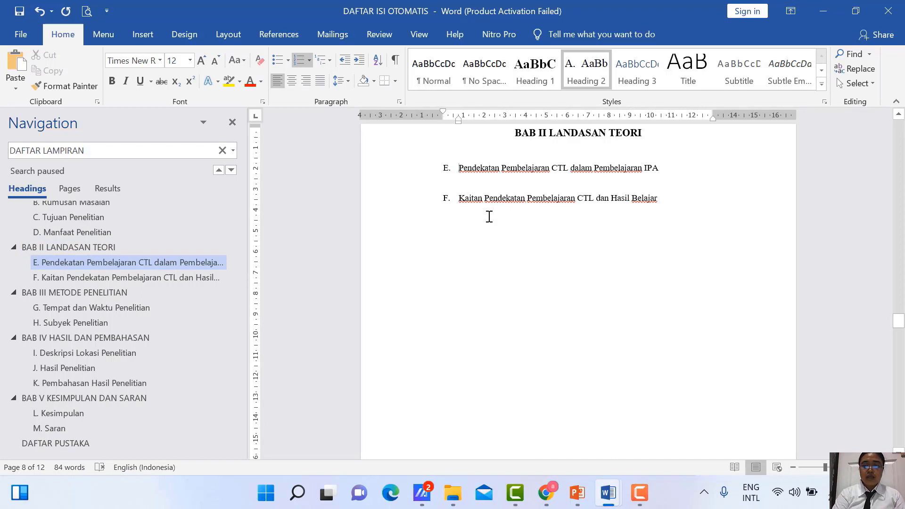
key("BackSpace")
type("A.")
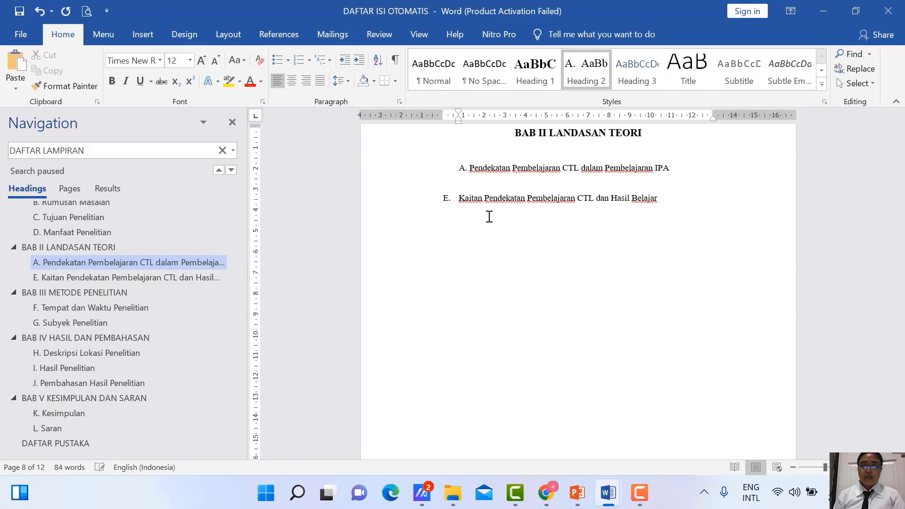
key("BackSpace")
key("BackSpace")
key("BackSpace")
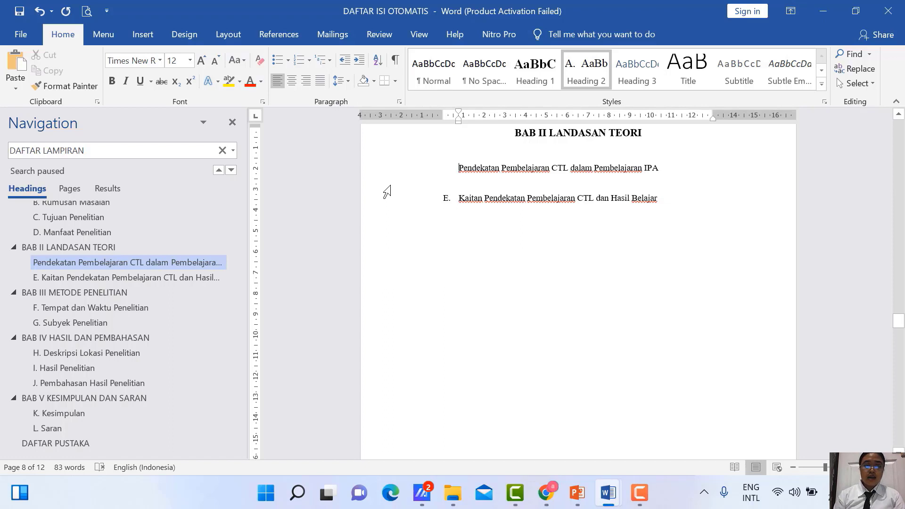
type("A")
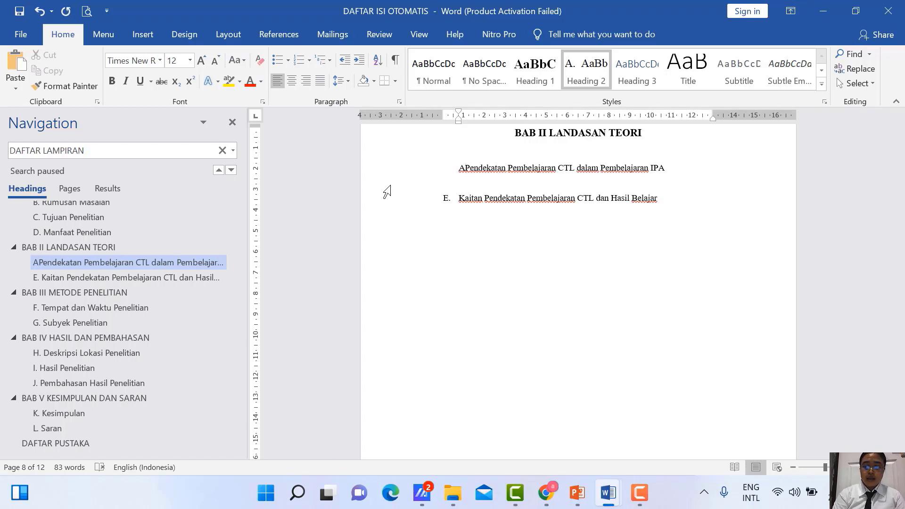
type(".")
key("BackSpace")
key("BackSpace")
key("BackSpace")
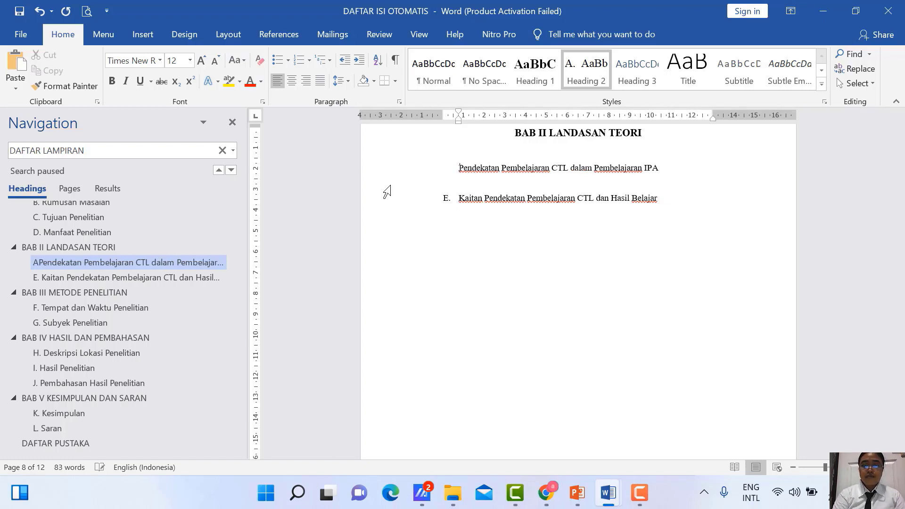
Apply A. B. C. numbering to Pendekatan Pembelajaran CTL dalam Pembelajaran IPA and reduce its indent to align its text with the subheading below.
left_click(309, 61)
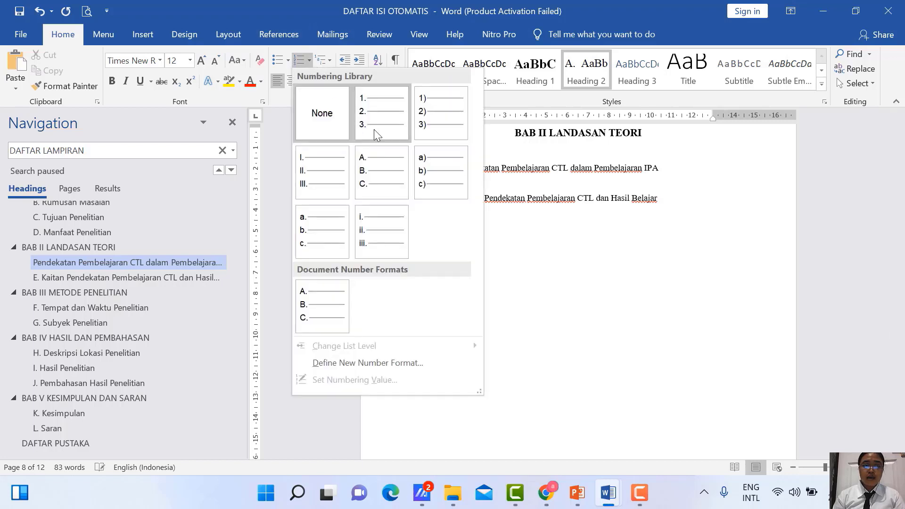
left_click(383, 184)
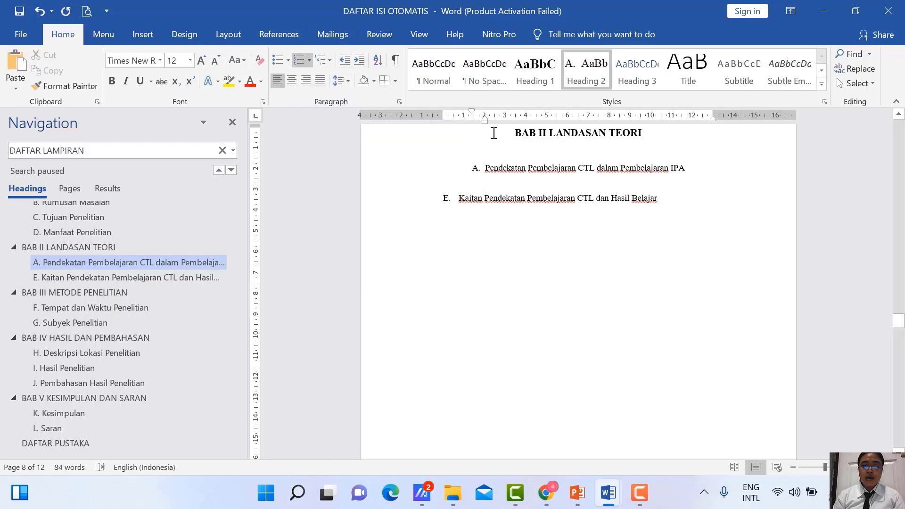
left_click_drag(485, 124, 458, 125)
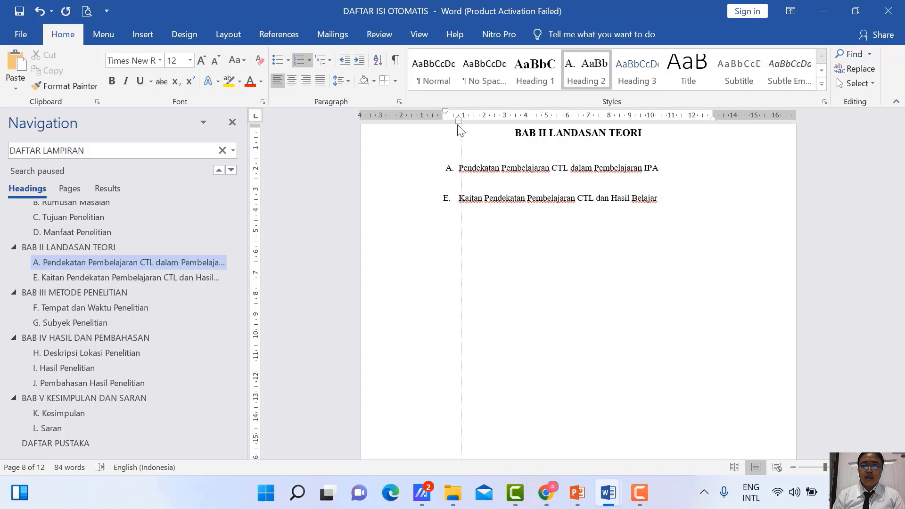
Remove the automatic letter from the BAB II subheading Kaitan Pendekatan Pembelajaran CTL dan Hasil Belajar.
left_click(459, 202)
key("BackSpace")
type("B")
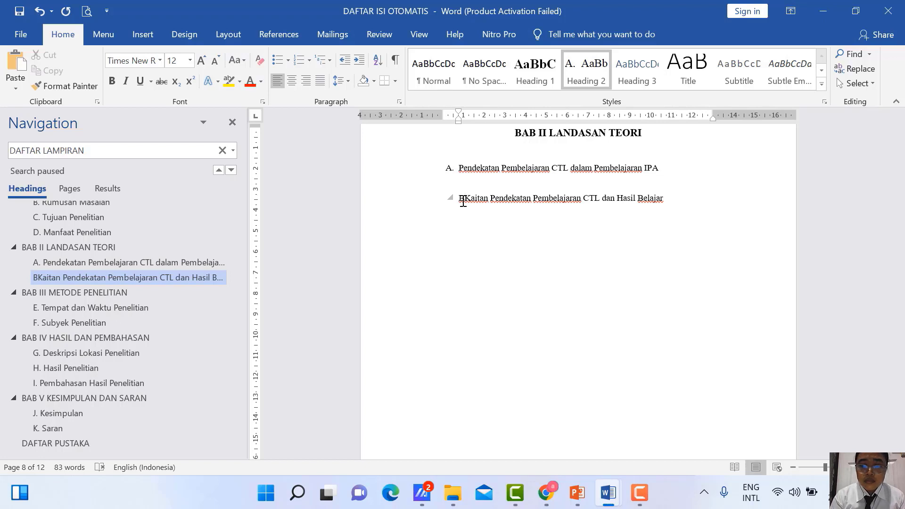
type(".")
key("BackSpace")
key("BackSpace")
key("BackSpace")
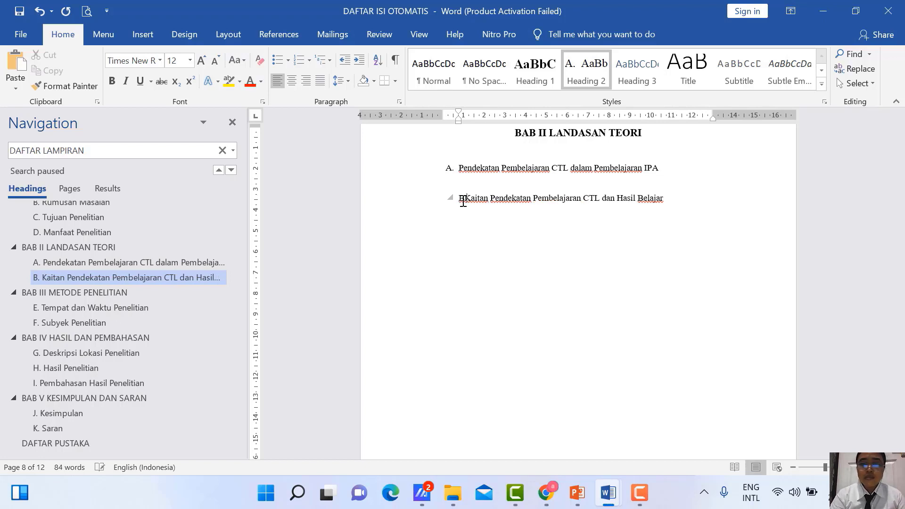
Apply A. B. C. numbering to Kaitan Pendekatan Pembelajaran CTL dan Hasil Belajar and reduce its indent to align with the subheading above.
left_click(310, 60)
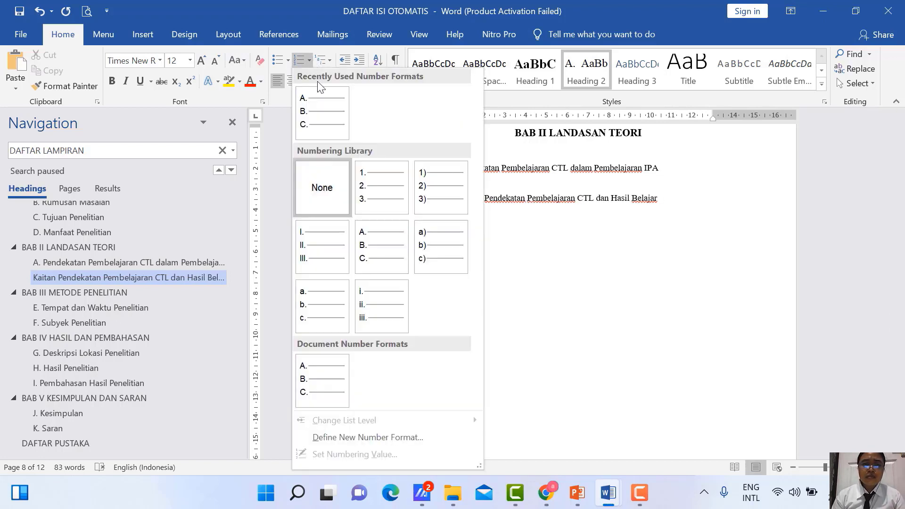
left_click(369, 233)
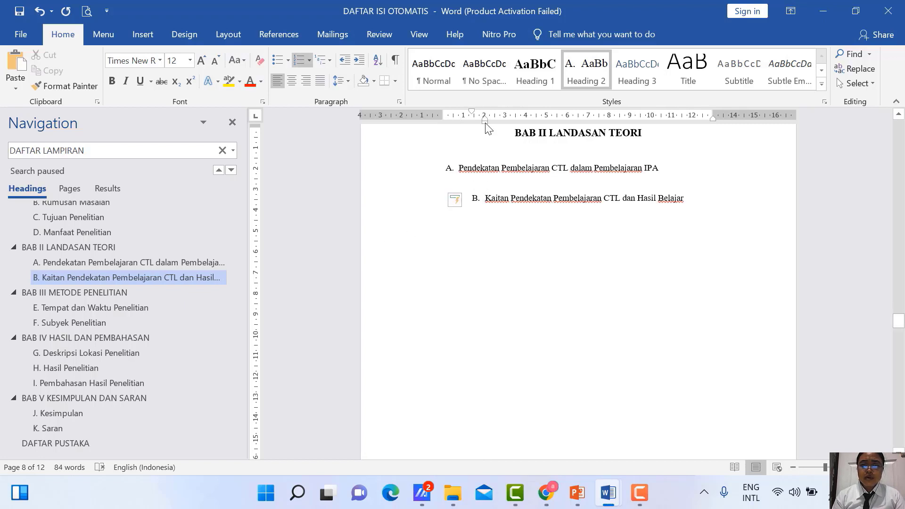
left_click_drag(486, 123, 460, 127)
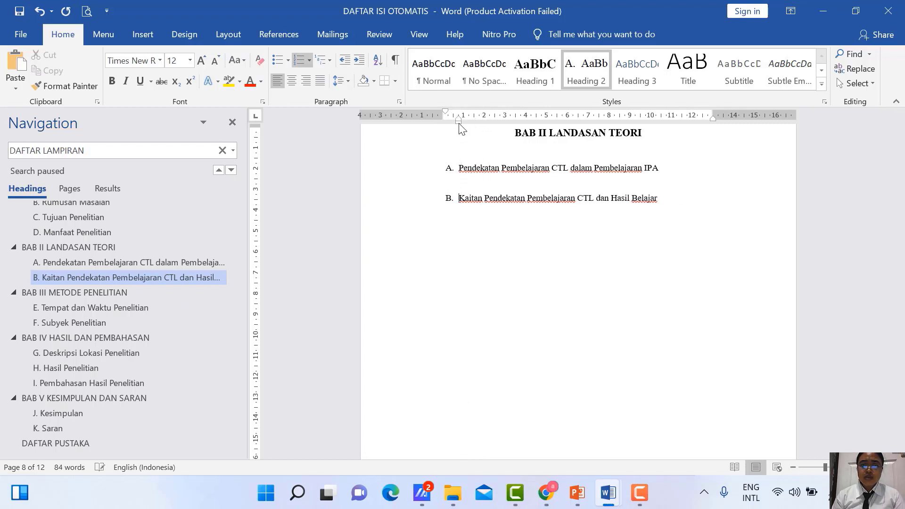
Restart the two BAB III METODE PENELITIAN subheadings with A. B. C. numbering and reduce their indent to match BAB II.
left_click(73, 291)
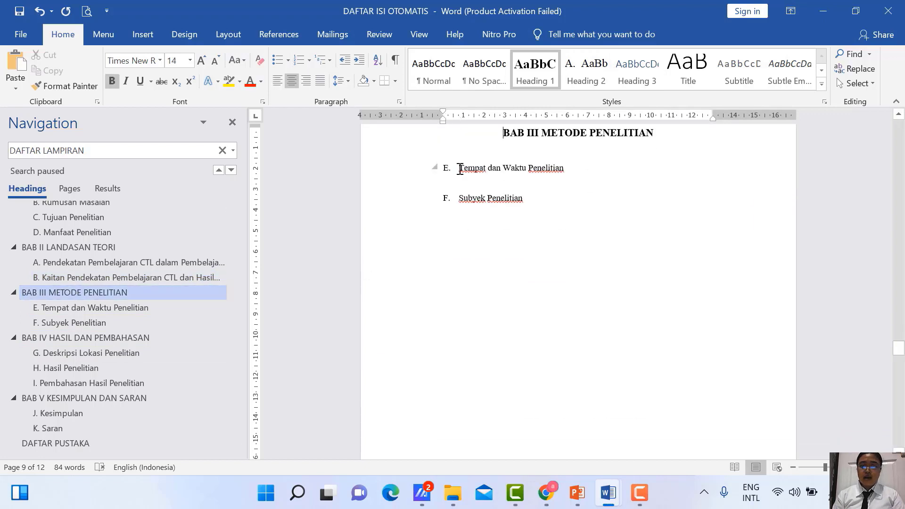
left_click(530, 199, "shift")
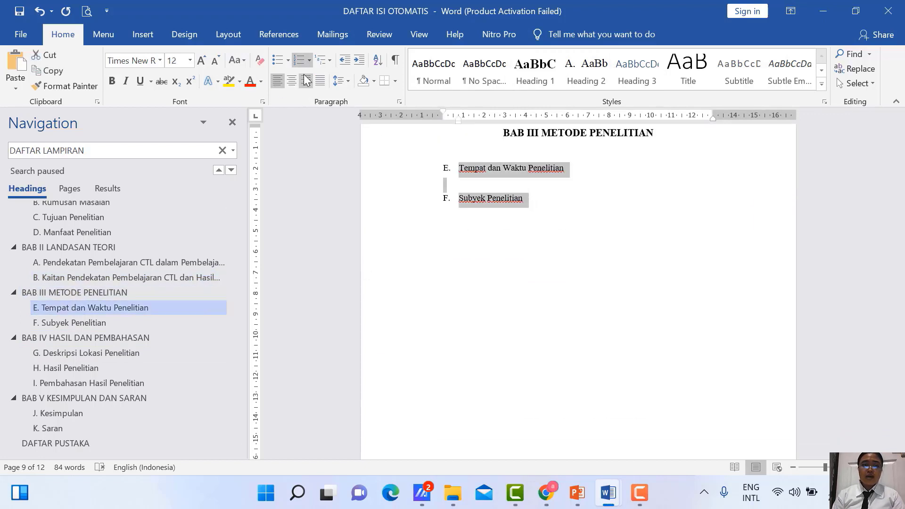
left_click(310, 60)
left_click(379, 243)
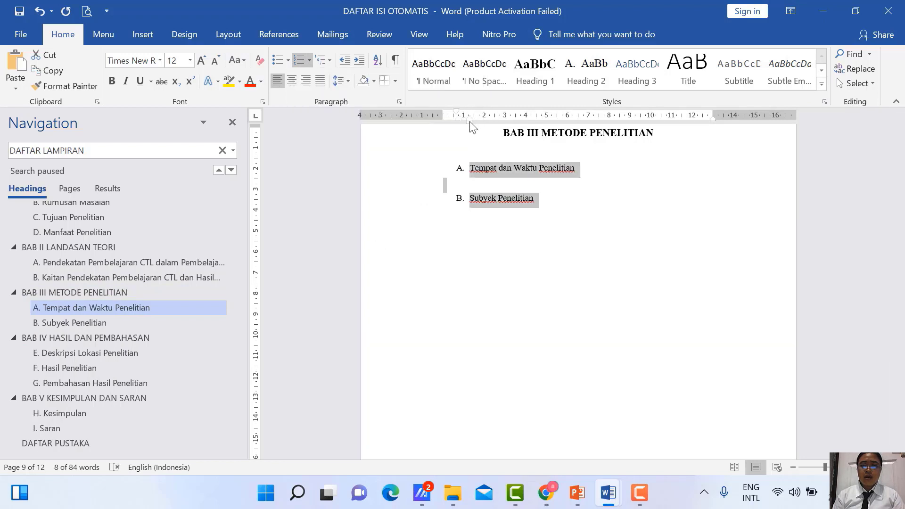
left_click_drag(470, 122, 460, 122)
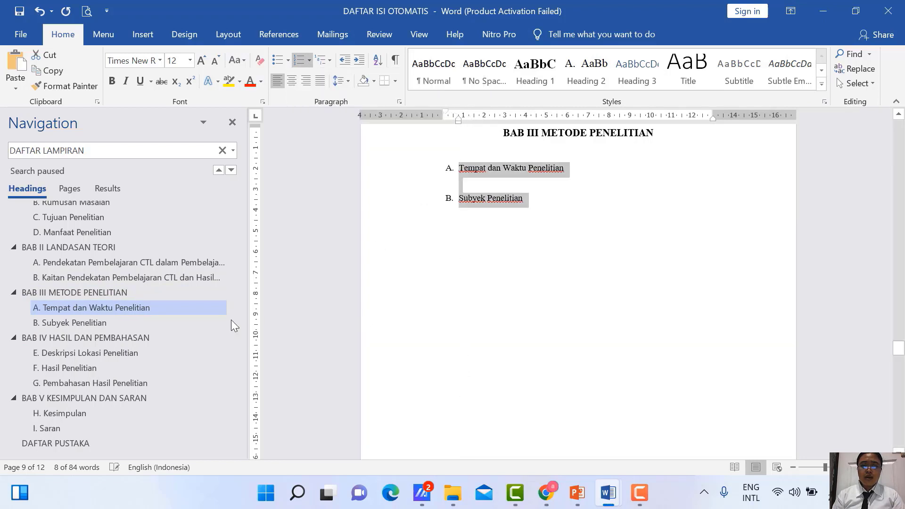
Restart the three BAB IV HASIL DAN PEMBAHASAN subheadings with A. B. C. numbering and reduce their indent toward the page margin.
left_click(75, 339)
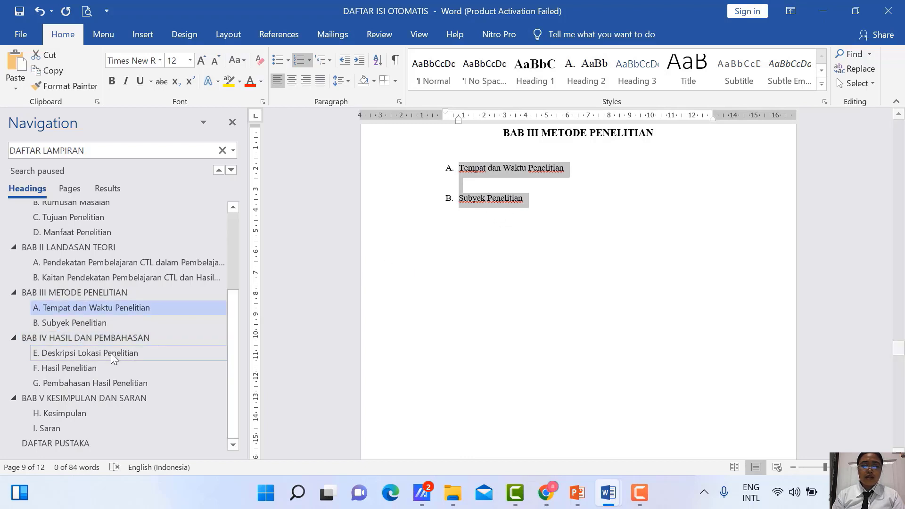
left_click(92, 336)
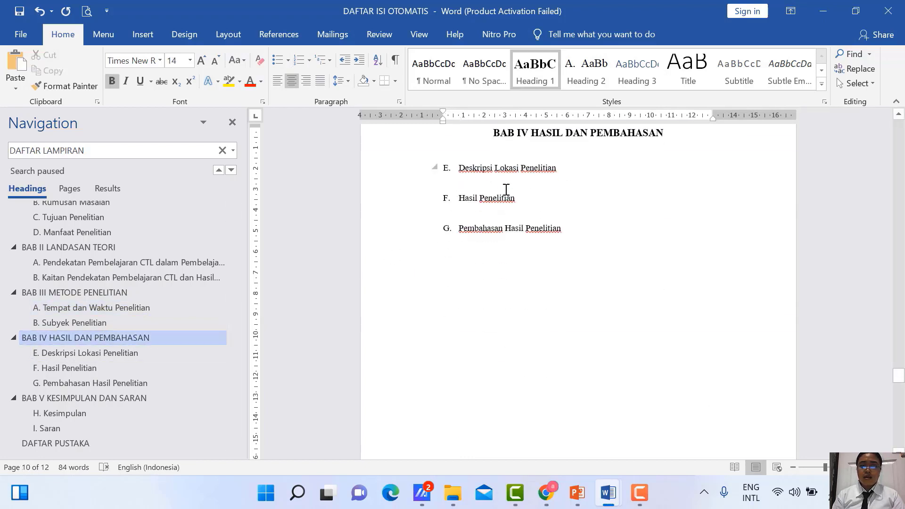
left_click_drag(506, 190, 569, 228)
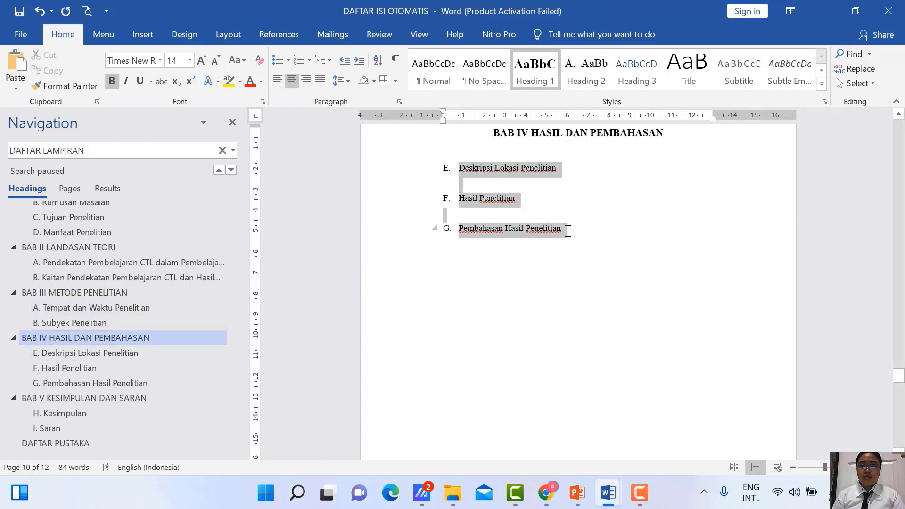
left_click(309, 58)
left_click(370, 233)
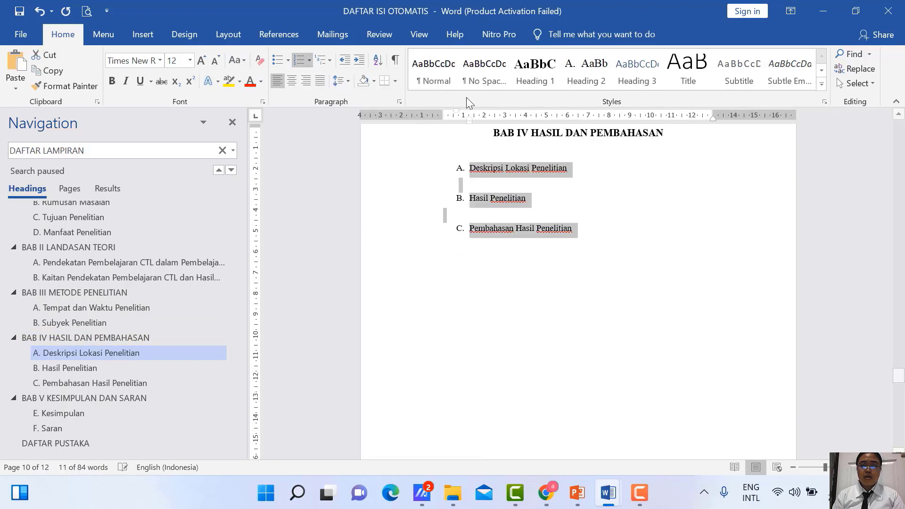
left_click(468, 120)
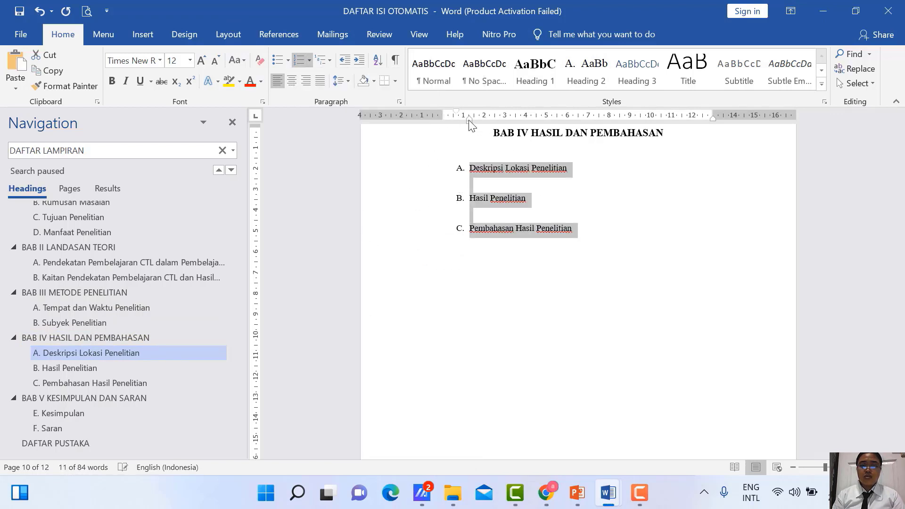
mouse_move(469, 119)
left_mouse_down()
mouse_move(434, 118)
mouse_move(443, 119)
left_mouse_up()
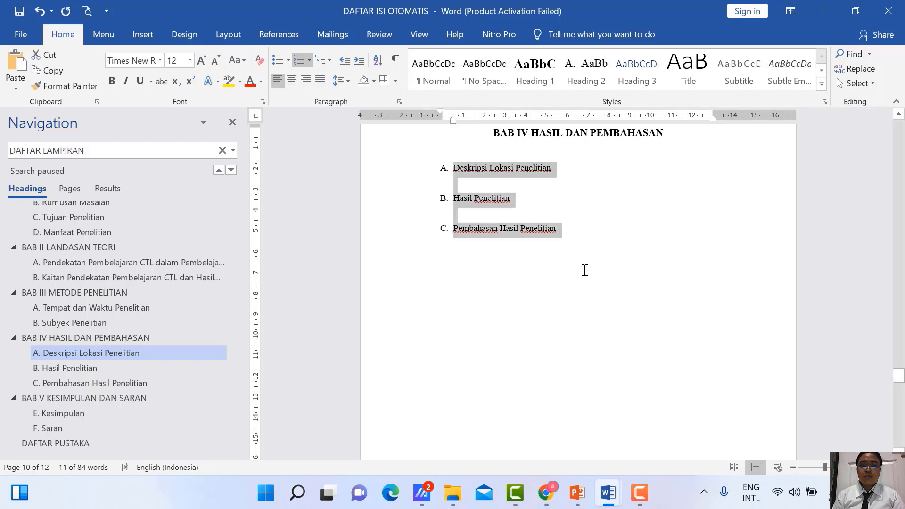
left_click(177, 384)
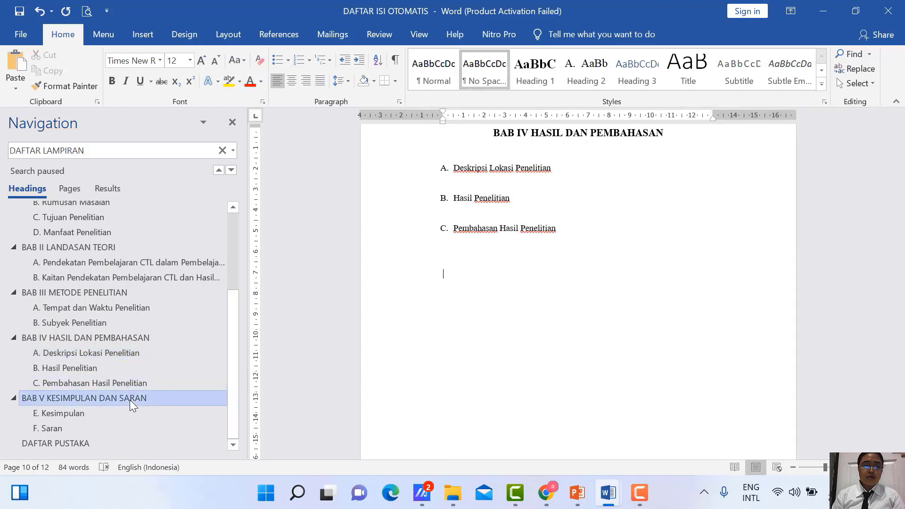
Restart the BAB V KESIMPULAN DAN SARAN subheadings Kesimpulan and Saran with A. B. C. numbering.
left_click(87, 399)
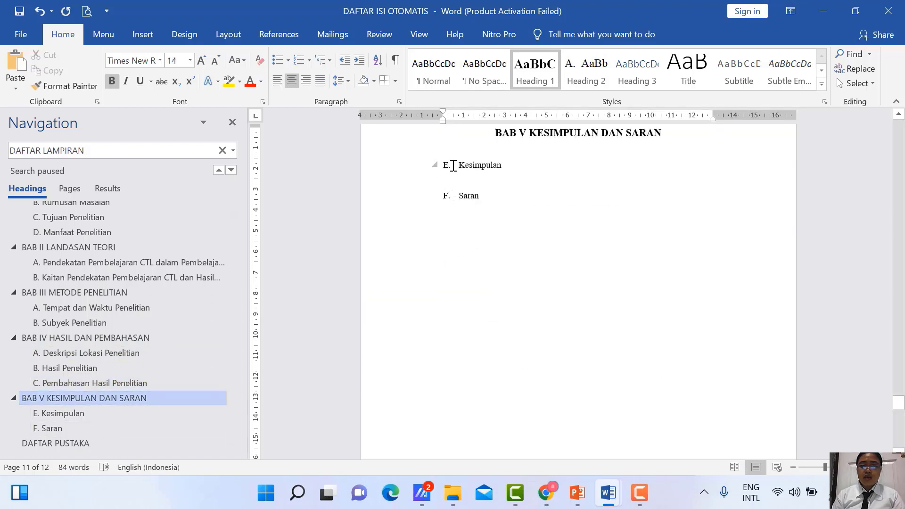
left_click_drag(482, 185, 485, 193)
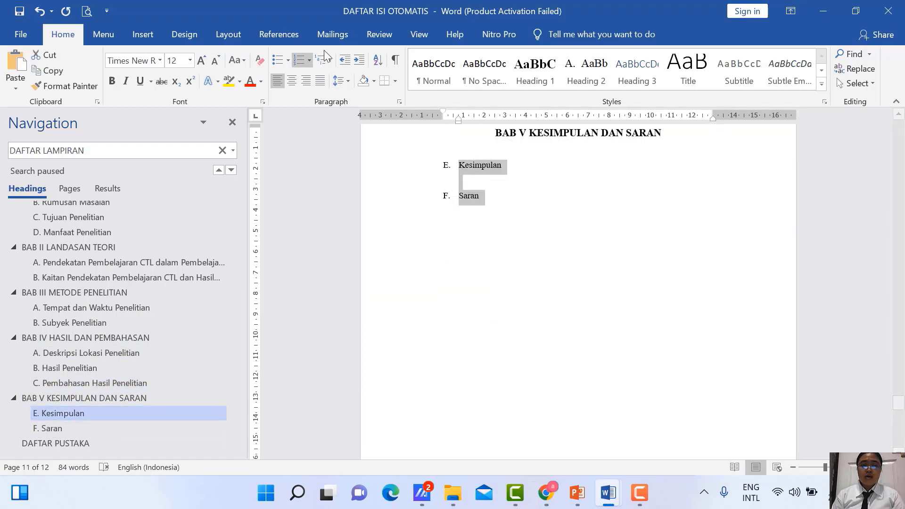
left_click(312, 61)
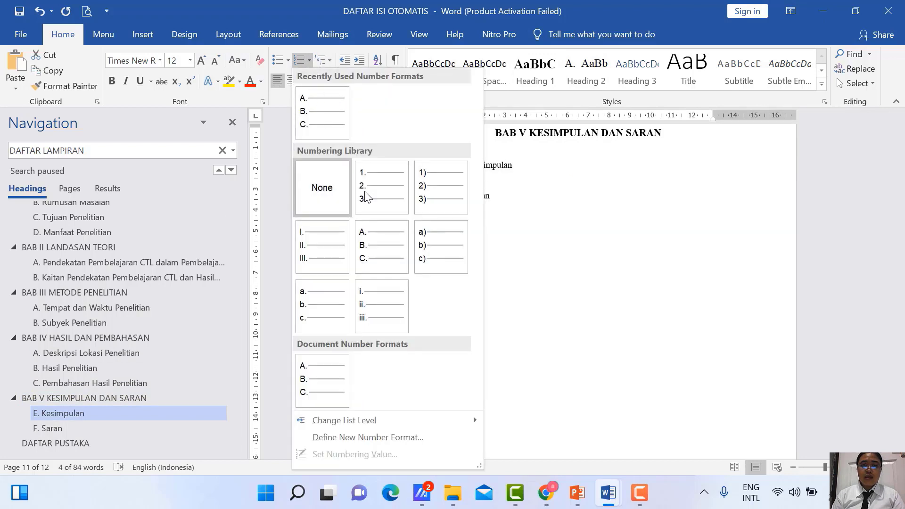
left_click(390, 243)
left_click(521, 262)
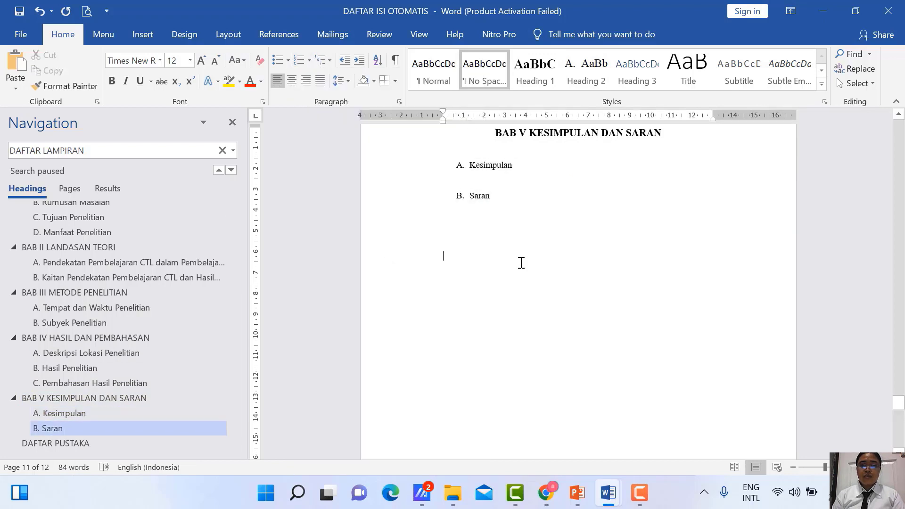
Review the heading outline and the chapter pages from DAFTAR PUSTAKA back to the DAFTAR ISI page.
scroll(522, 272, "down", 12)
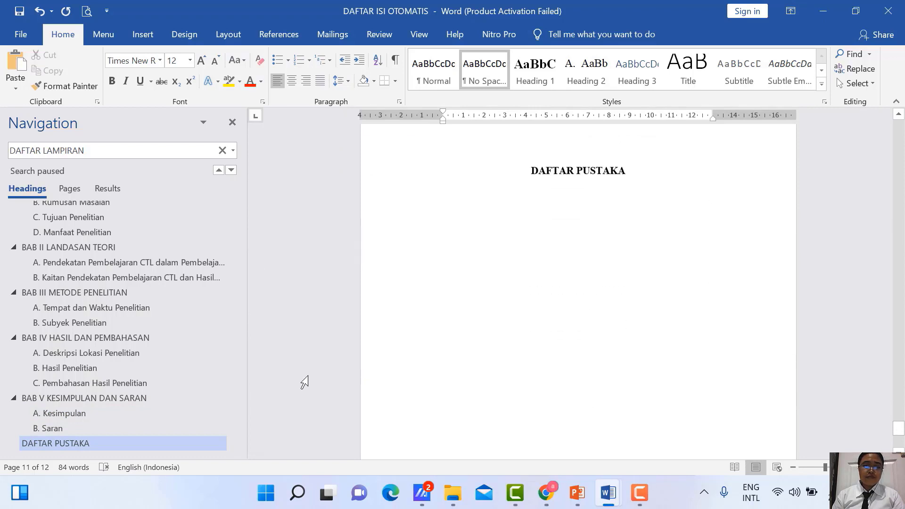
scroll(305, 382, "up", 3)
left_click_drag(234, 355, 232, 264)
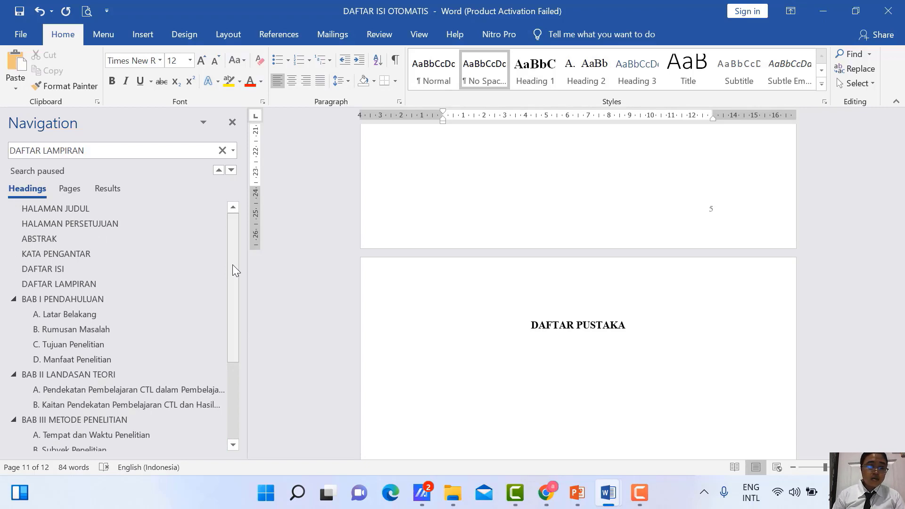
scroll(233, 264, "down", 3)
scroll(651, 344, "down", 2)
scroll(711, 347, "up", 15)
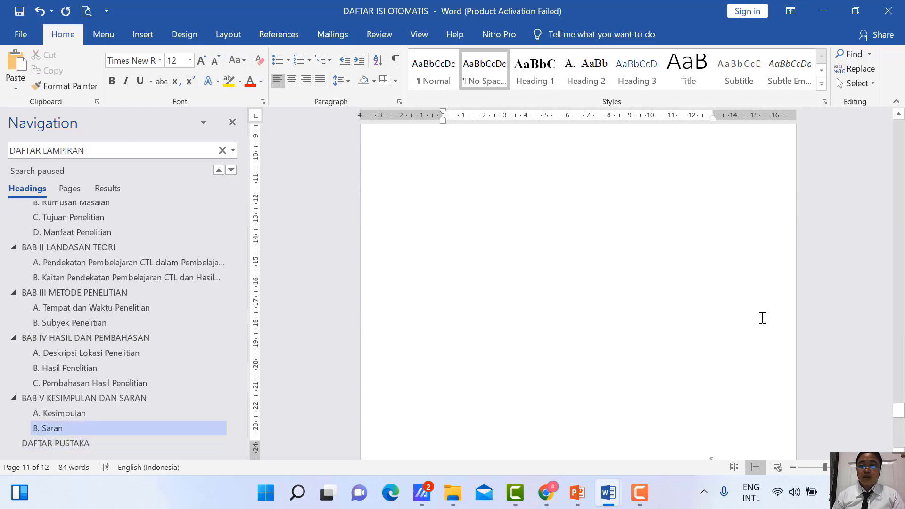
scroll(762, 318, "up", 15)
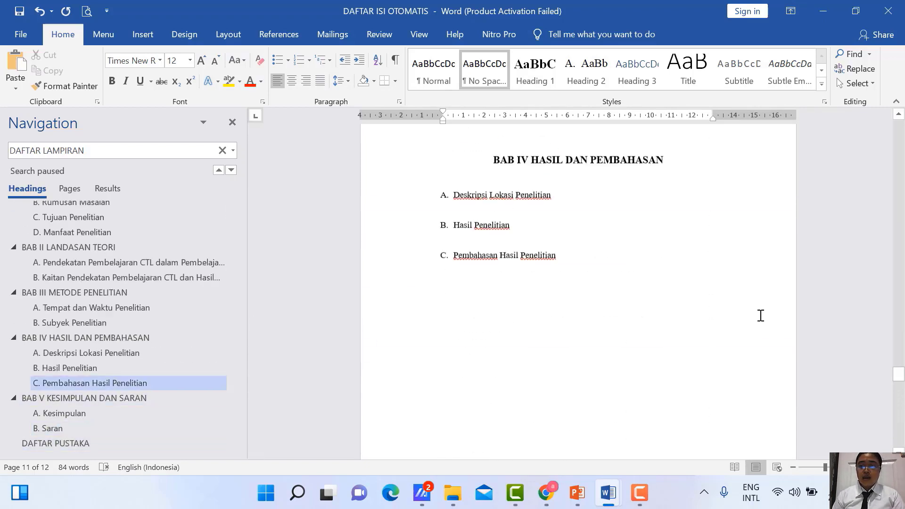
scroll(761, 316, "up", 15)
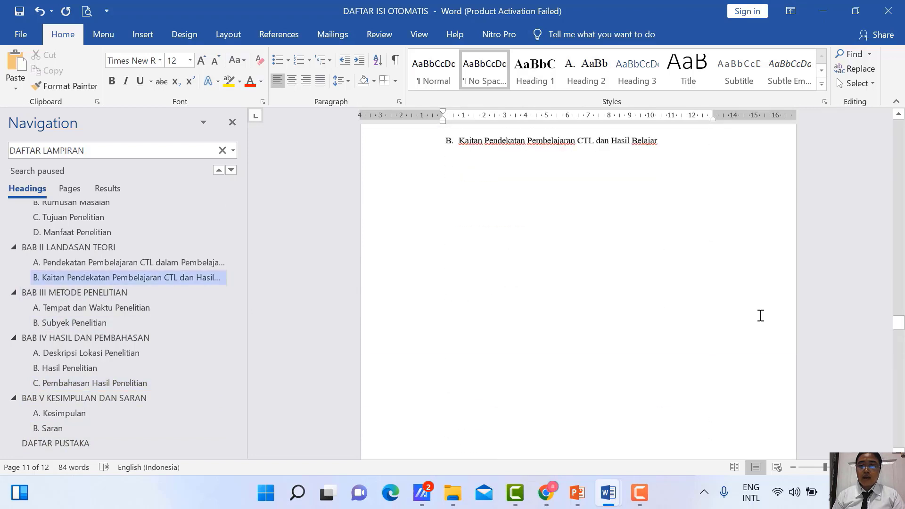
scroll(761, 315, "up", 15)
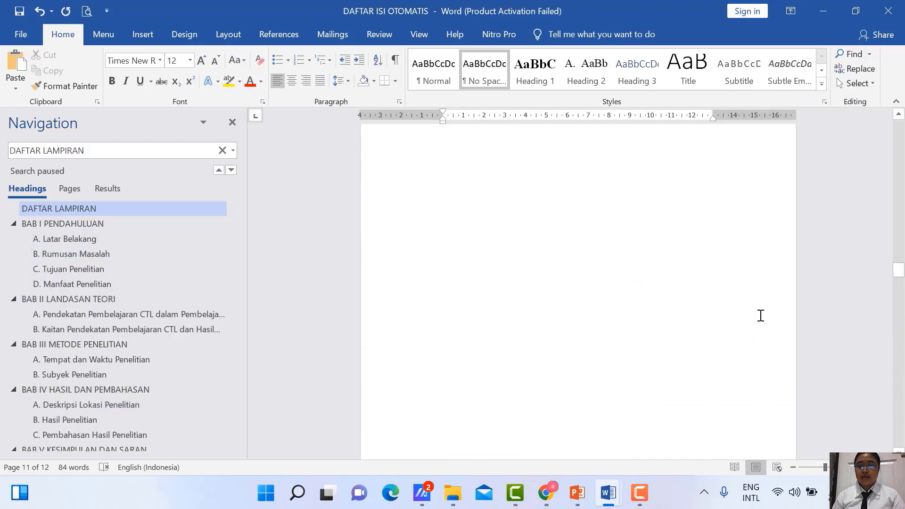
scroll(609, 294, "up", 2)
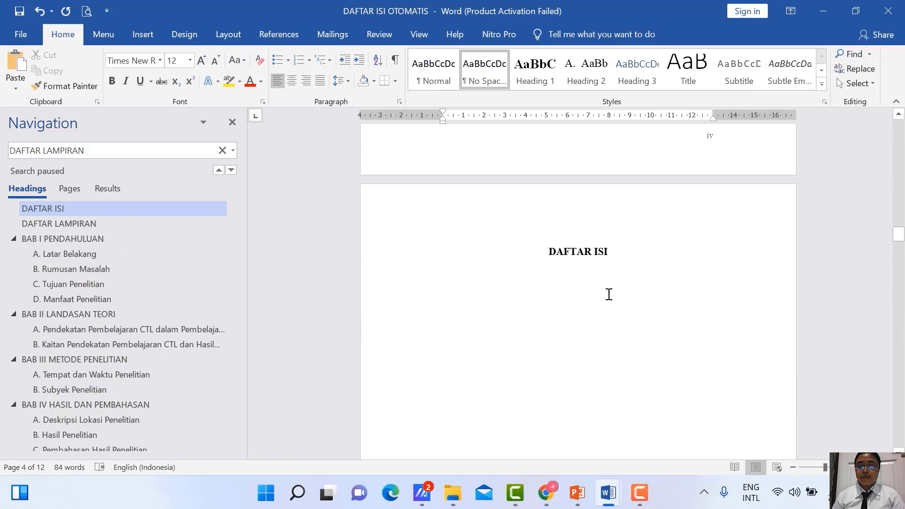
Justify the empty line below the DAFTAR ISI title and insert the built-in Automatic Table 1 table of contents there.
left_click(592, 289)
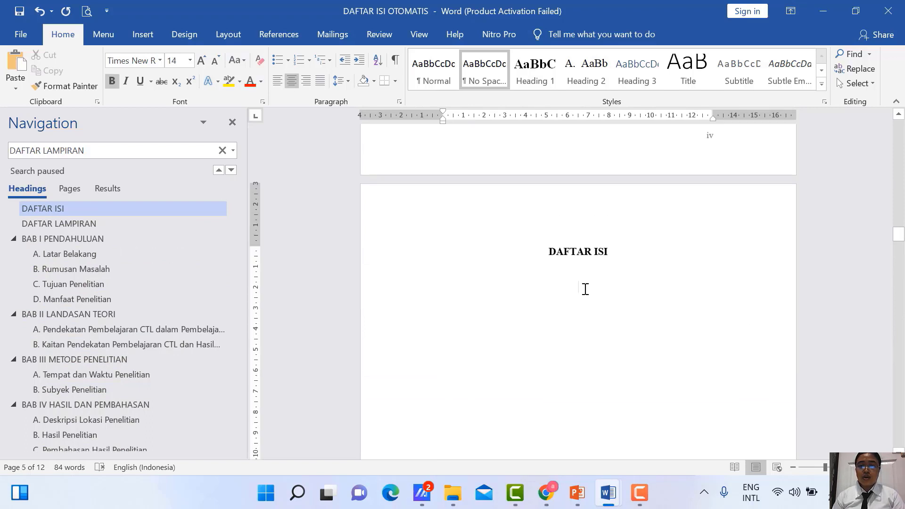
left_click(319, 83)
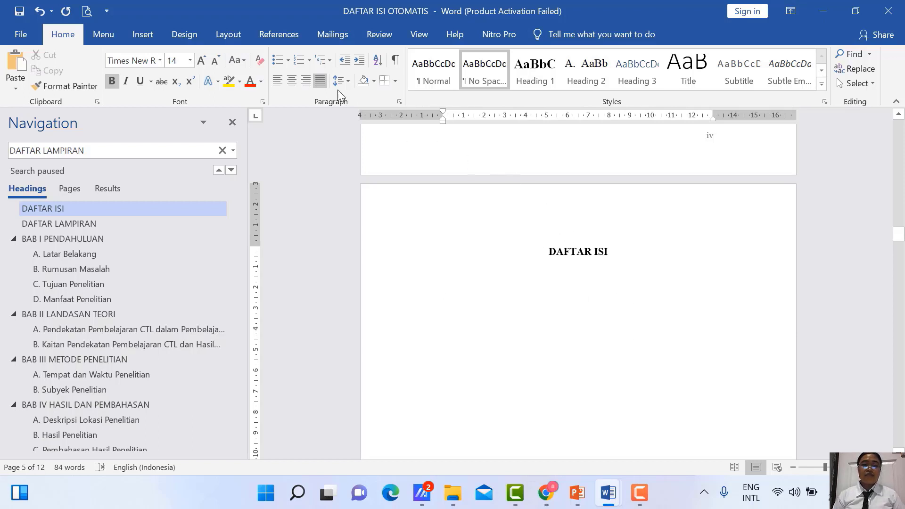
left_click(279, 36)
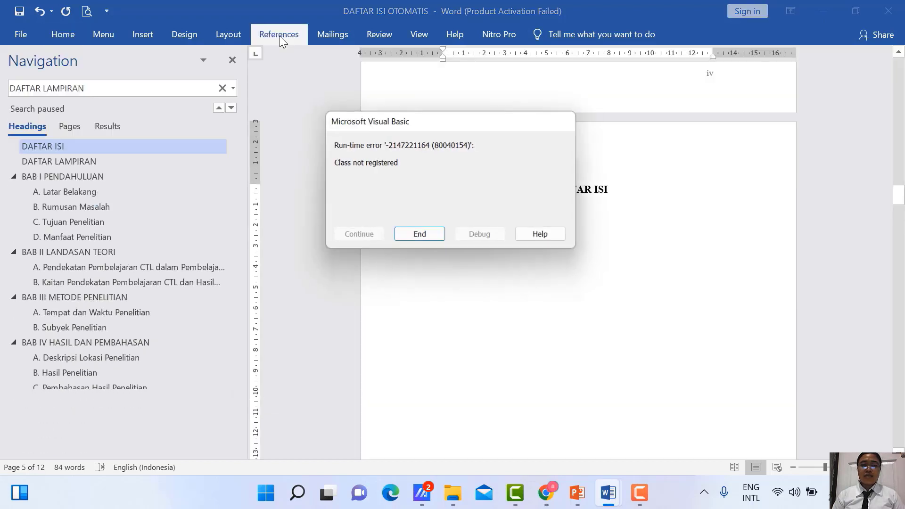
left_click(434, 240)
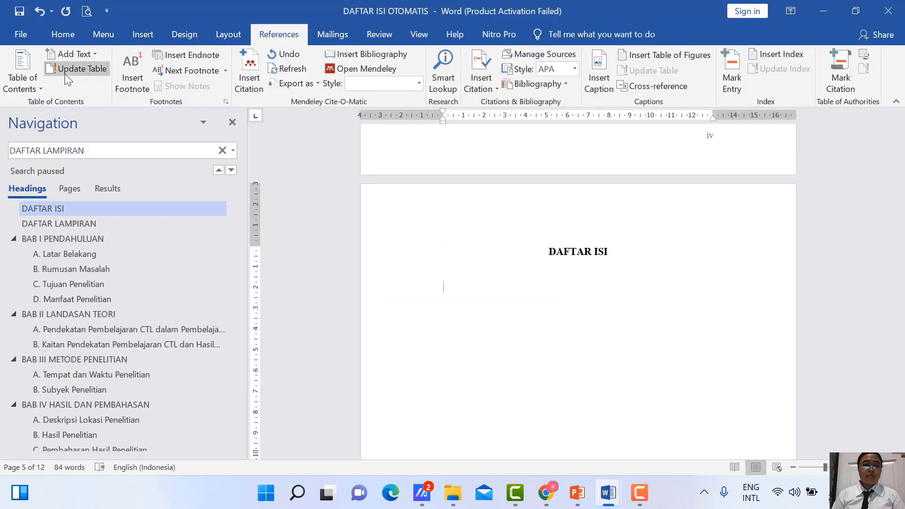
left_click(25, 61)
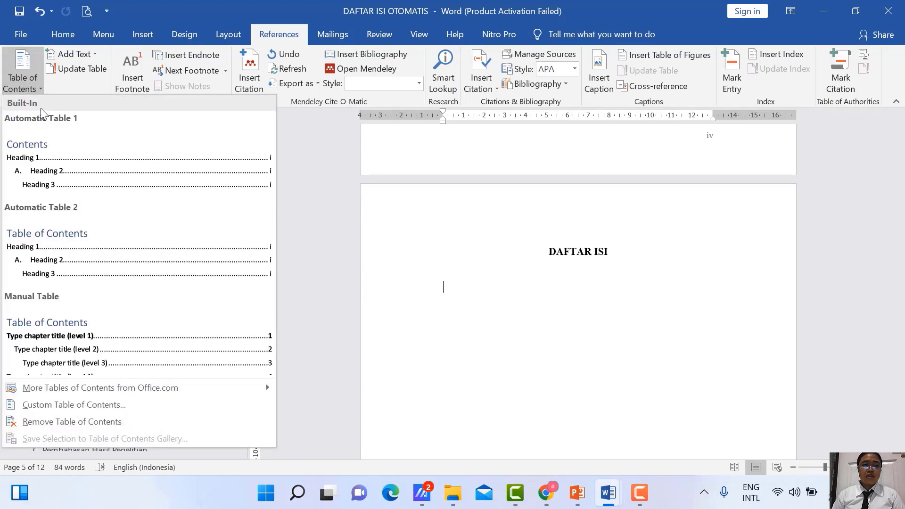
left_click(66, 156)
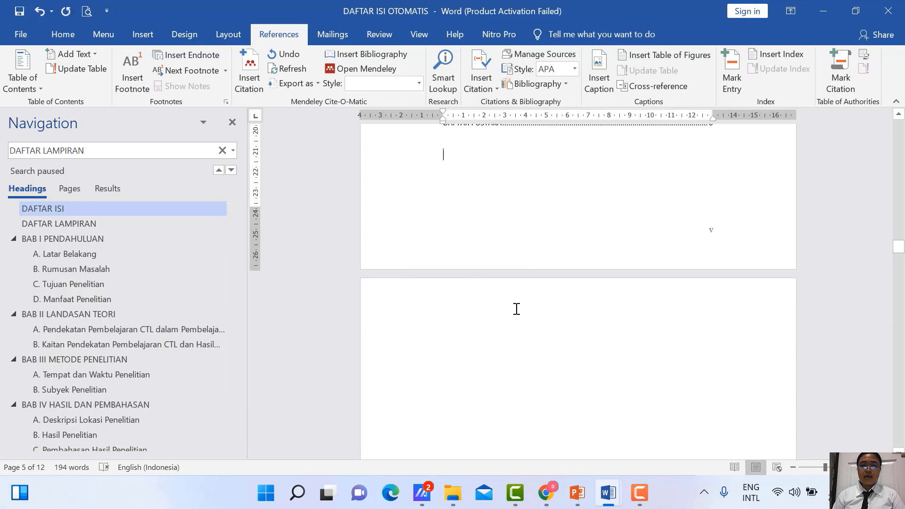
Examine the inserted table of contents from its Contents title to DAFTAR PUSTAKA and the DAFTAR LAMPIRAN page that follows.
scroll(565, 363, "down", 2)
scroll(531, 369, "up", 3)
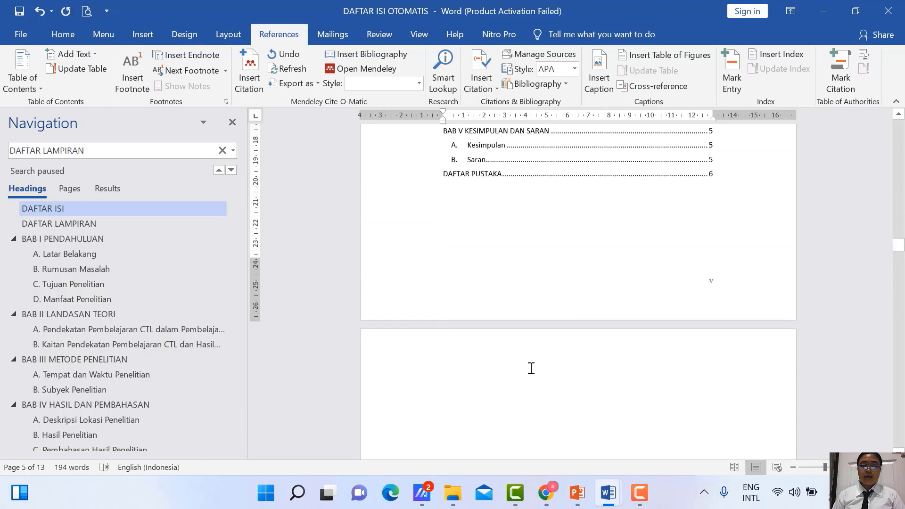
scroll(547, 379, "down", 3)
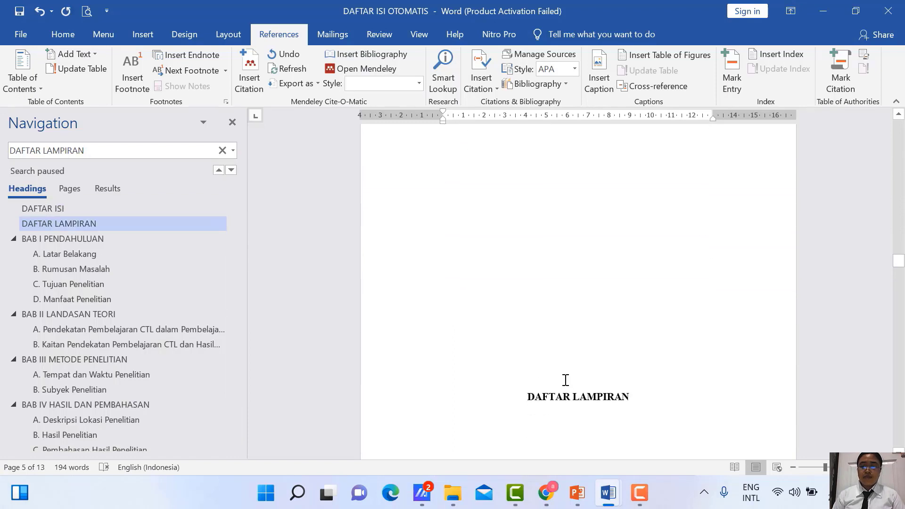
scroll(566, 368, "up", 6)
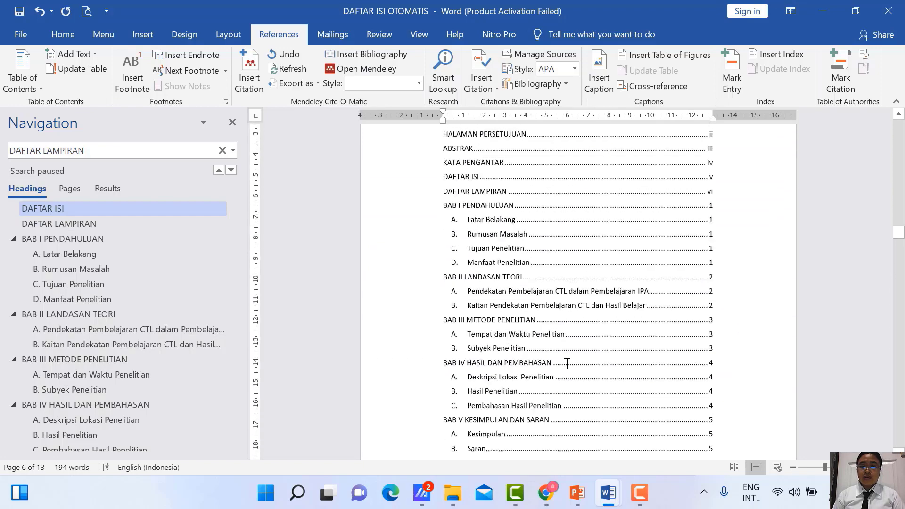
left_click(494, 150)
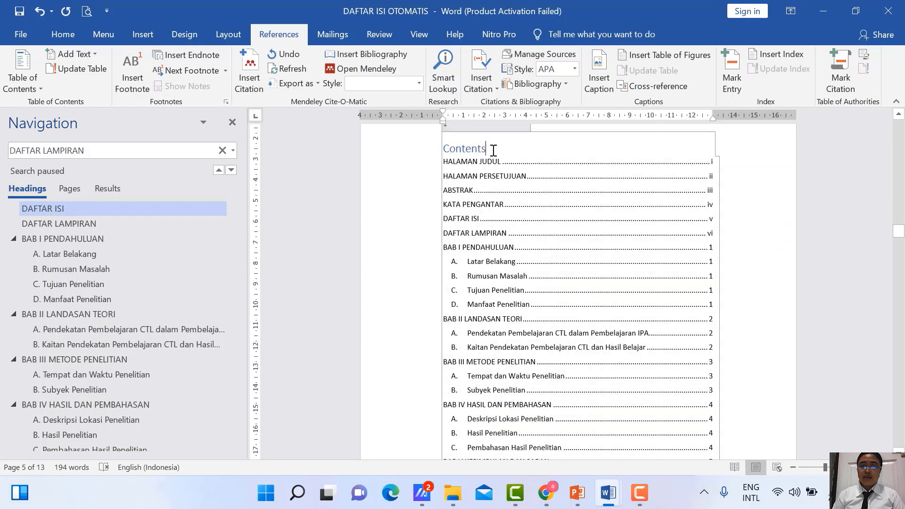
left_click(750, 263)
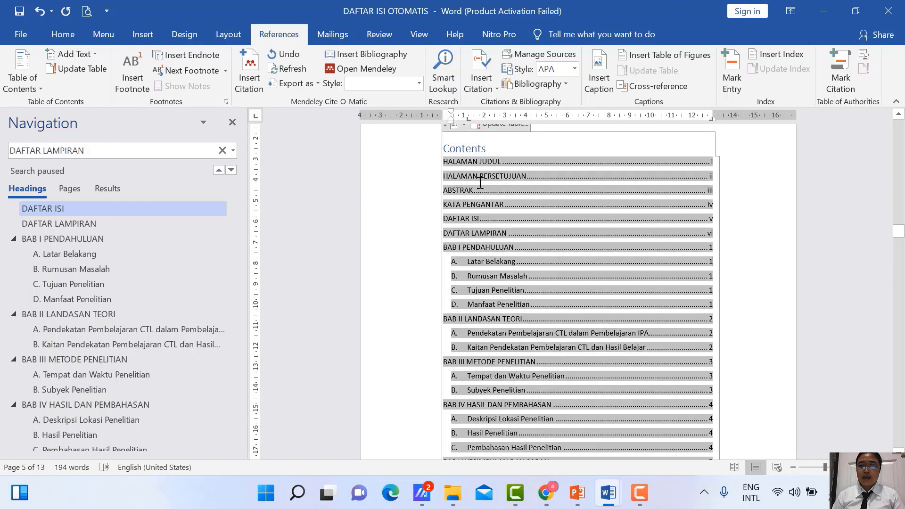
left_click(70, 39)
left_click(161, 62)
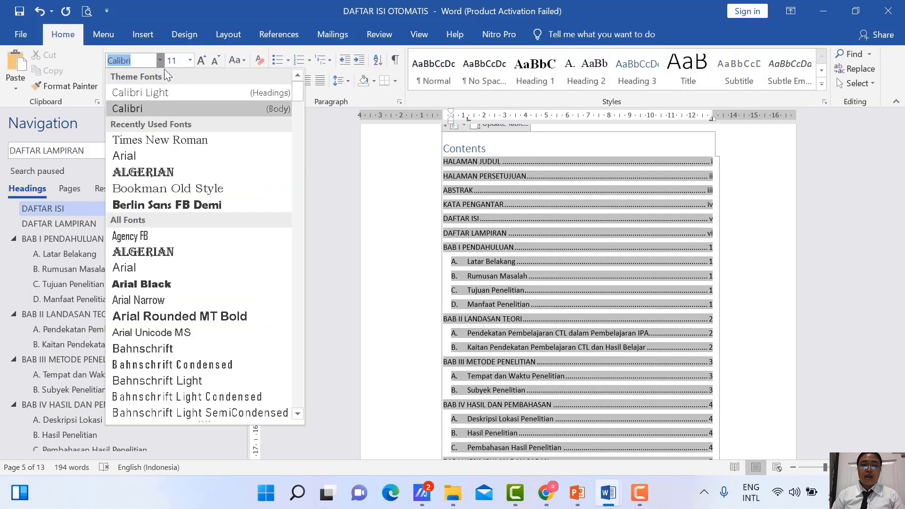
key("Escape")
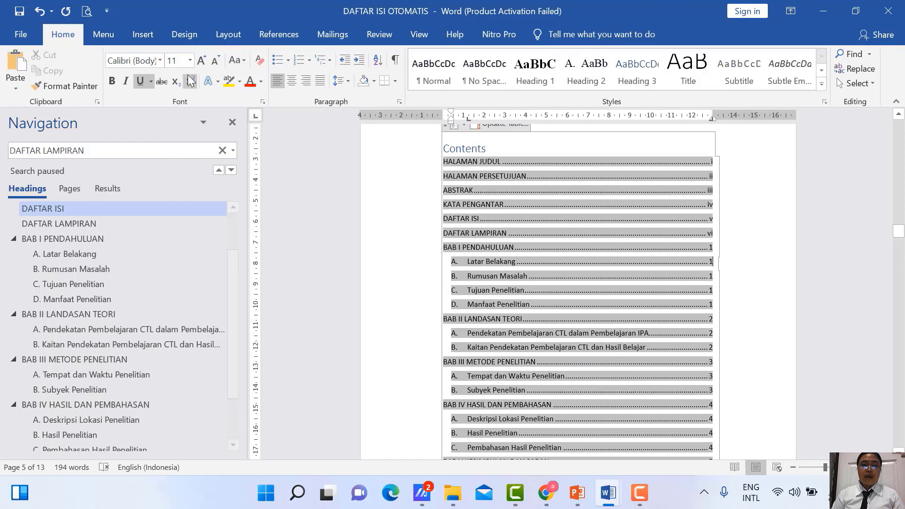
left_click(190, 60)
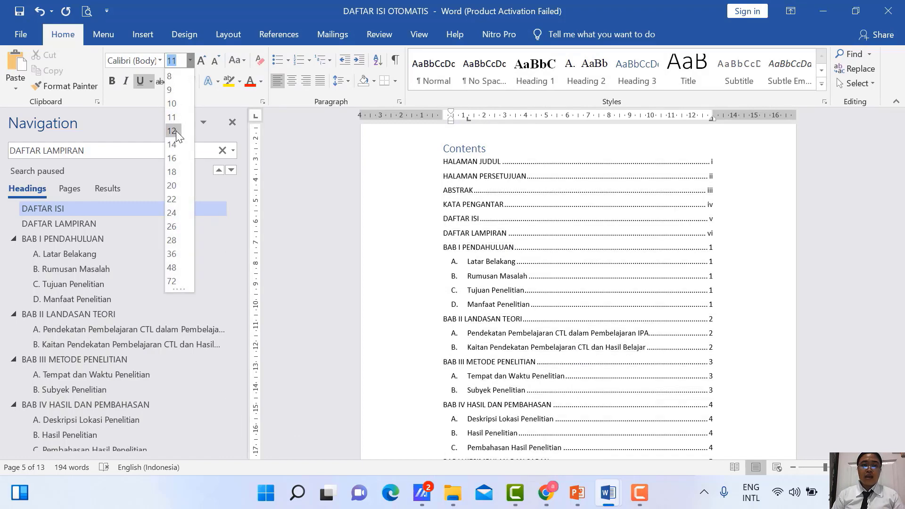
key("Escape")
left_click(162, 61)
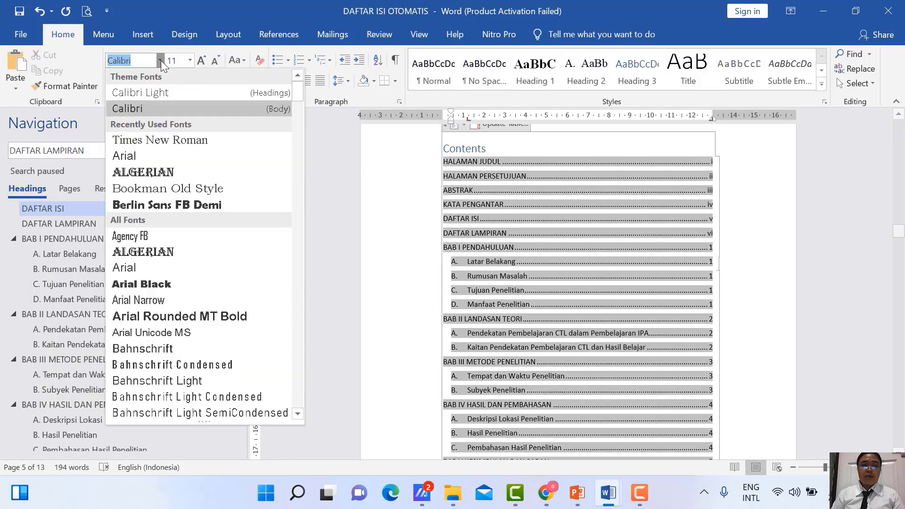
key("Escape")
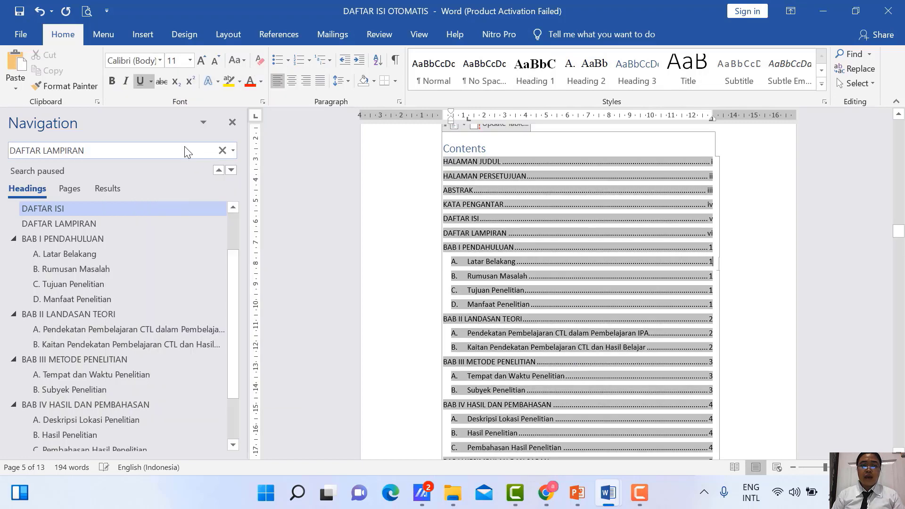
left_click(160, 60)
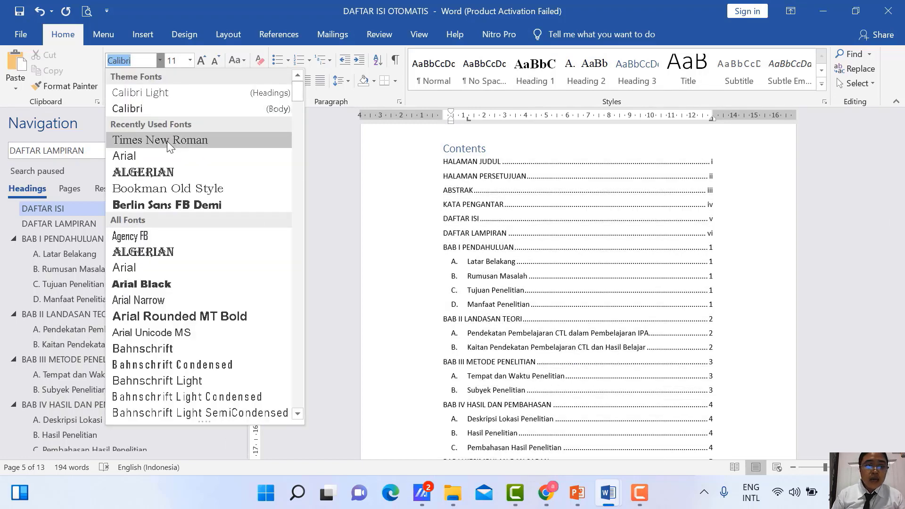
key("Escape")
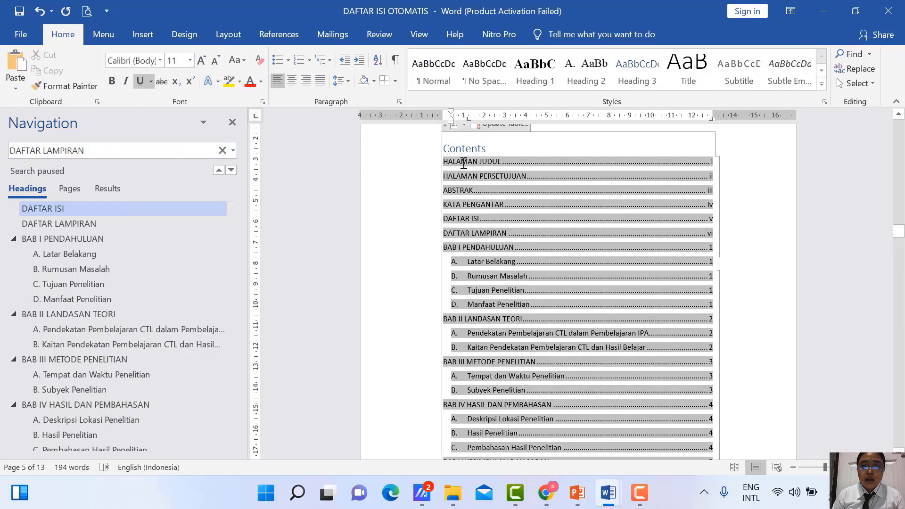
Format all table of contents entries from HALAMAN JUDUL to DAFTAR PUSTAKA in Times New Roman, size 12.
left_click_drag(444, 162, 671, 280)
scroll(625, 227, "down", 5)
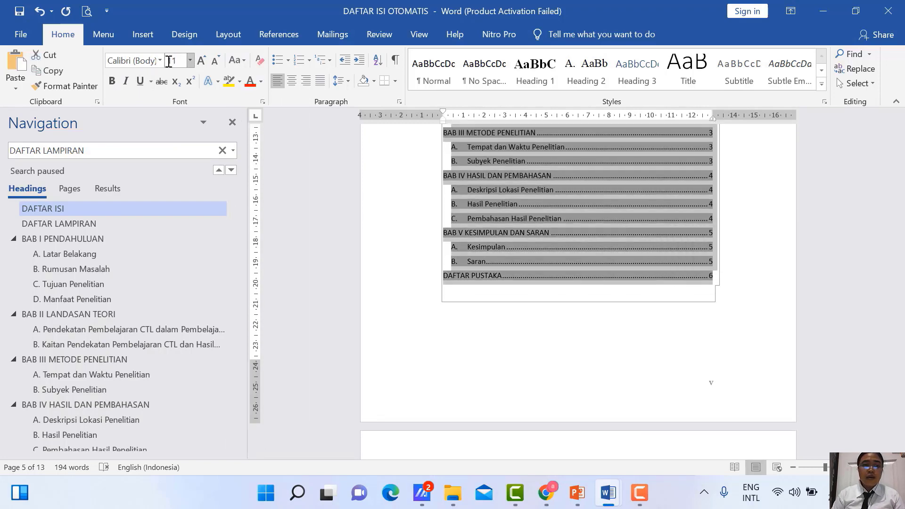
left_click(161, 60)
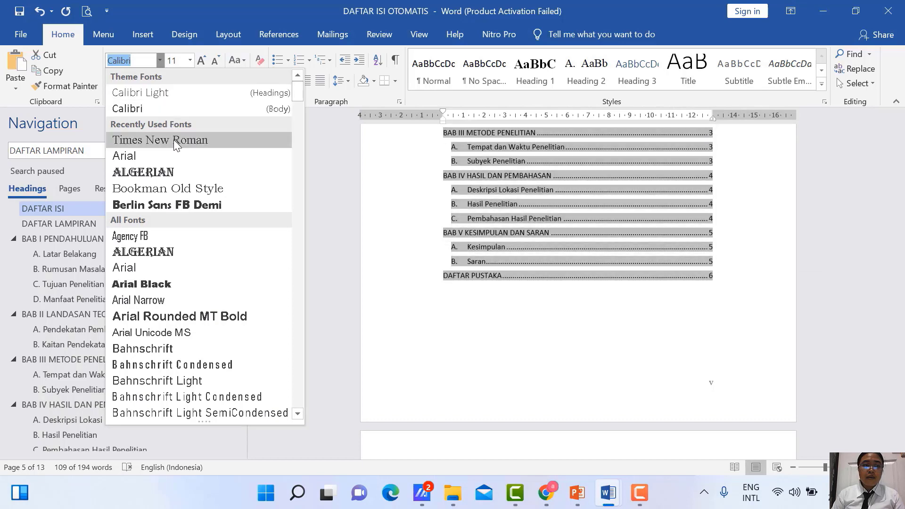
left_click(182, 140)
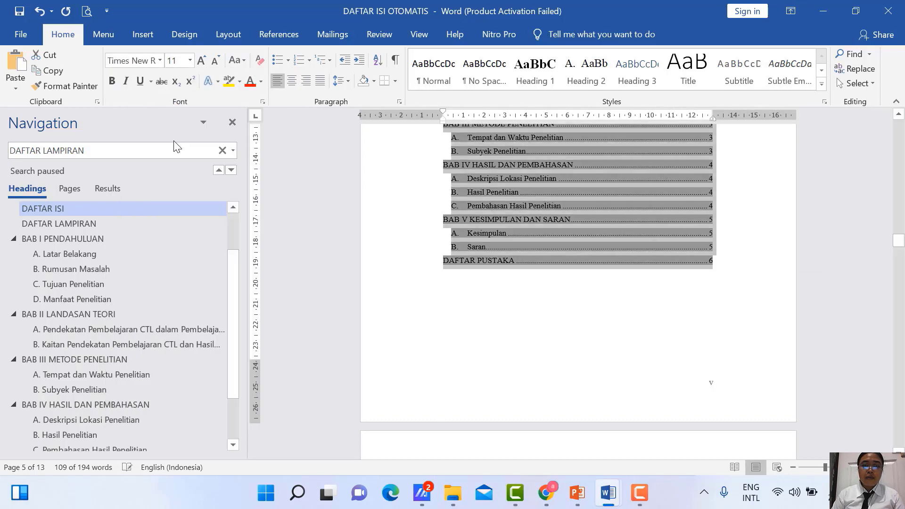
left_click(190, 60)
left_click(172, 144)
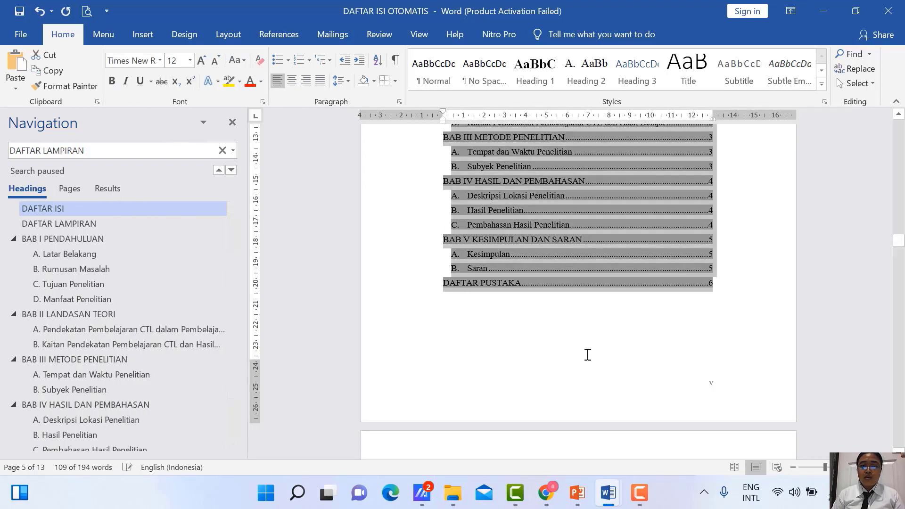
left_click(589, 353)
scroll(674, 325, "up", 3)
scroll(682, 323, "up", 5)
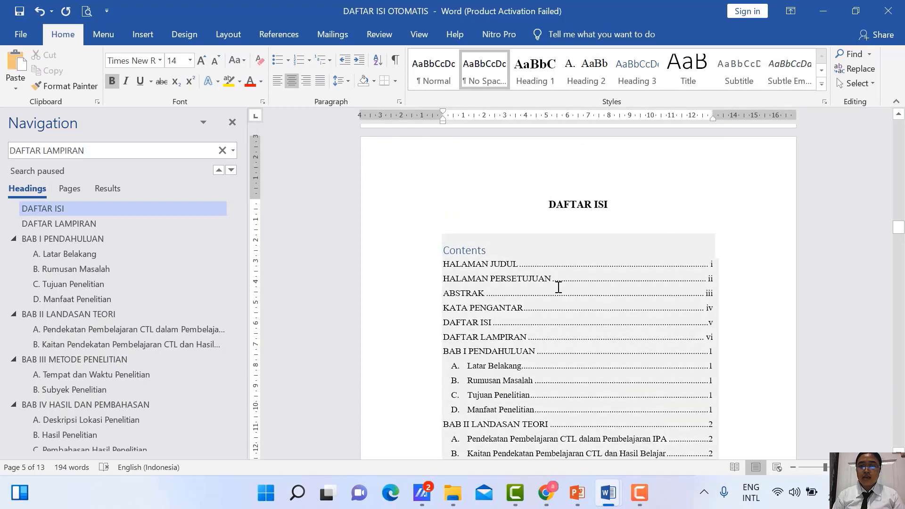
scroll(530, 248, "down", 3)
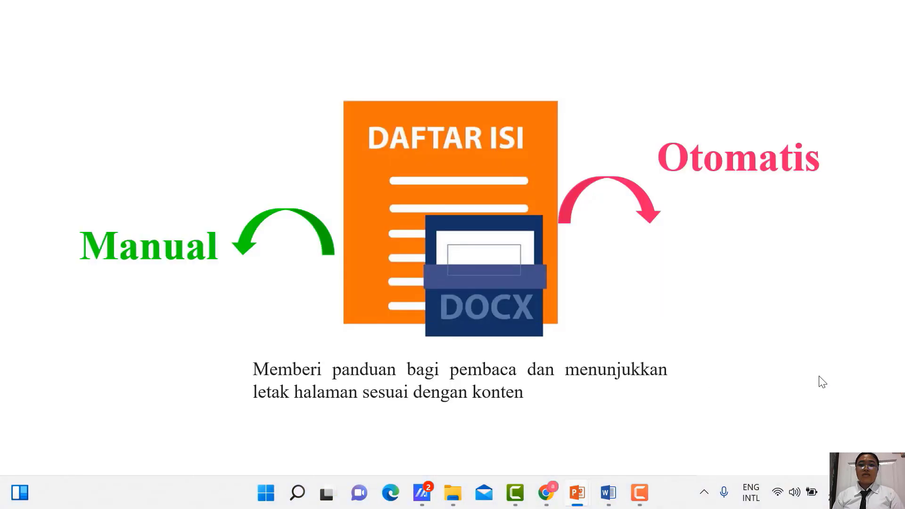